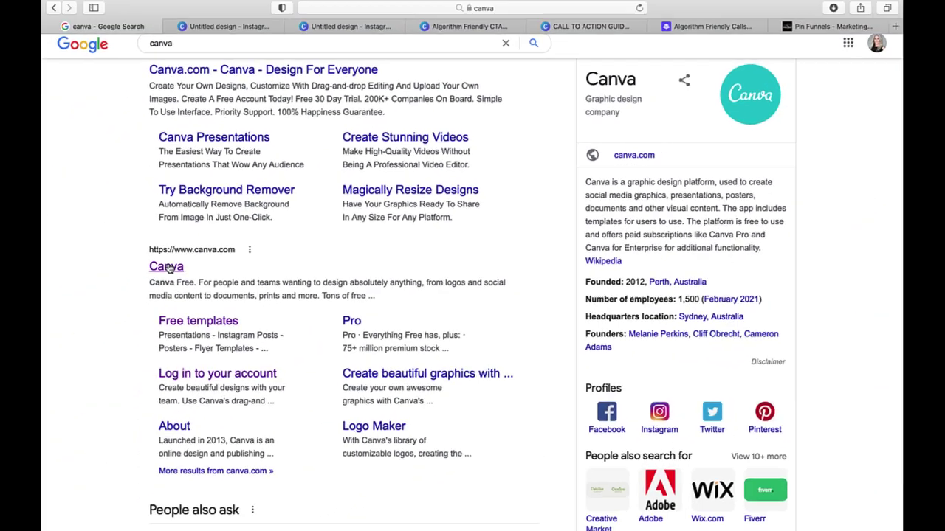
Step: Follow the Canva result in Google Search to load canva.com
{"action": "left_click", "coordinate": [172, 267]}
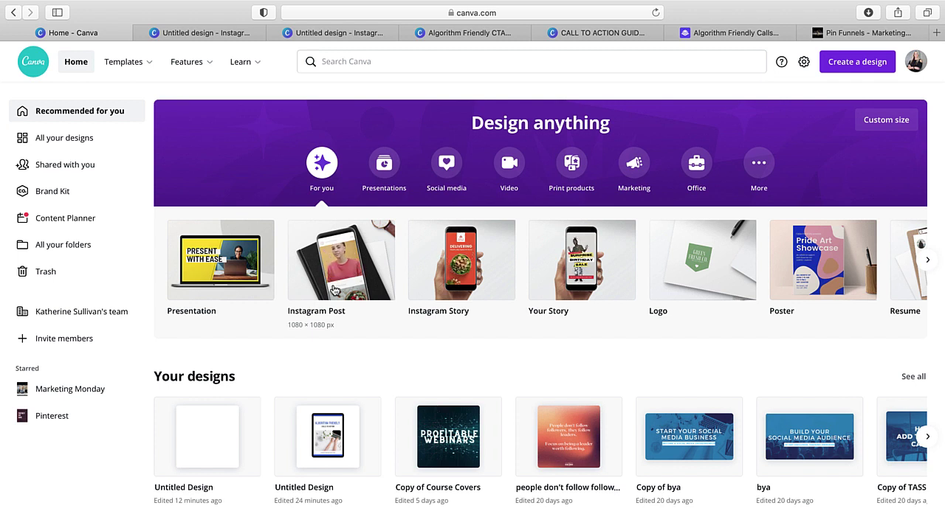
Step: Create a blank Instagram Post, close the duplicate untitled tabs, and return to the Algorithm Friendly CTAS guide
{"action": "left_click", "coordinate": [333, 290]}
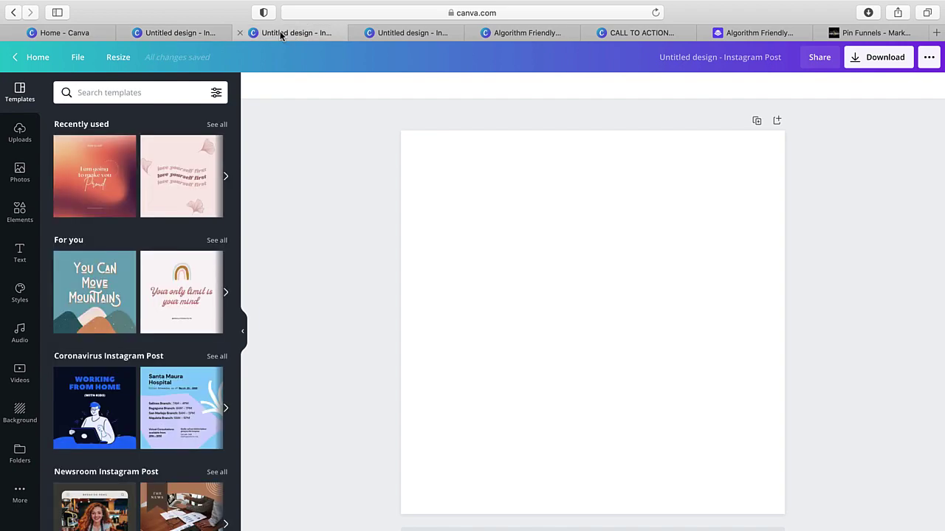
{"action": "left_click", "coordinate": [241, 33]}
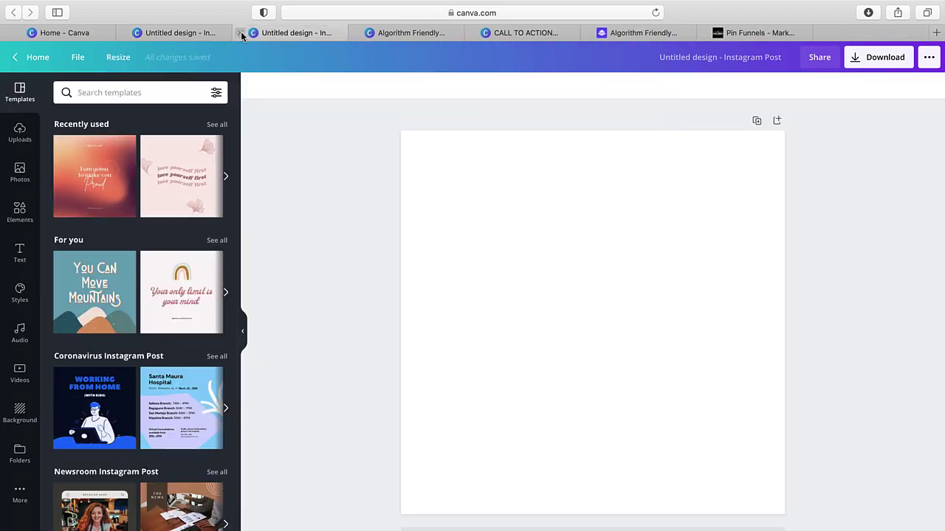
{"action": "left_click", "coordinate": [241, 32]}
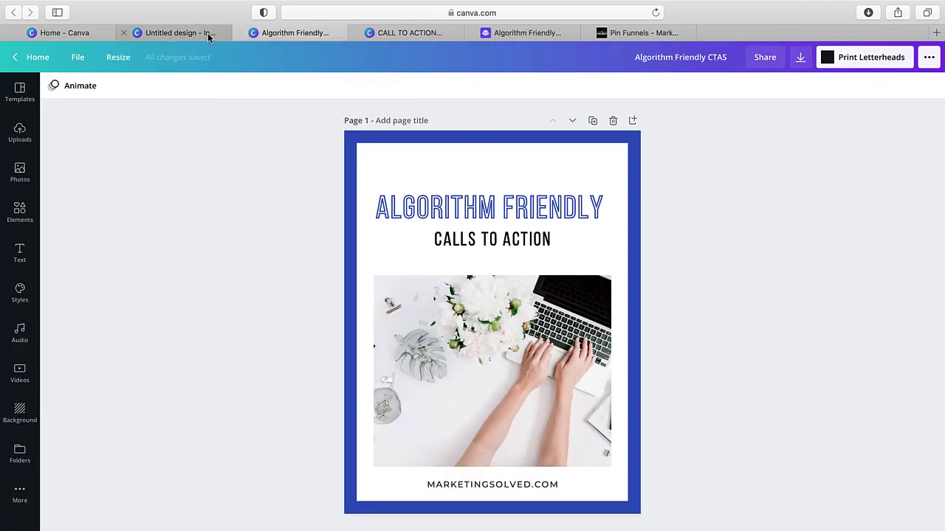
{"action": "left_click", "coordinate": [207, 33]}
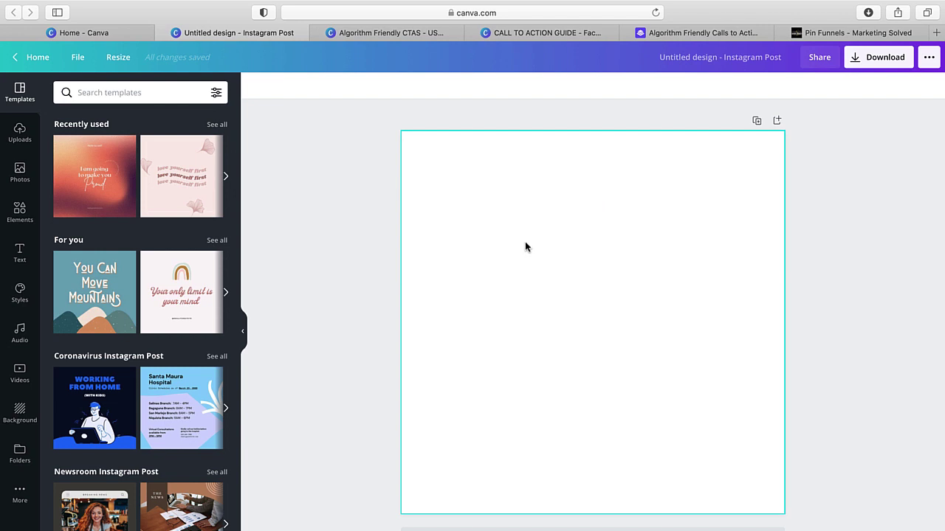
{"action": "left_click", "coordinate": [375, 33]}
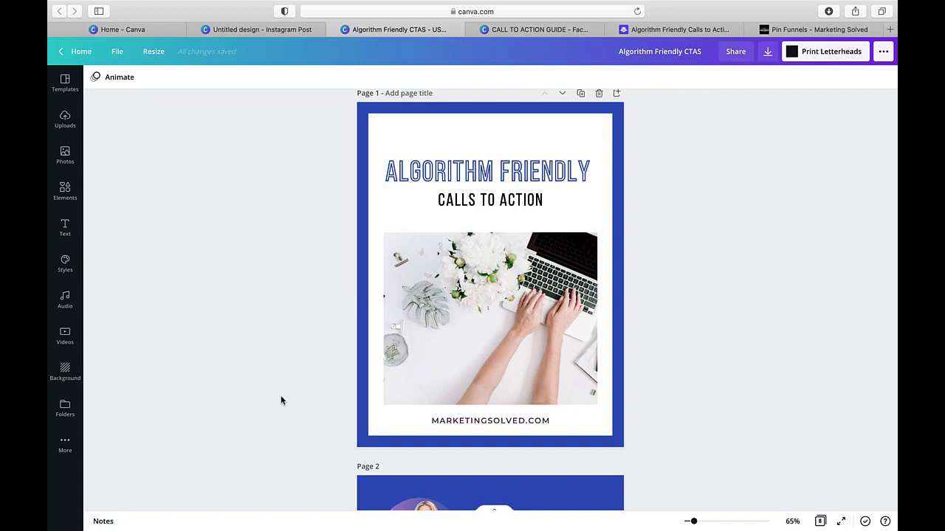
{"action": "scroll", "coordinate": [280, 401], "scroll_direction": "down", "scroll_amount": 15}
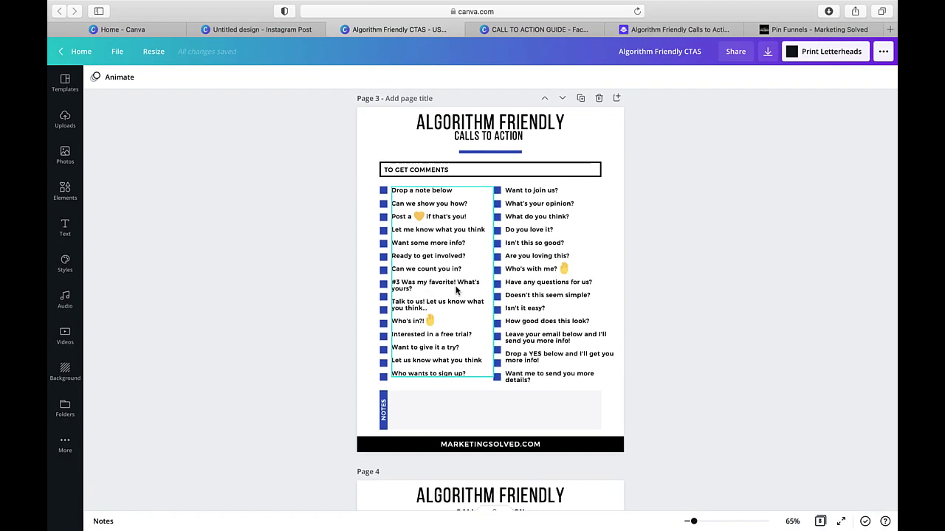
{"action": "scroll", "coordinate": [419, 319], "scroll_direction": "down", "scroll_amount": 5}
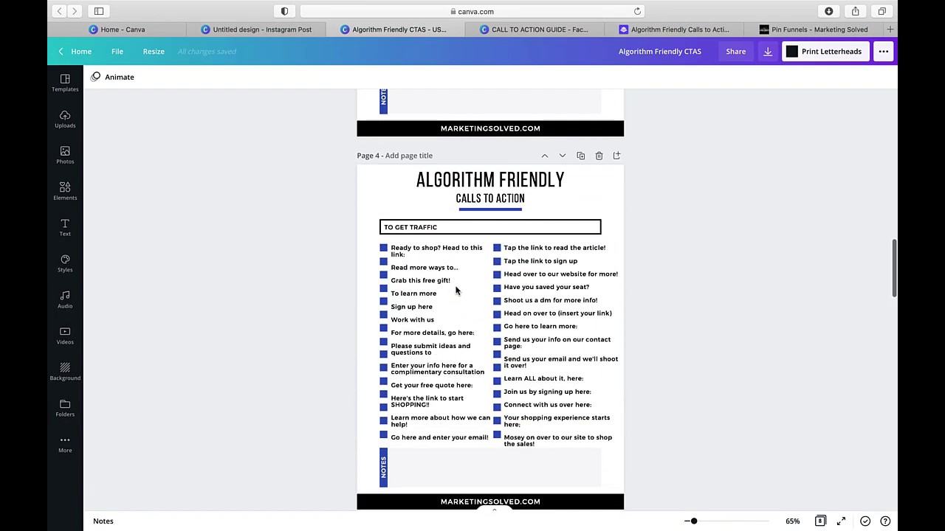
{"action": "scroll", "coordinate": [458, 289], "scroll_direction": "down", "scroll_amount": 5}
{"action": "scroll", "coordinate": [458, 289], "scroll_direction": "up", "scroll_amount": 3}
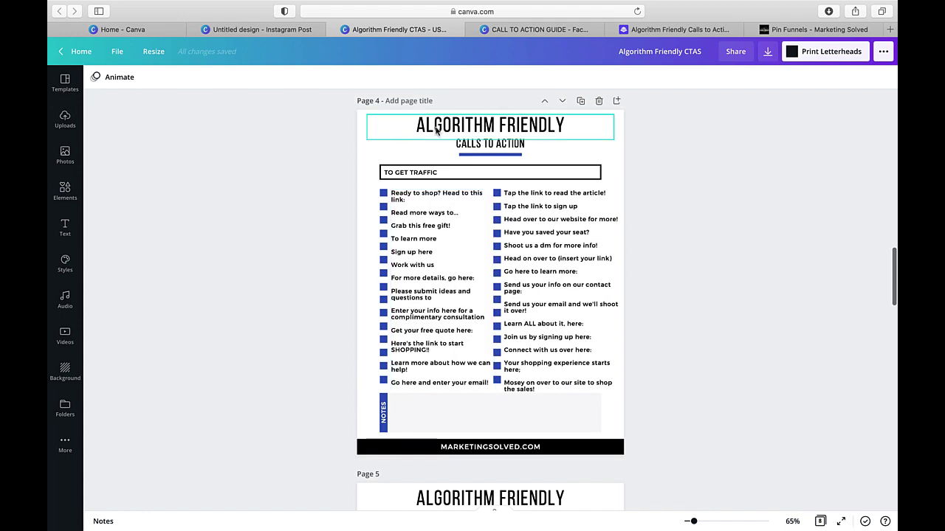
{"action": "scroll", "coordinate": [452, 267], "scroll_direction": "down", "scroll_amount": 5}
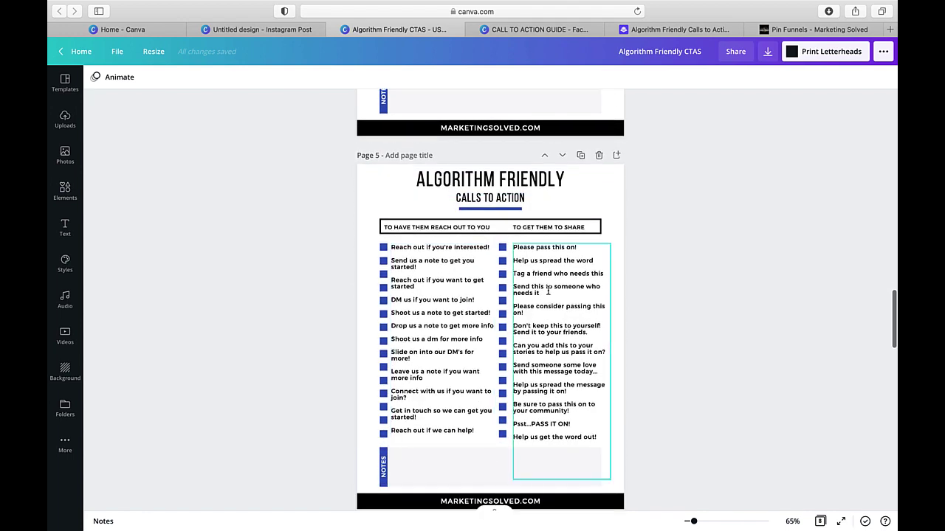
{"action": "scroll", "coordinate": [547, 291], "scroll_direction": "down", "scroll_amount": 10}
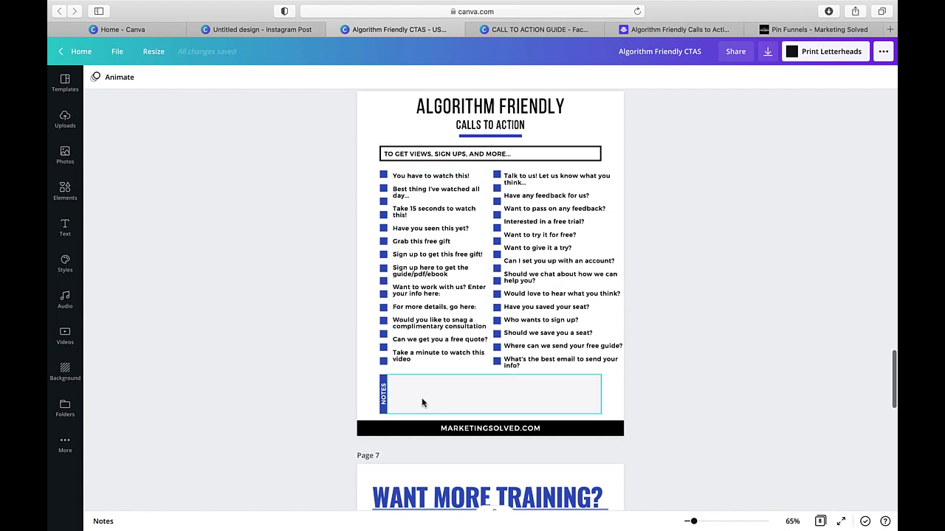
{"action": "scroll", "coordinate": [450, 235], "scroll_direction": "up", "scroll_amount": 20}
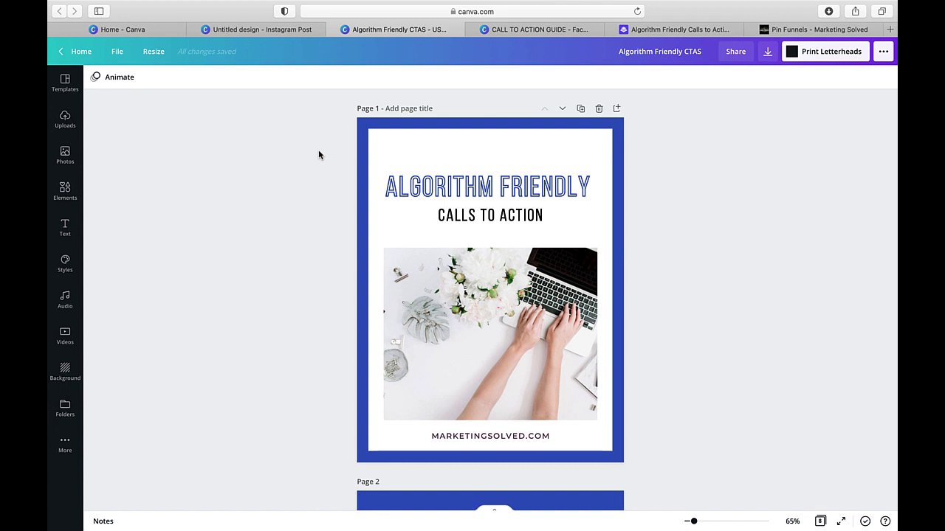
Step: Review and close the CALL TO ACTION GUIDE banner, then show the marketingsolved.com guide landing page
{"action": "left_click", "coordinate": [558, 30]}
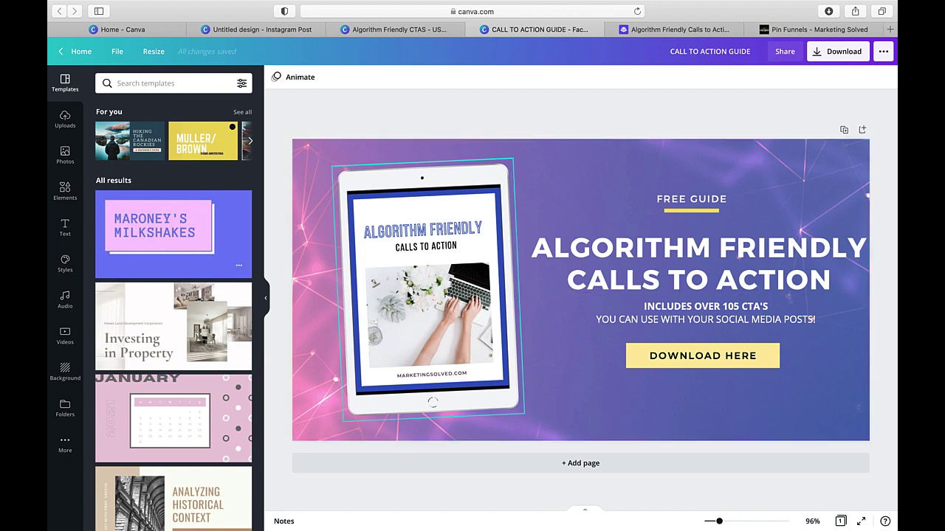
{"action": "left_click", "coordinate": [470, 30]}
{"action": "left_click", "coordinate": [542, 29]}
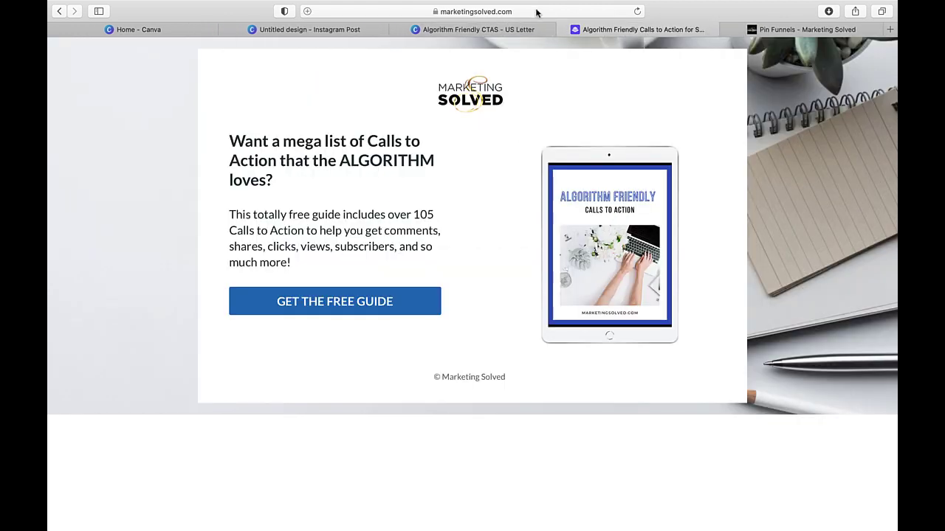
Step: Check the landing page's web address, scroll through the PinFunnels sales page, then close it
{"action": "left_click", "coordinate": [537, 10]}
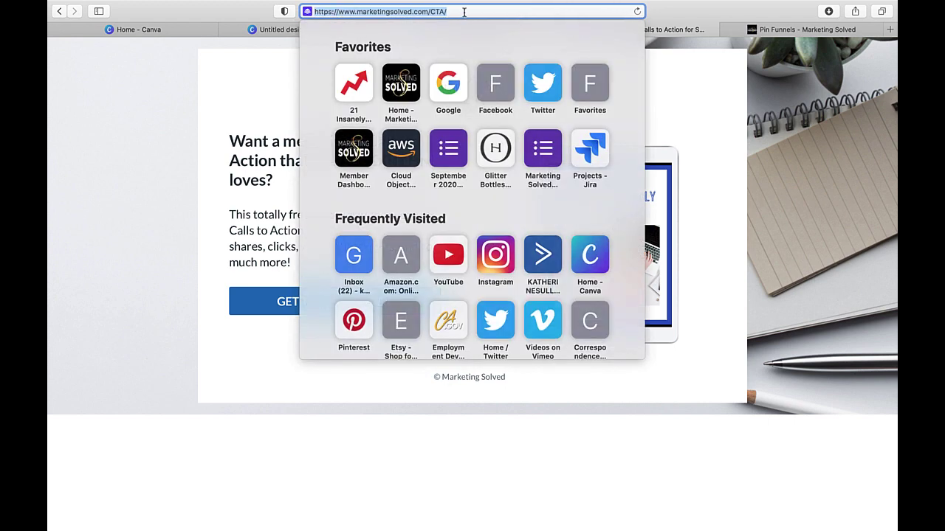
{"action": "left_click", "coordinate": [205, 219]}
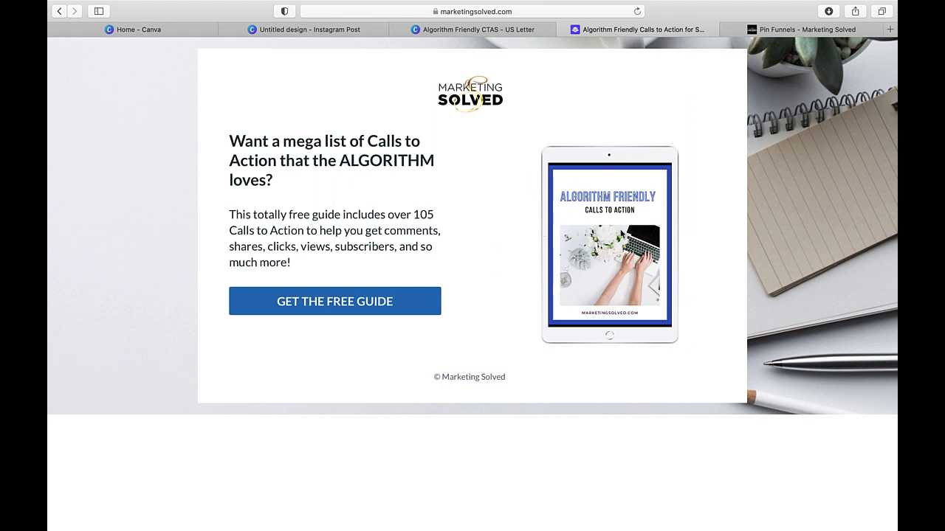
{"action": "left_click", "coordinate": [788, 29]}
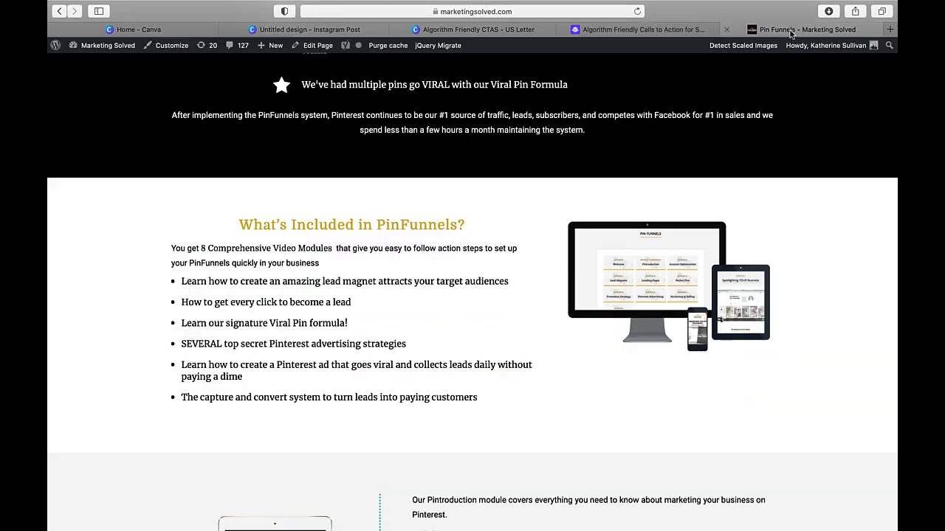
{"action": "scroll", "coordinate": [639, 296], "scroll_direction": "up", "scroll_amount": 5}
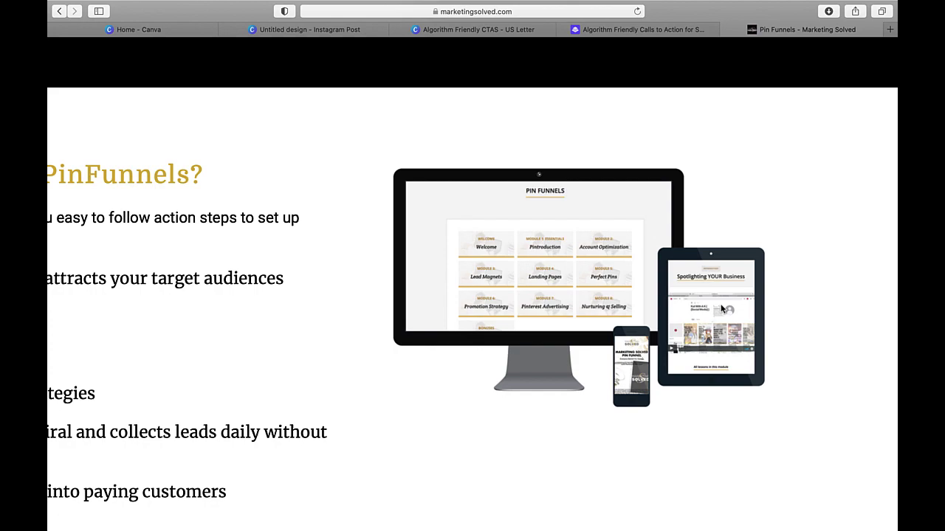
{"action": "scroll", "coordinate": [629, 380], "scroll_direction": "down", "scroll_amount": 5}
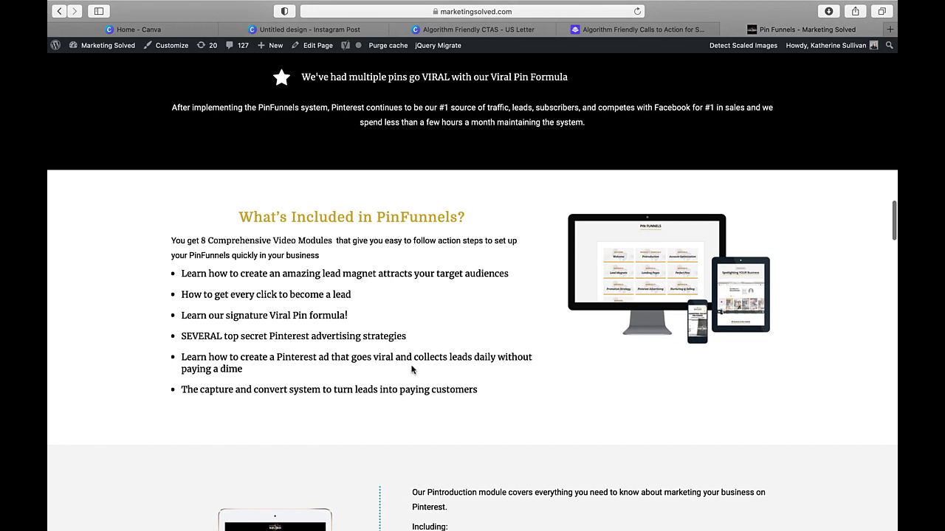
{"action": "scroll", "coordinate": [412, 369], "scroll_direction": "down", "scroll_amount": 5}
{"action": "scroll", "coordinate": [251, 298], "scroll_direction": "down", "scroll_amount": 2}
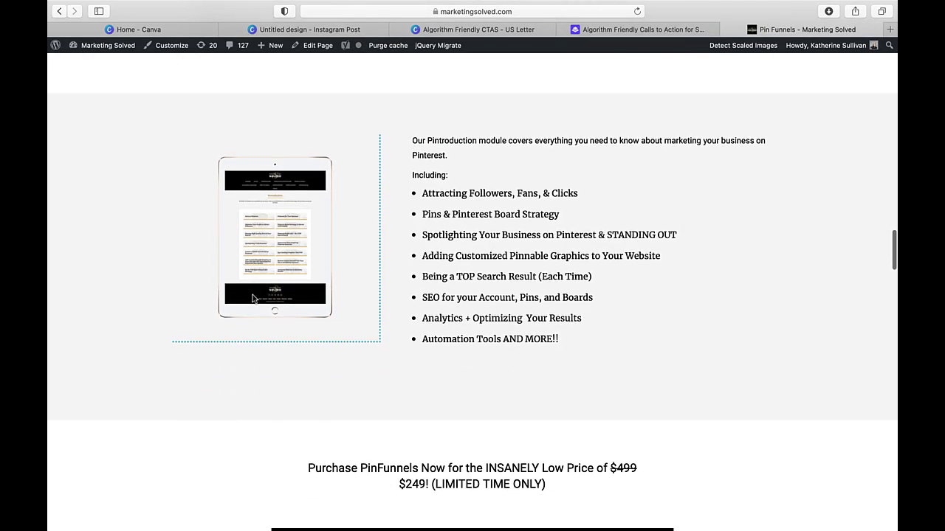
{"action": "scroll", "coordinate": [251, 299], "scroll_direction": "down", "scroll_amount": 3}
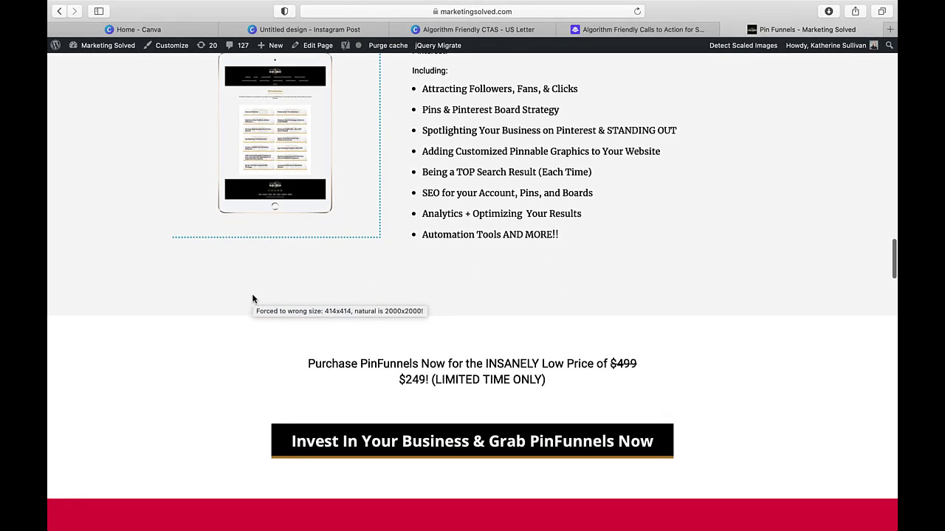
{"action": "left_click", "coordinate": [727, 30]}
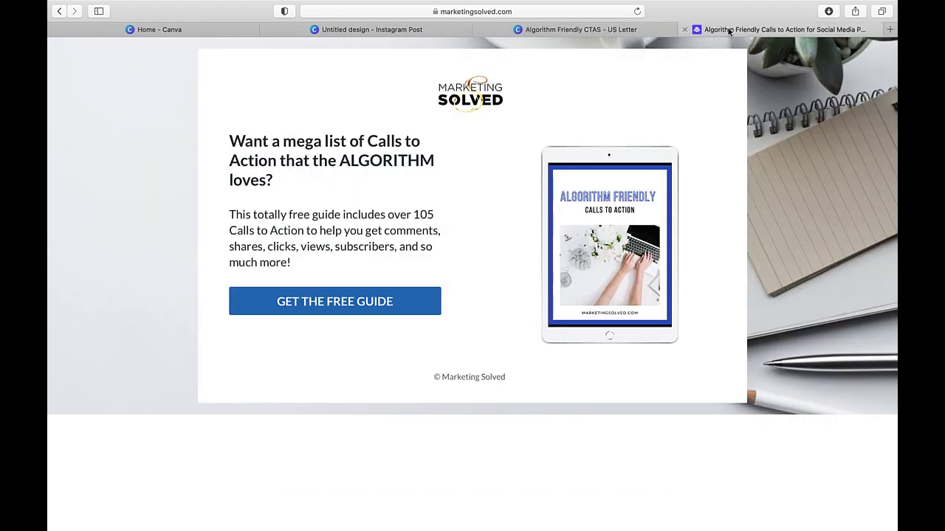
Step: Close the guide landing page and choose PNG as the guide's download format
{"action": "left_click", "coordinate": [685, 30]}
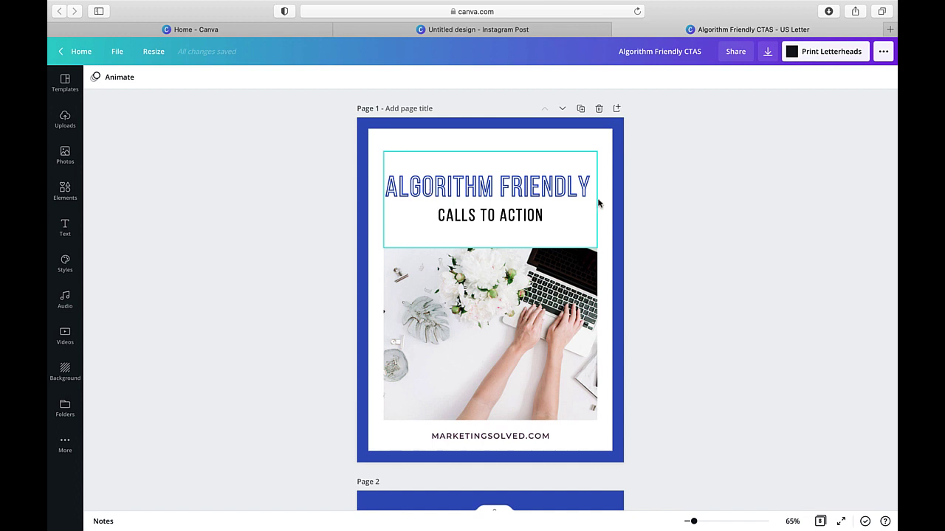
{"action": "left_click", "coordinate": [886, 59]}
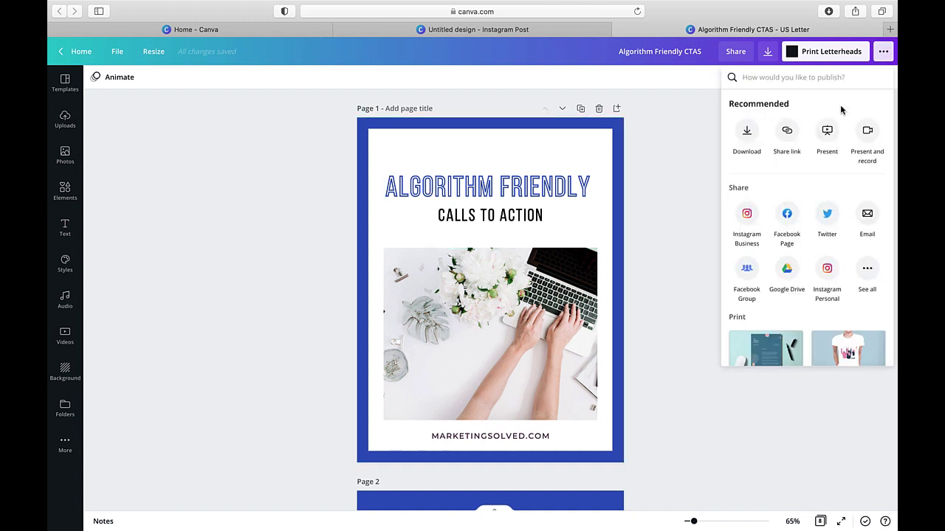
{"action": "left_click", "coordinate": [750, 131]}
{"action": "left_click", "coordinate": [753, 132]}
{"action": "scroll", "coordinate": [748, 103], "scroll_direction": "up", "scroll_amount": 3}
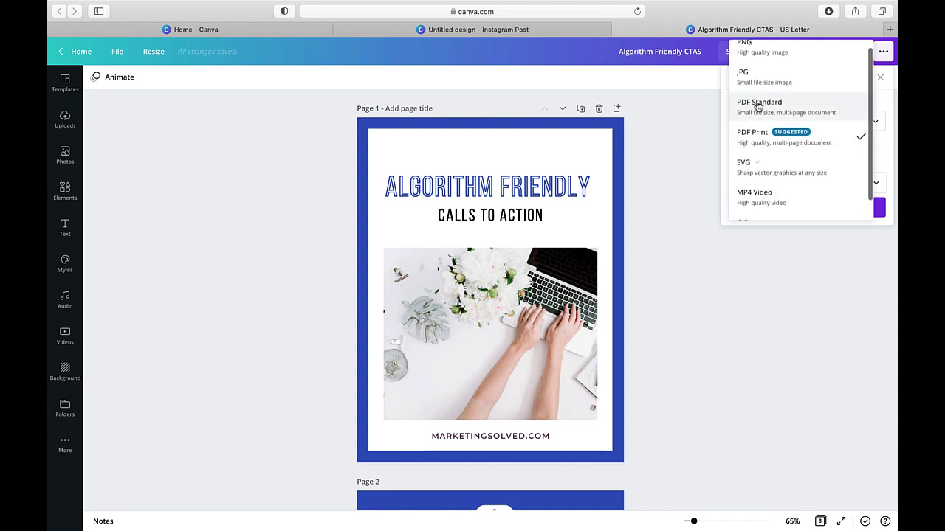
{"action": "left_click", "coordinate": [757, 65]}
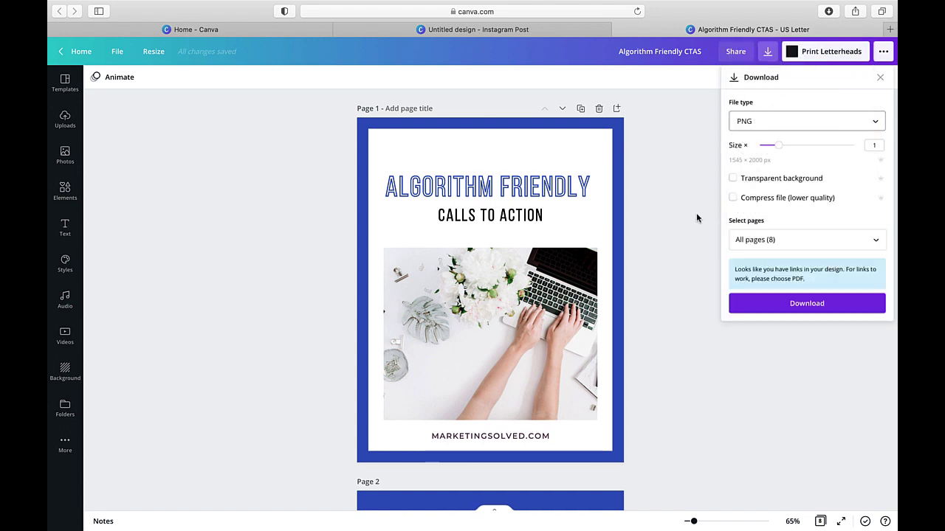
Step: Download only Page 1 as Algorithm Friendly CTAS-2.png and return to Canva
{"action": "left_click", "coordinate": [810, 240]}
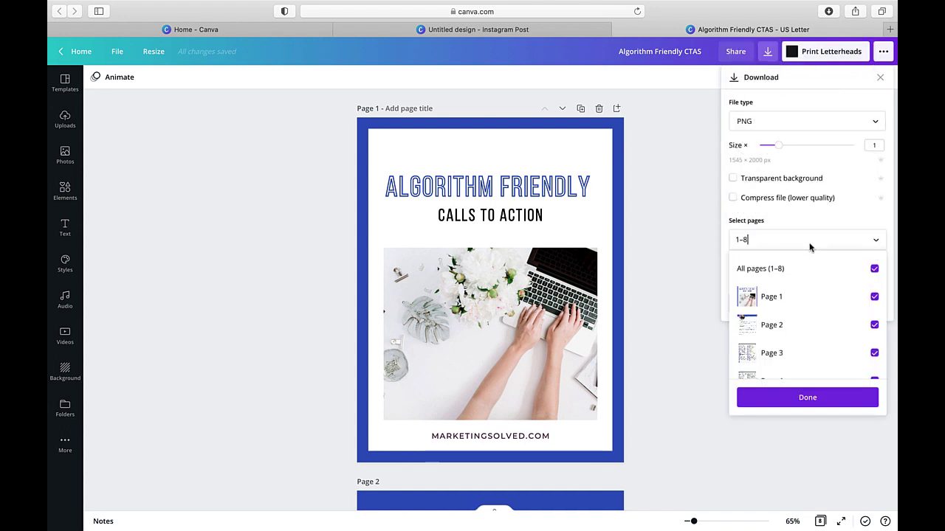
{"action": "left_click", "coordinate": [874, 270]}
{"action": "left_click", "coordinate": [875, 296]}
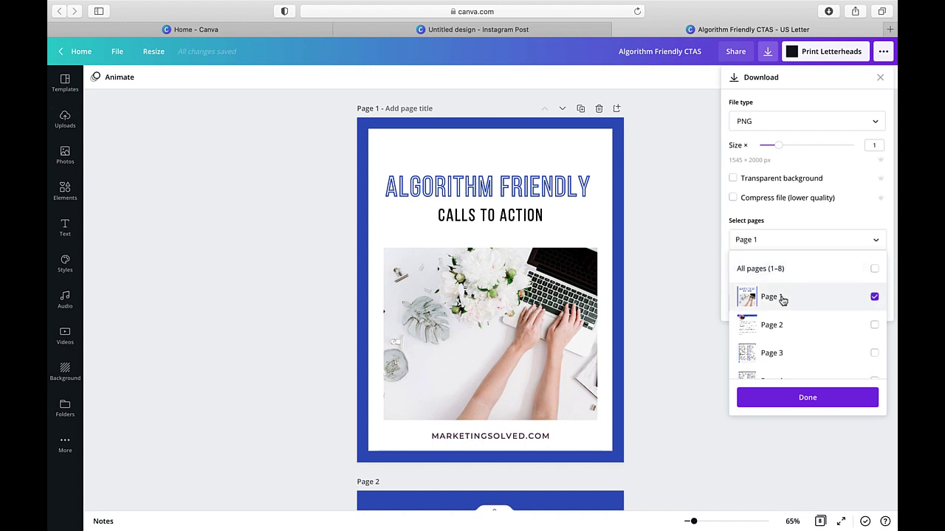
{"action": "left_click", "coordinate": [808, 398]}
{"action": "left_click", "coordinate": [822, 309]}
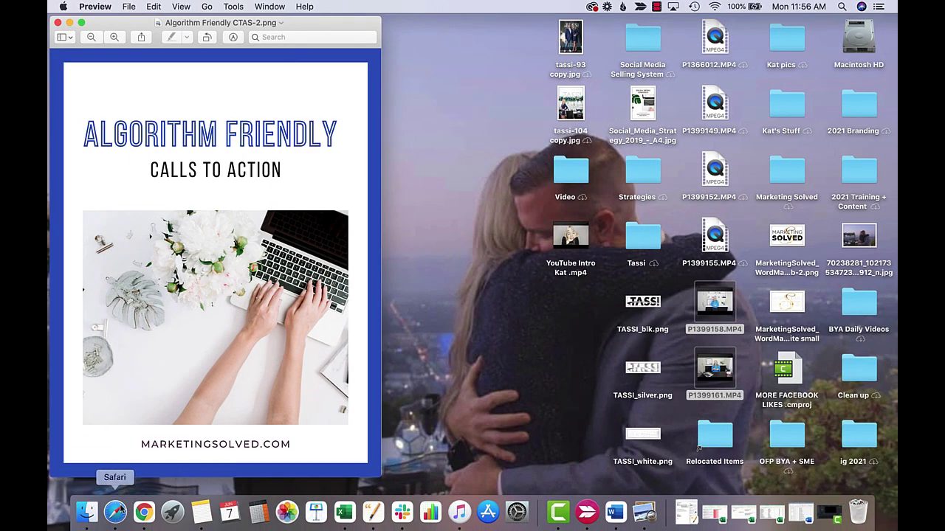
{"action": "left_click", "coordinate": [115, 511]}
Step: On the blank Instagram post, add a monitor frame from Elements and place it near the top
{"action": "left_click", "coordinate": [624, 193]}
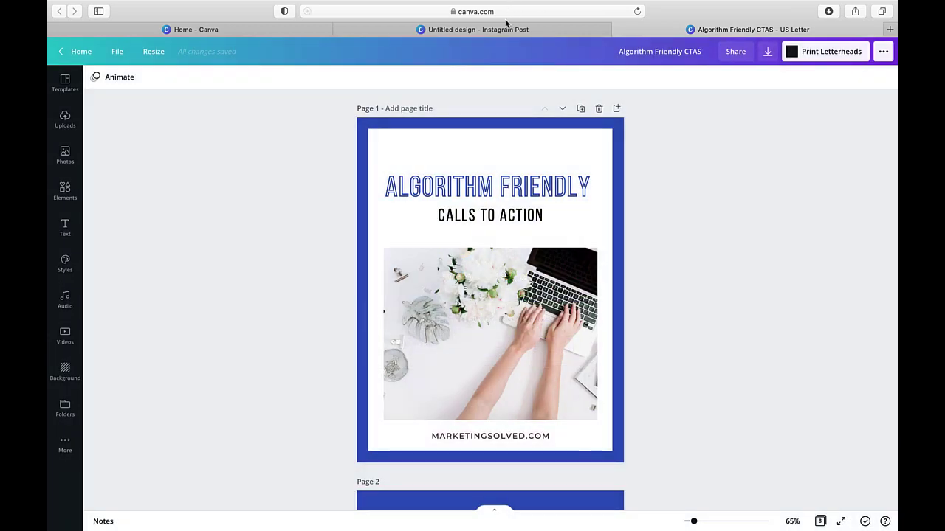
{"action": "left_click", "coordinate": [505, 29]}
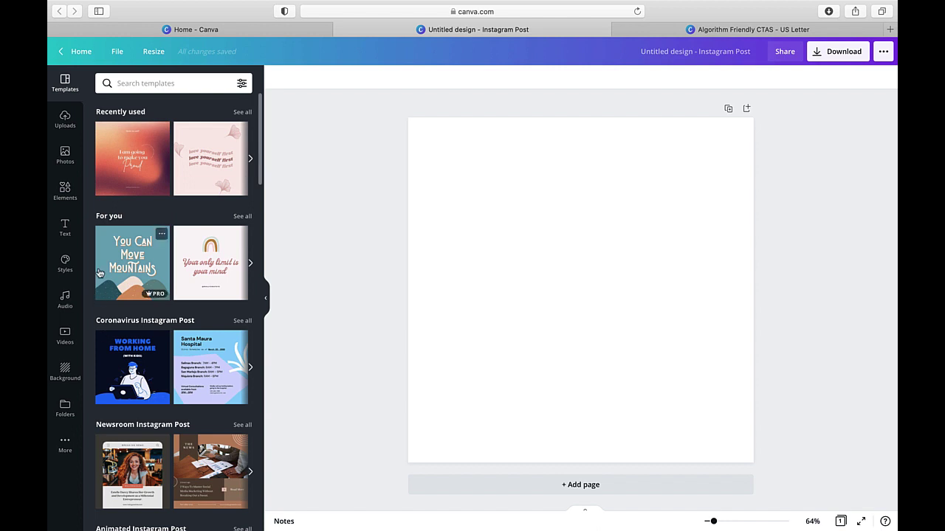
{"action": "left_click", "coordinate": [64, 194]}
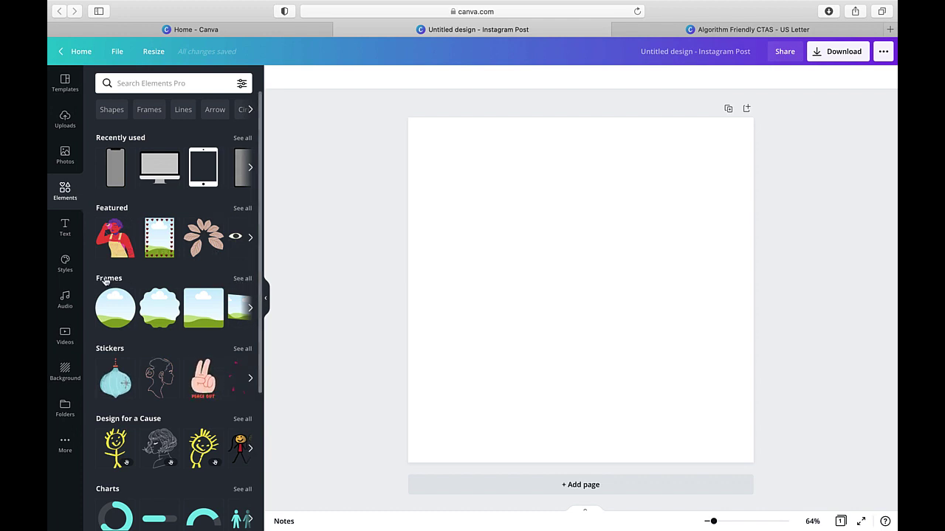
{"action": "left_click", "coordinate": [242, 279]}
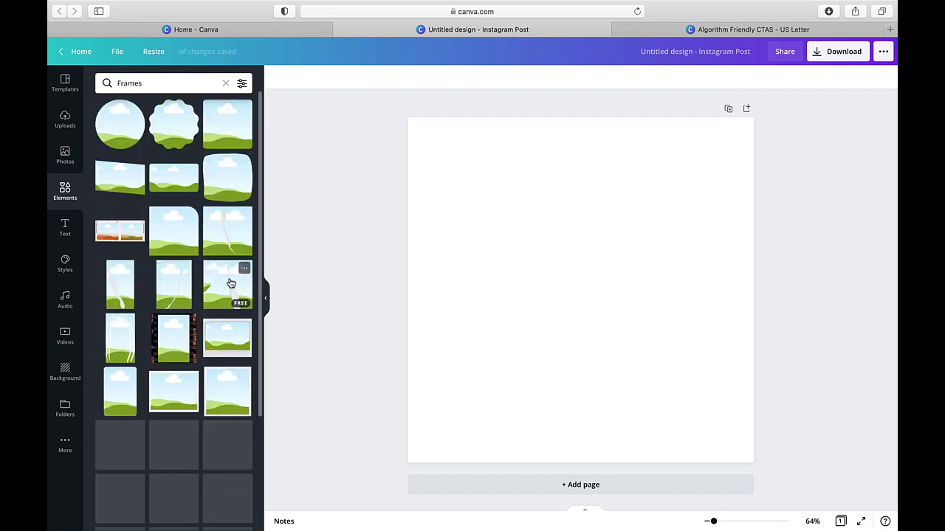
{"action": "scroll", "coordinate": [158, 314], "scroll_direction": "down", "scroll_amount": 5}
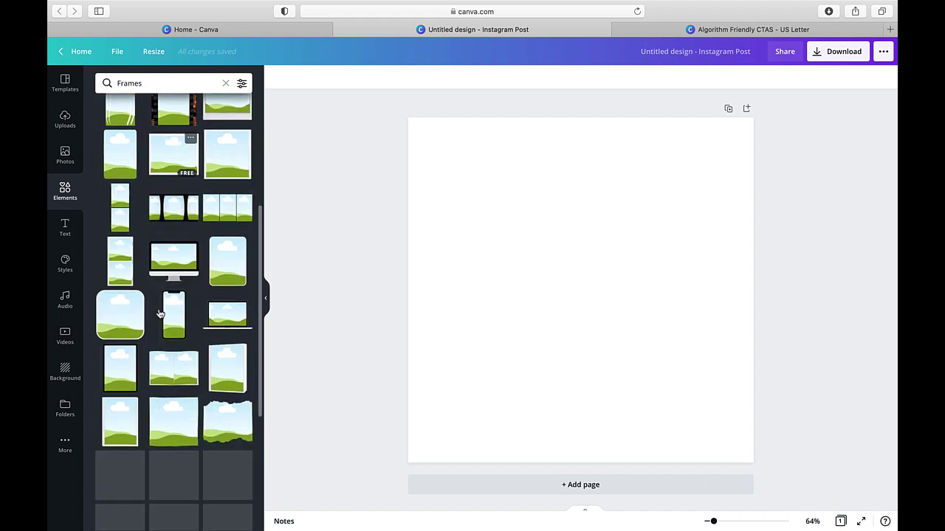
{"action": "left_click", "coordinate": [168, 263]}
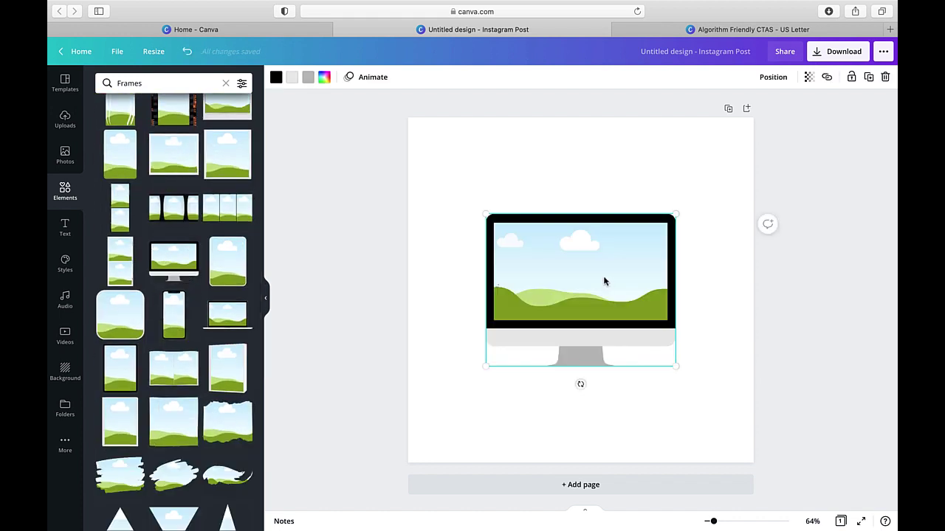
{"action": "left_click_drag", "start_coordinate": [603, 279], "coordinate": [603, 210]}
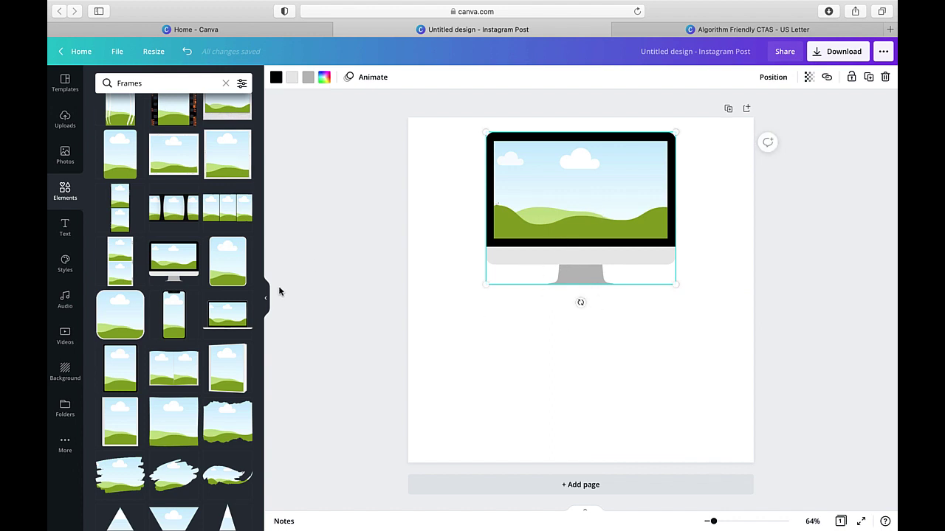
Step: Add laptop, phone and tablet frames positioned around the monitor
{"action": "left_click", "coordinate": [227, 314]}
{"action": "left_click_drag", "start_coordinate": [571, 288], "coordinate": [659, 362]}
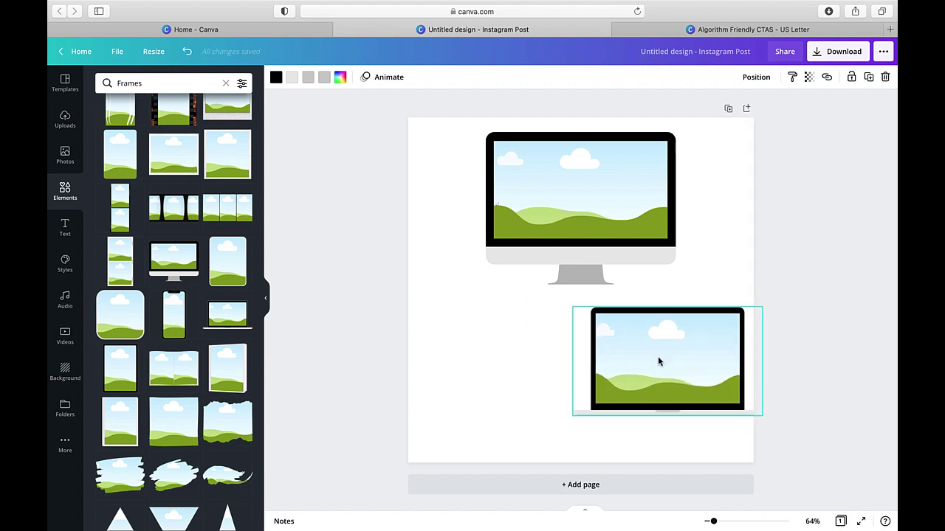
{"action": "left_click", "coordinate": [184, 330]}
{"action": "left_click_drag", "start_coordinate": [588, 278], "coordinate": [468, 274]}
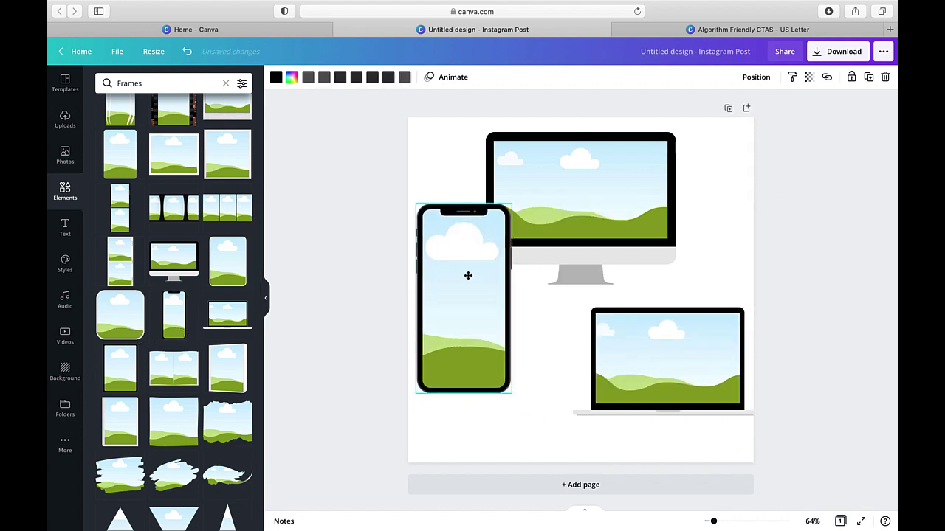
{"action": "left_click", "coordinate": [116, 374]}
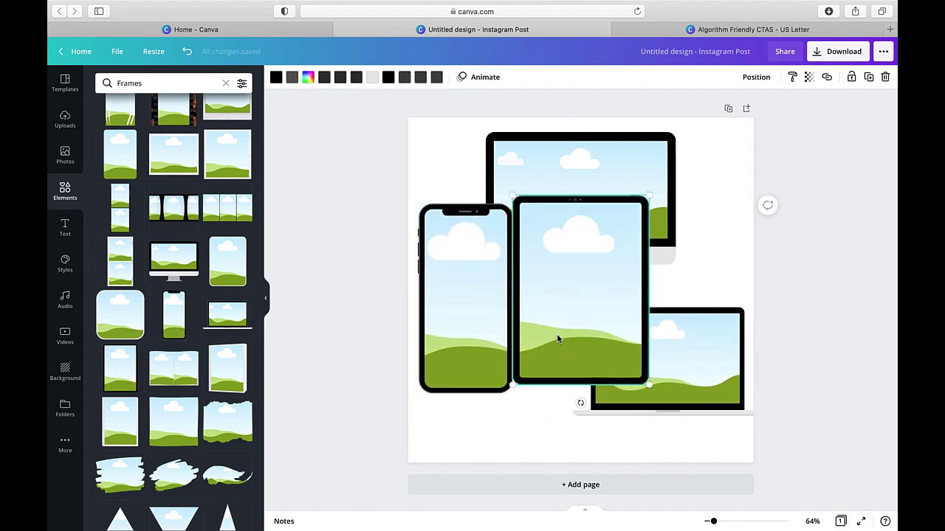
{"action": "left_click_drag", "start_coordinate": [556, 338], "coordinate": [609, 342]}
Step: Shrink and rearrange the tablet, laptop and phone into a tidy device grouping
{"action": "left_click_drag", "start_coordinate": [697, 203], "coordinate": [664, 251]}
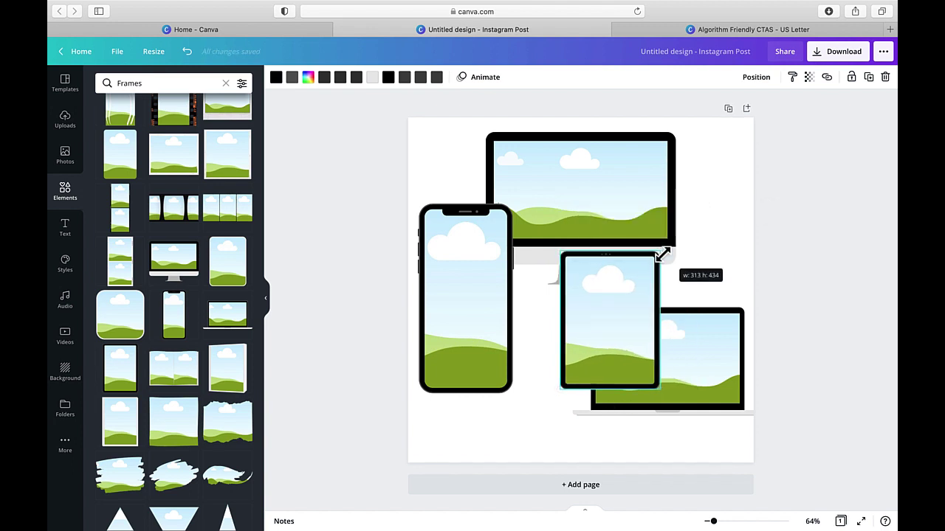
{"action": "left_click_drag", "start_coordinate": [633, 312], "coordinate": [602, 301]}
{"action": "left_click", "coordinate": [696, 352]}
{"action": "left_click_drag", "start_coordinate": [696, 352], "coordinate": [709, 273]}
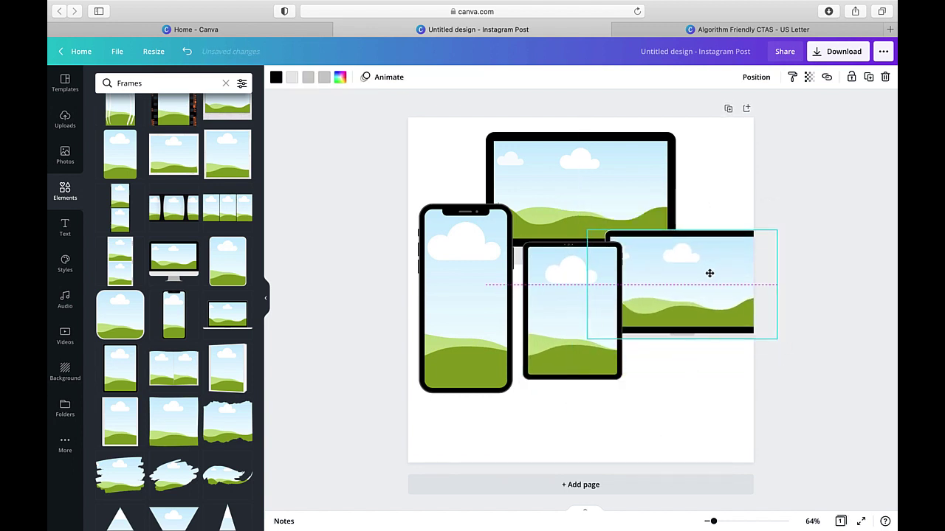
{"action": "left_click_drag", "start_coordinate": [766, 242], "coordinate": [731, 259]}
{"action": "left_click_drag", "start_coordinate": [666, 296], "coordinate": [698, 247]}
{"action": "left_click_drag", "start_coordinate": [584, 293], "coordinate": [626, 351]}
{"action": "left_click", "coordinate": [442, 313]}
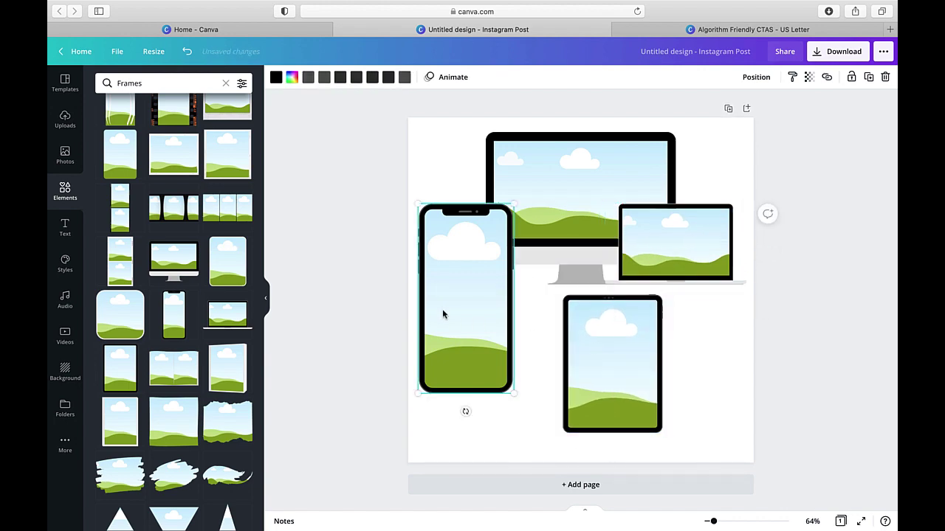
{"action": "left_click_drag", "start_coordinate": [443, 312], "coordinate": [443, 336]}
Step: Search Elements for 'ipad frame' and place a white-screen iPad beside the middle tablet
{"action": "left_click", "coordinate": [157, 85]}
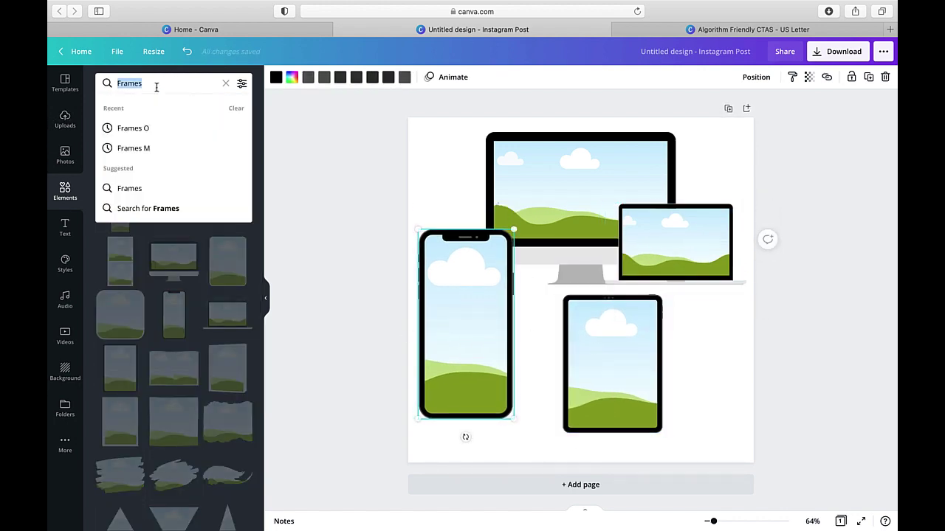
{"action": "type", "text": "ipad frame"}
{"action": "key", "text": "Return"}
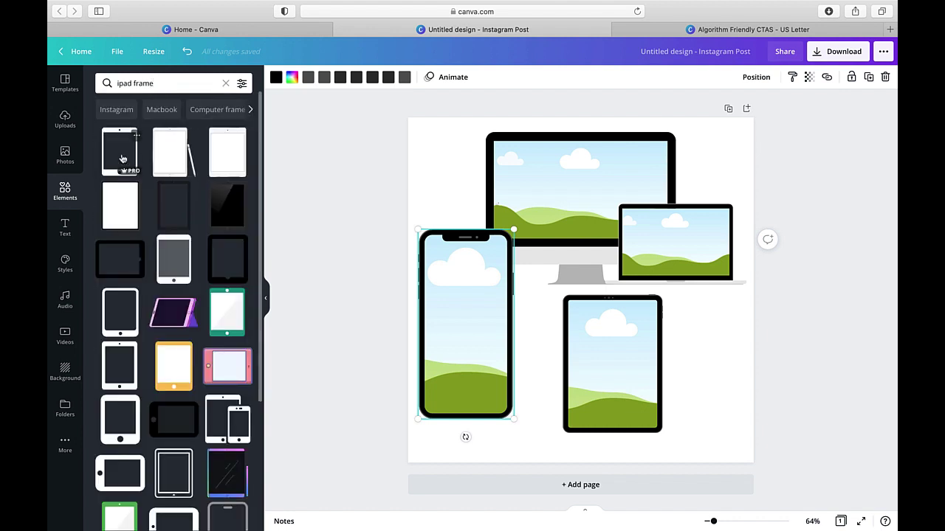
{"action": "left_click", "coordinate": [123, 159]}
{"action": "left_click_drag", "start_coordinate": [534, 263], "coordinate": [701, 364]}
{"action": "left_click_drag", "start_coordinate": [618, 338], "coordinate": [586, 333]}
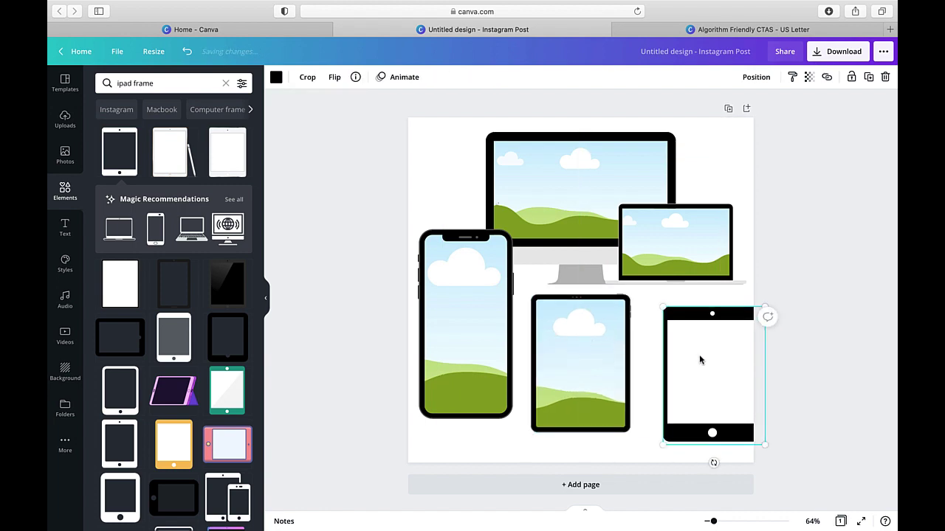
{"action": "left_click_drag", "start_coordinate": [698, 357], "coordinate": [676, 352]}
{"action": "left_click_drag", "start_coordinate": [578, 345], "coordinate": [572, 350]}
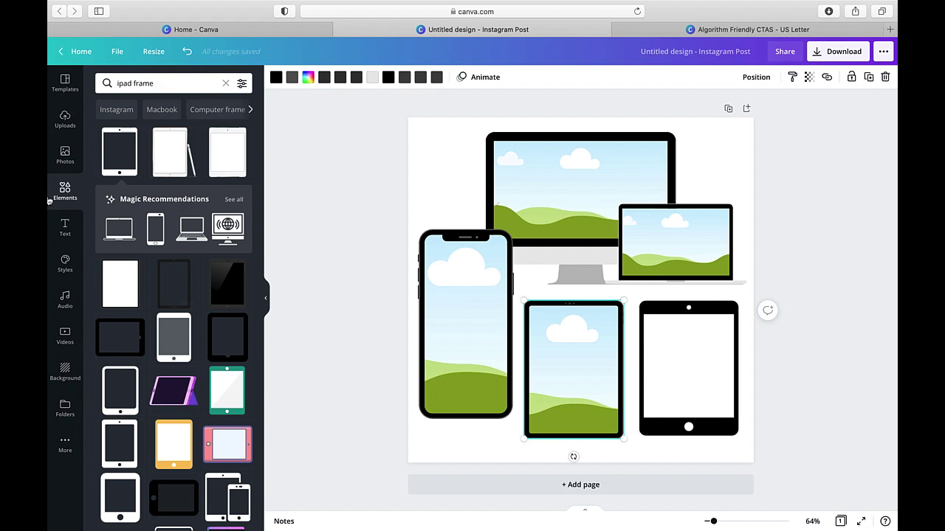
Step: Drop the concert crowd photo into the middle tablet and the empty iPad frame
{"action": "left_click", "coordinate": [65, 155]}
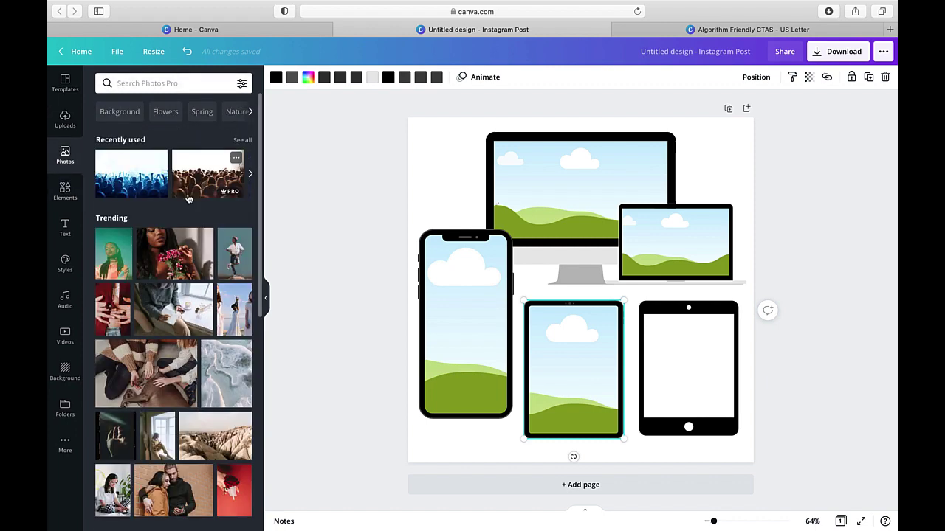
{"action": "left_click_drag", "start_coordinate": [116, 175], "coordinate": [548, 361]}
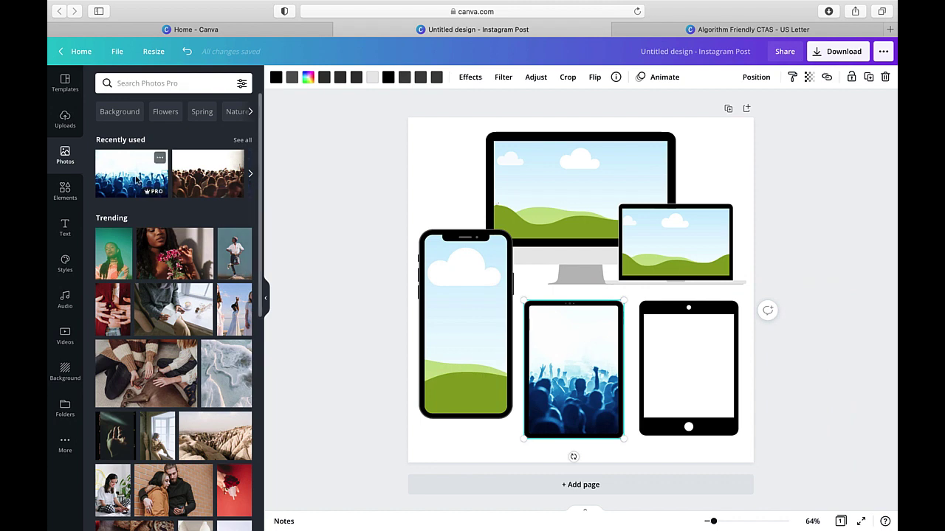
{"action": "left_click_drag", "start_coordinate": [140, 184], "coordinate": [670, 343]}
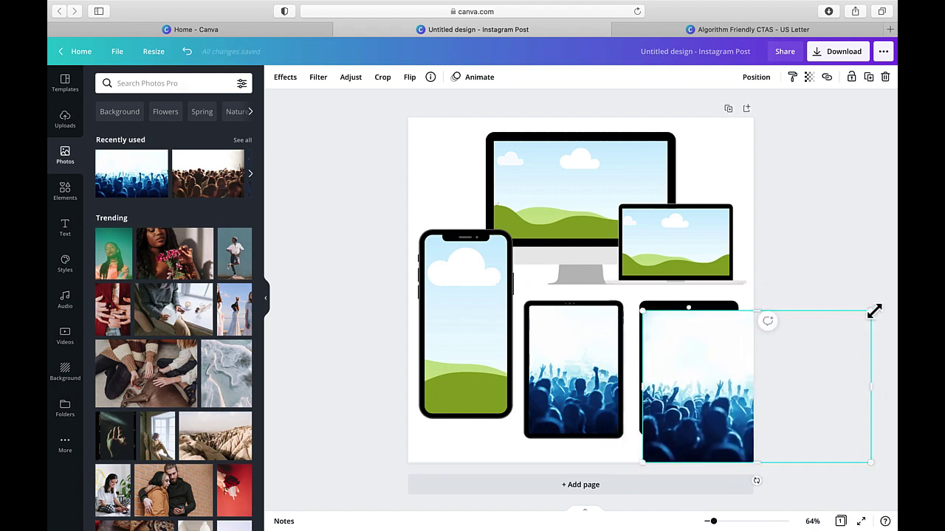
{"action": "left_click_drag", "start_coordinate": [871, 311], "coordinate": [730, 347]}
{"action": "left_click_drag", "start_coordinate": [707, 396], "coordinate": [703, 360]}
Step: Delete the extra white-screen iPad and clear the 'ipad frame' search
{"action": "key", "text": "Delete"}
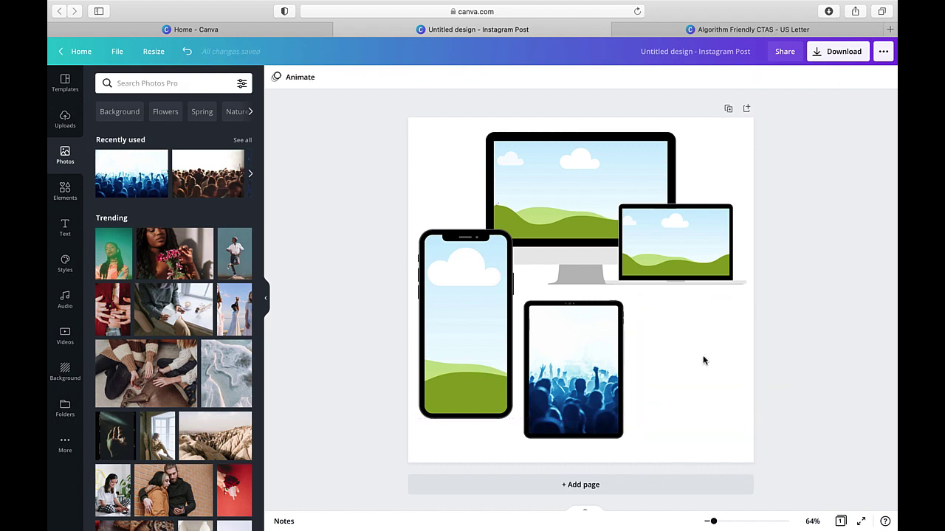
{"action": "left_click", "coordinate": [65, 192]}
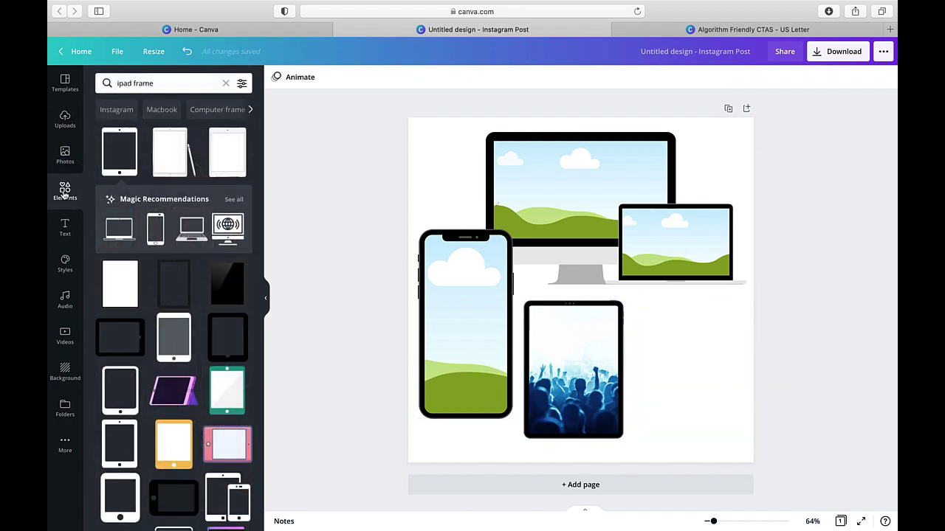
{"action": "left_click", "coordinate": [221, 82]}
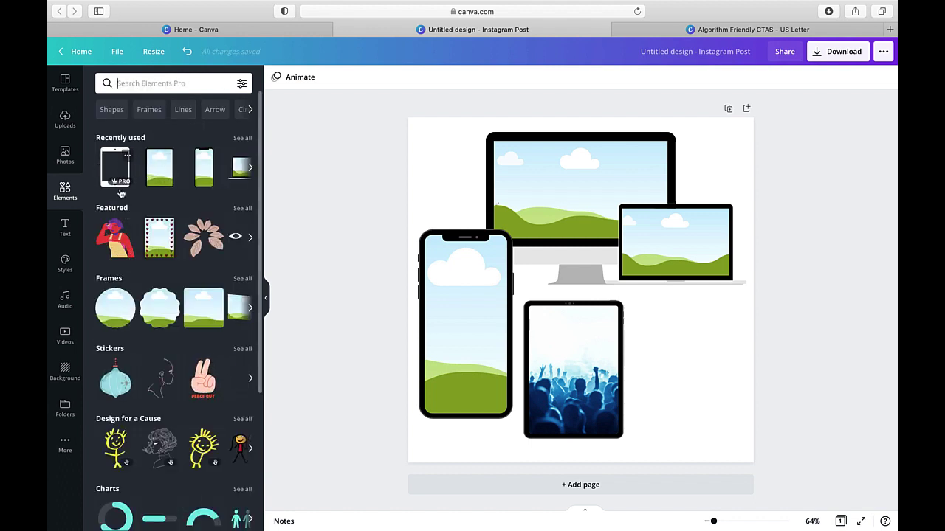
Step: Remove the phone, monitor and laptop frames, leaving an enlarged tablet centred on the page
{"action": "key", "text": "ctrl+z"}
{"action": "left_click_drag", "start_coordinate": [338, 220], "coordinate": [680, 225]}
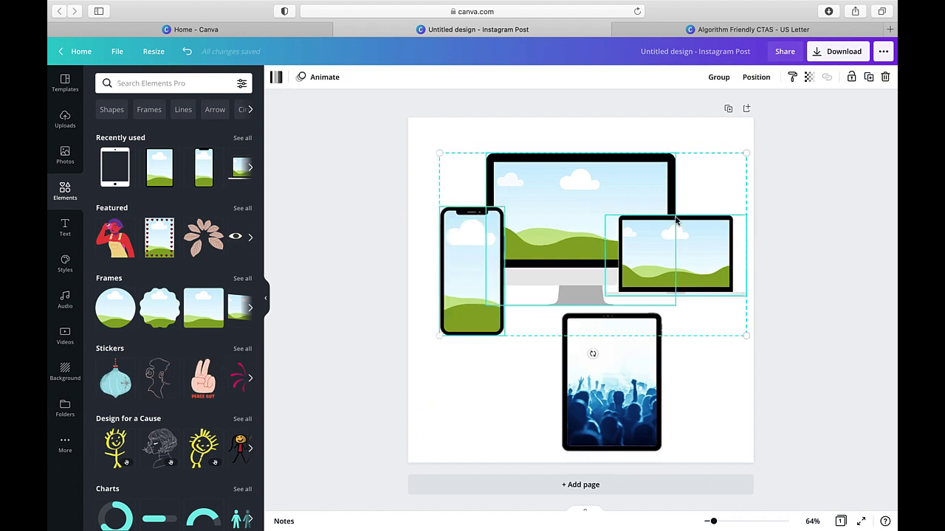
{"action": "key", "text": "Delete"}
{"action": "left_click_drag", "start_coordinate": [646, 361], "coordinate": [530, 190]}
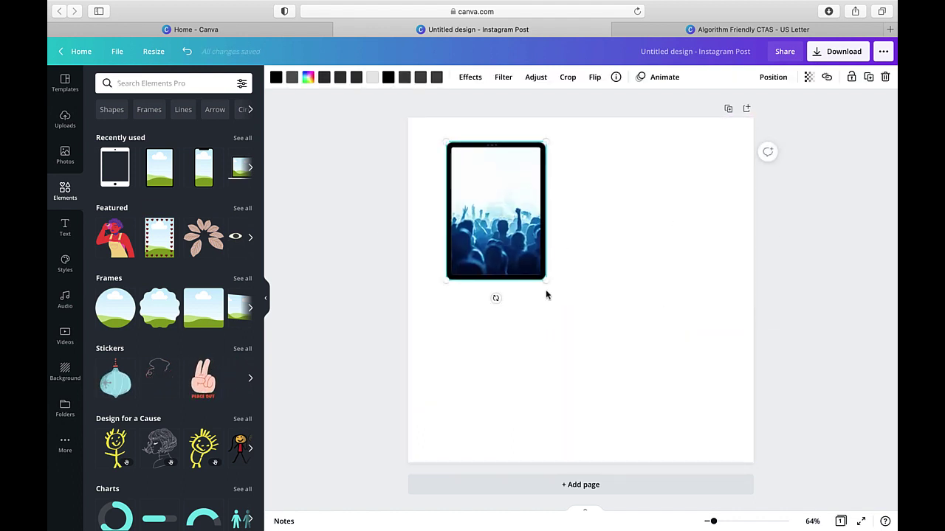
{"action": "left_click_drag", "start_coordinate": [547, 284], "coordinate": [679, 393]}
{"action": "left_click_drag", "start_coordinate": [543, 305], "coordinate": [569, 303]}
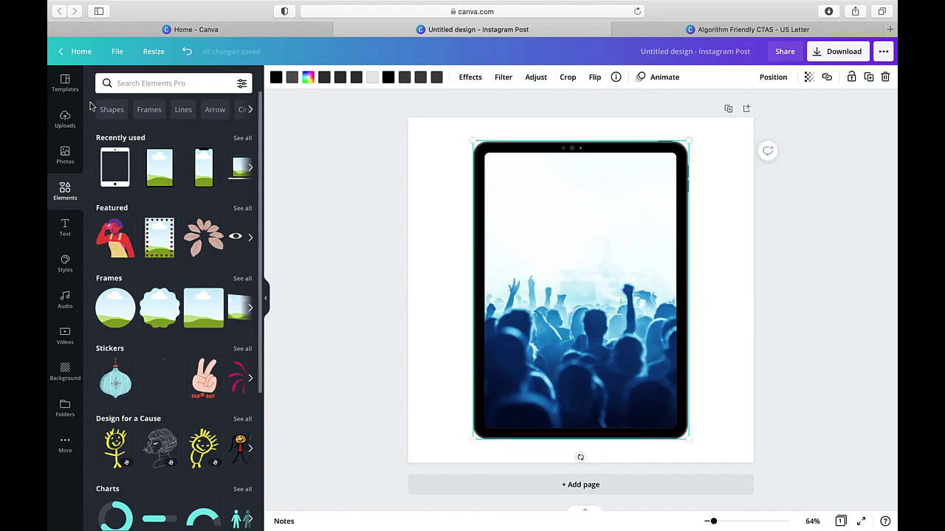
Step: Upload Algorithm Friendly CTAS-2.png from the computer into Canva
{"action": "left_click", "coordinate": [65, 118]}
{"action": "left_click", "coordinate": [181, 109]}
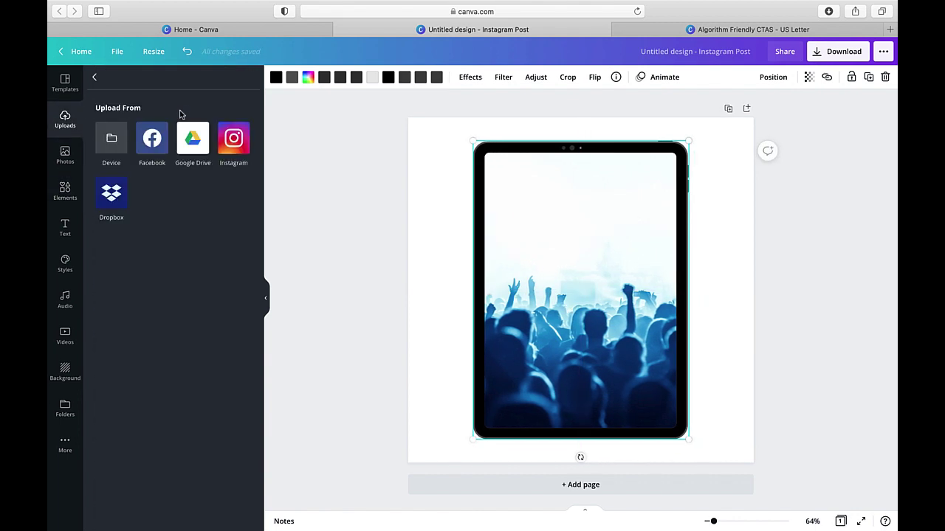
{"action": "left_click", "coordinate": [111, 137]}
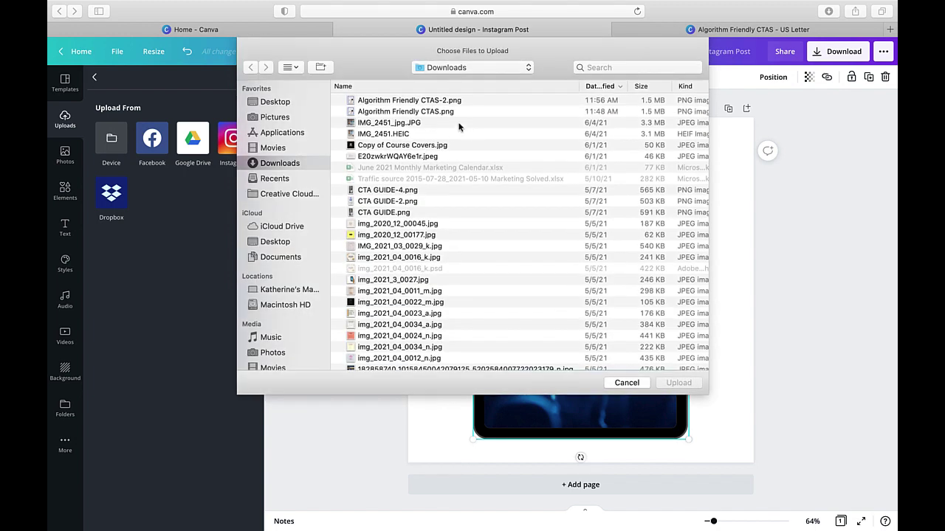
{"action": "double_click", "coordinate": [432, 100]}
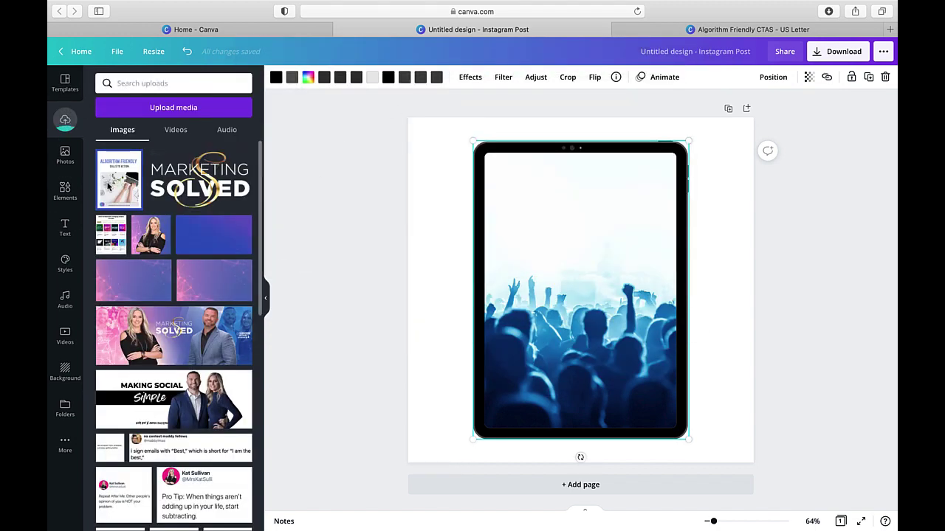
Step: Swap the crowd photo for the guide cover and centre it within the tablet screen
{"action": "left_click_drag", "start_coordinate": [110, 186], "coordinate": [494, 232]}
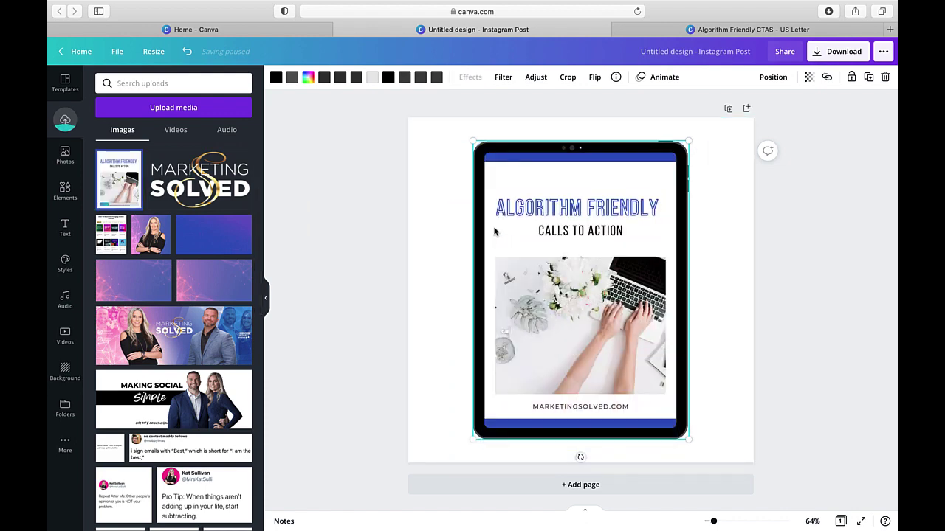
{"action": "double_click", "coordinate": [584, 225]}
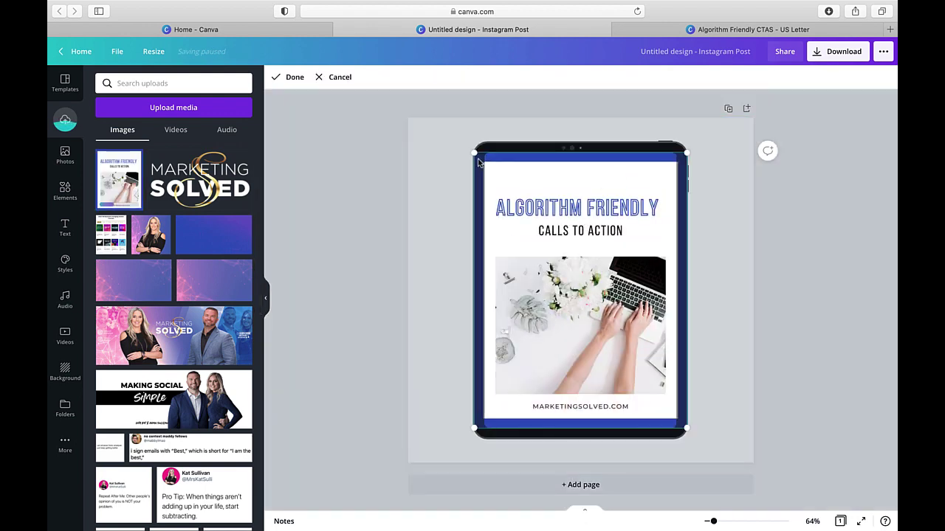
{"action": "left_click_drag", "start_coordinate": [474, 152], "coordinate": [482, 156]}
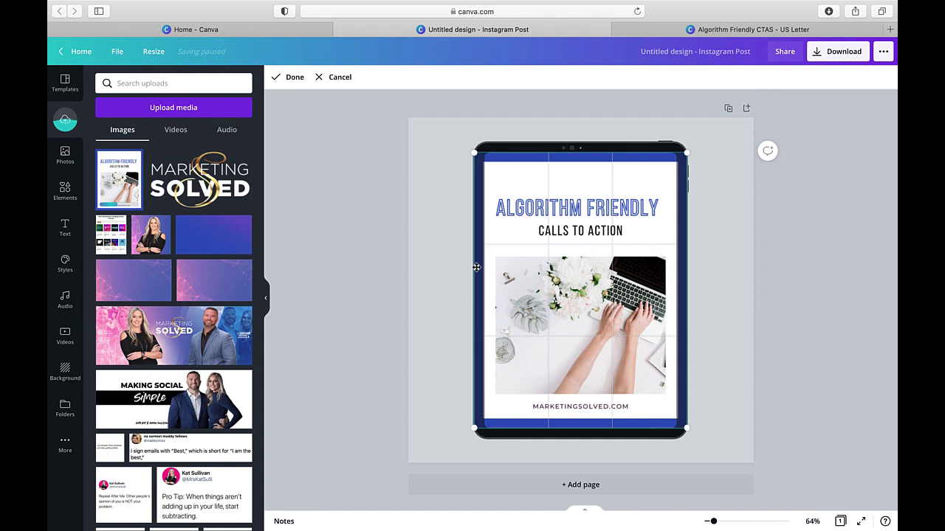
{"action": "left_click_drag", "start_coordinate": [519, 325], "coordinate": [530, 319]}
{"action": "key", "text": "Return"}
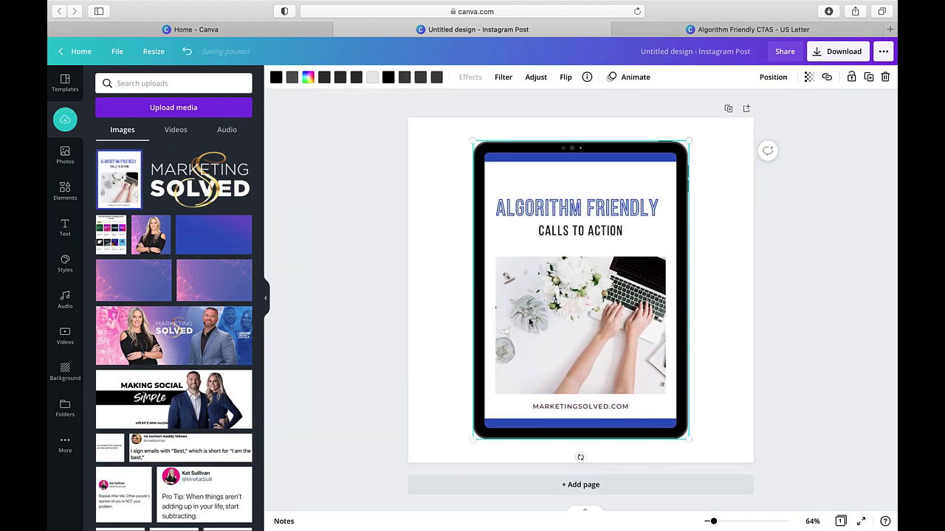
Step: Download the tablet mockup as Untitled design.png with a transparent background
{"action": "left_click", "coordinate": [294, 296]}
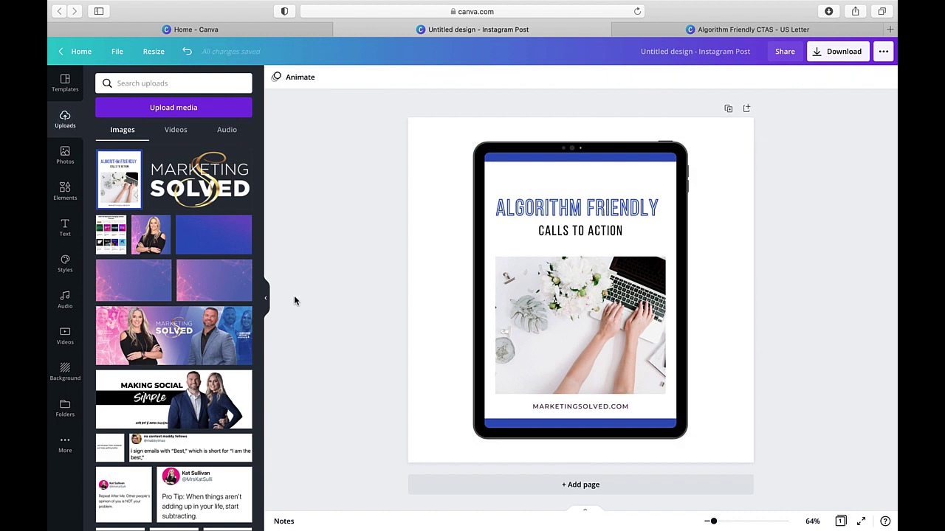
{"action": "left_click", "coordinate": [840, 53]}
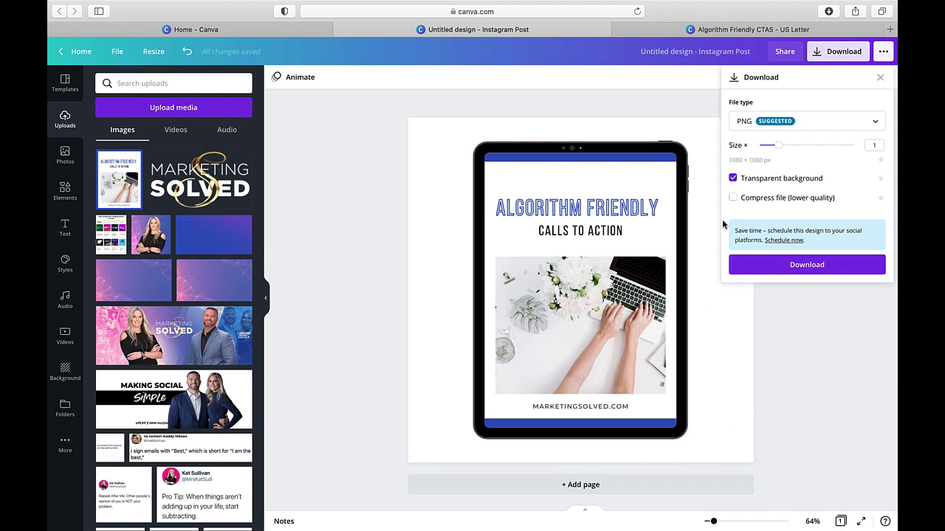
{"action": "left_click", "coordinate": [839, 264]}
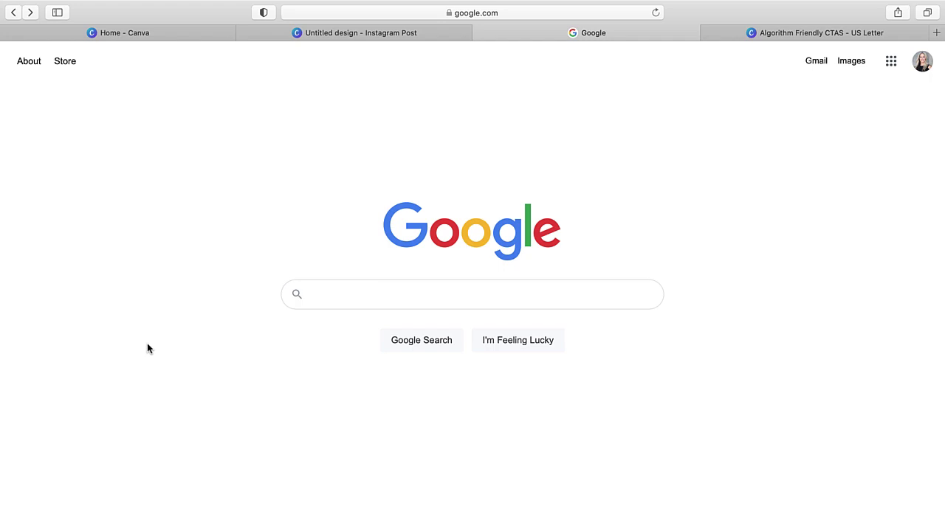
Step: Enter mockuphone.com into the Google search box
{"action": "left_click", "coordinate": [318, 308]}
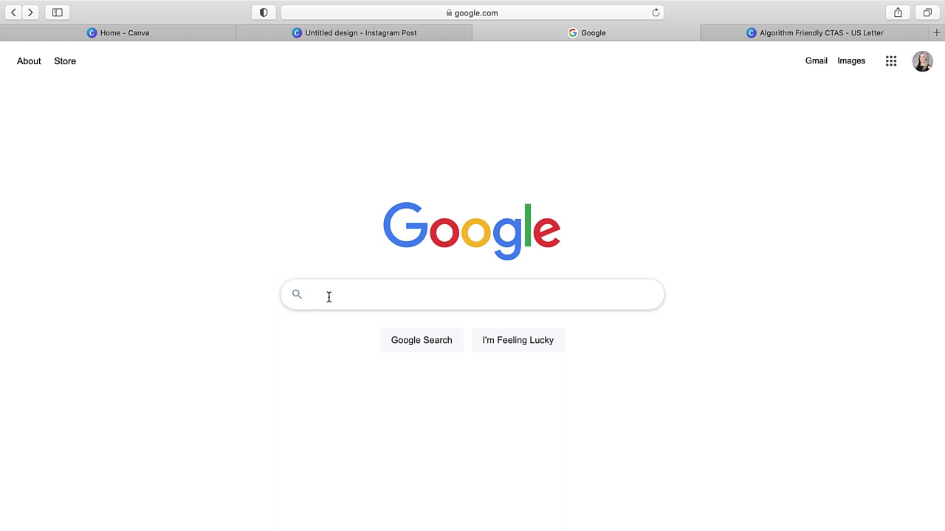
{"action": "type", "text": "mock"}
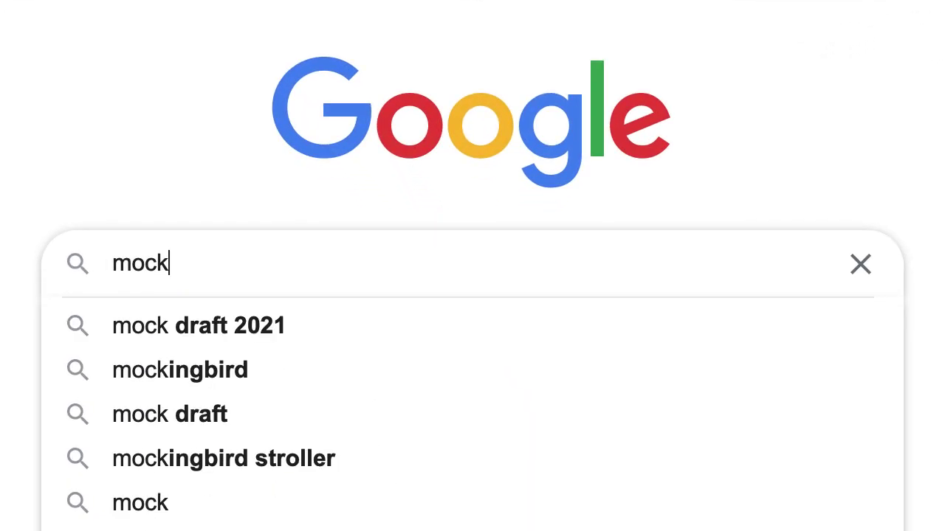
{"action": "type", "text": "u"}
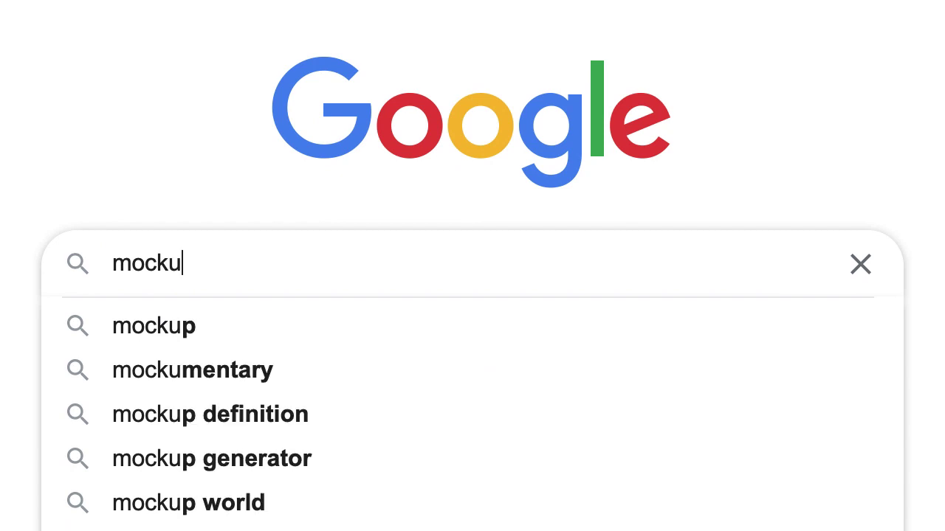
{"action": "type", "text": "phone.com"}
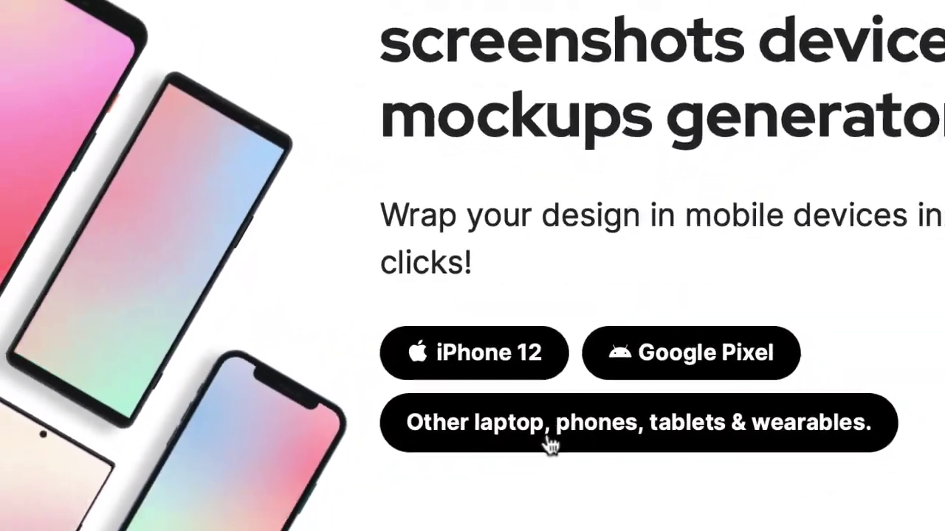
Step: Open MockuPhone's full list of other laptops, phones, tablets and wearables and browse it
{"action": "left_click", "coordinate": [602, 347]}
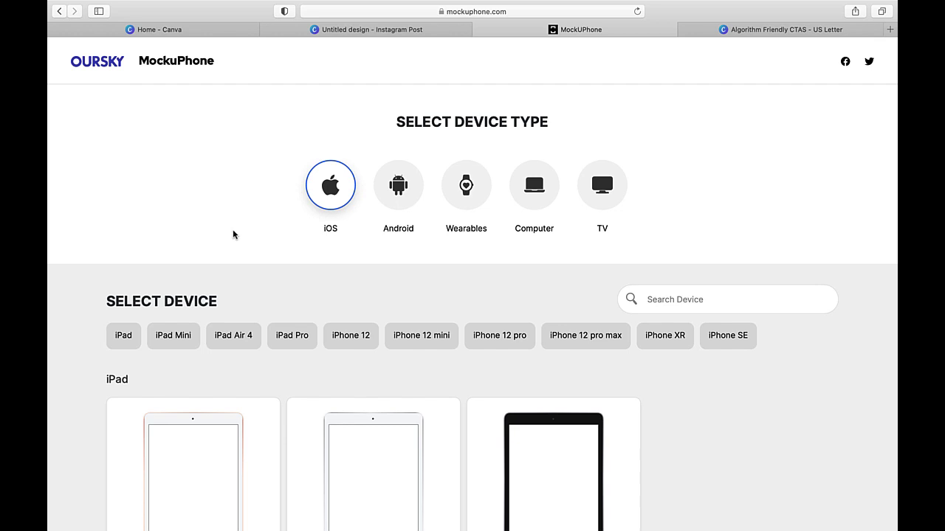
{"action": "scroll", "coordinate": [233, 234], "scroll_direction": "down", "scroll_amount": 2}
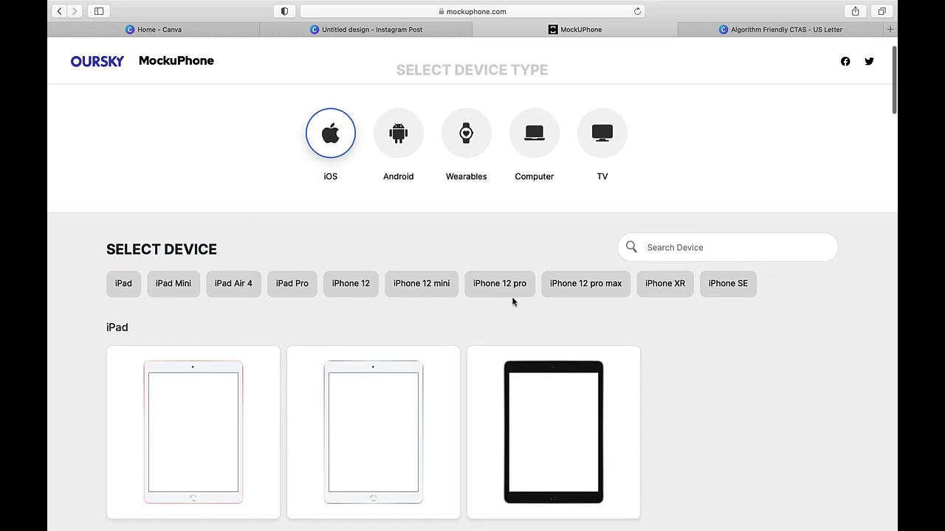
{"action": "scroll", "coordinate": [513, 301], "scroll_direction": "down", "scroll_amount": 10}
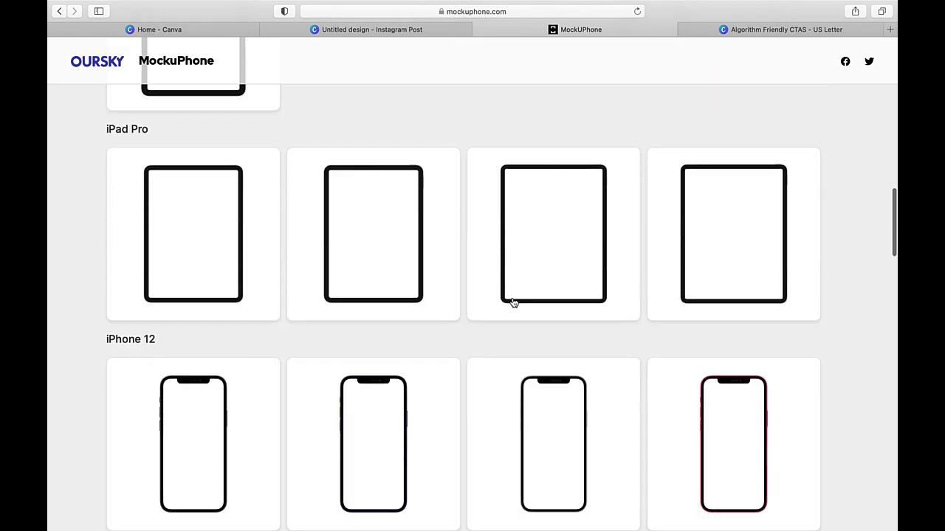
{"action": "scroll", "coordinate": [513, 301], "scroll_direction": "down", "scroll_amount": 12}
{"action": "scroll", "coordinate": [513, 301], "scroll_direction": "up", "scroll_amount": 15}
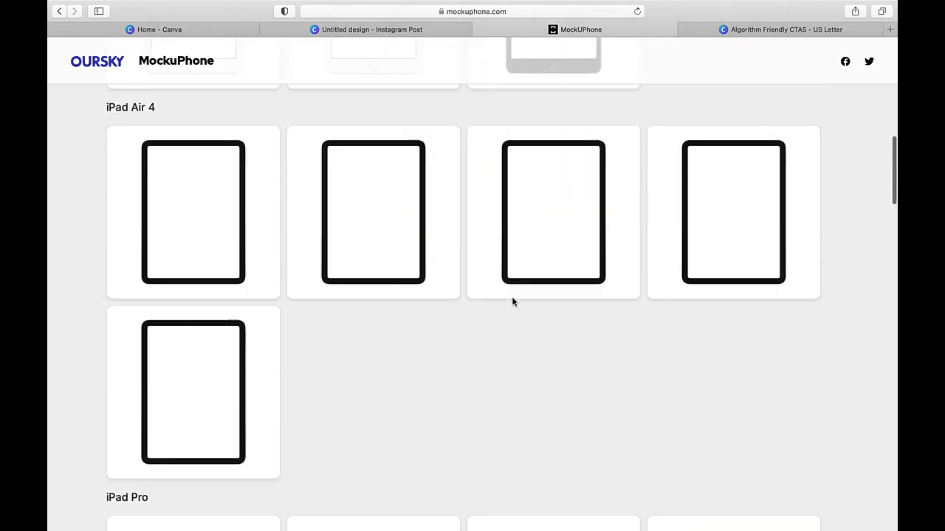
{"action": "scroll", "coordinate": [513, 302], "scroll_direction": "up", "scroll_amount": 8}
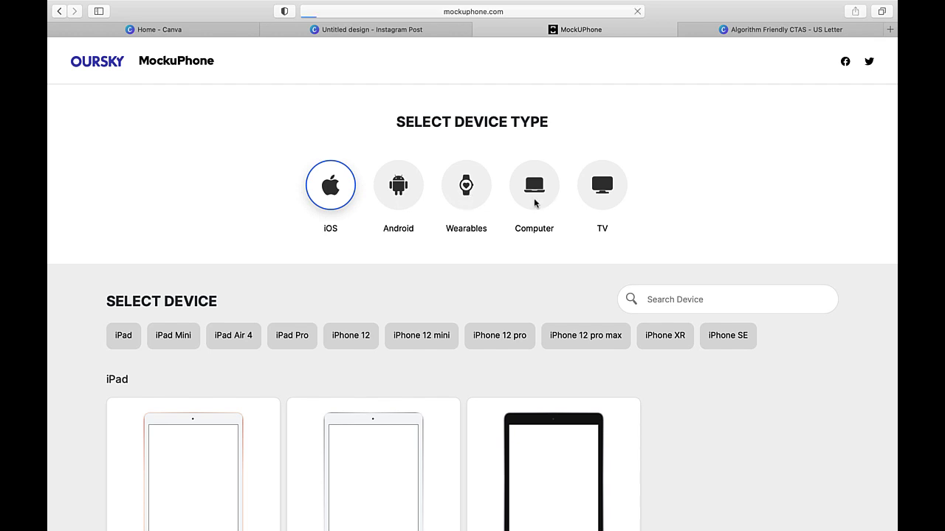
Step: Browse the Computer device mockups
{"action": "left_click", "coordinate": [536, 202]}
{"action": "scroll", "coordinate": [552, 408], "scroll_direction": "down", "scroll_amount": 3}
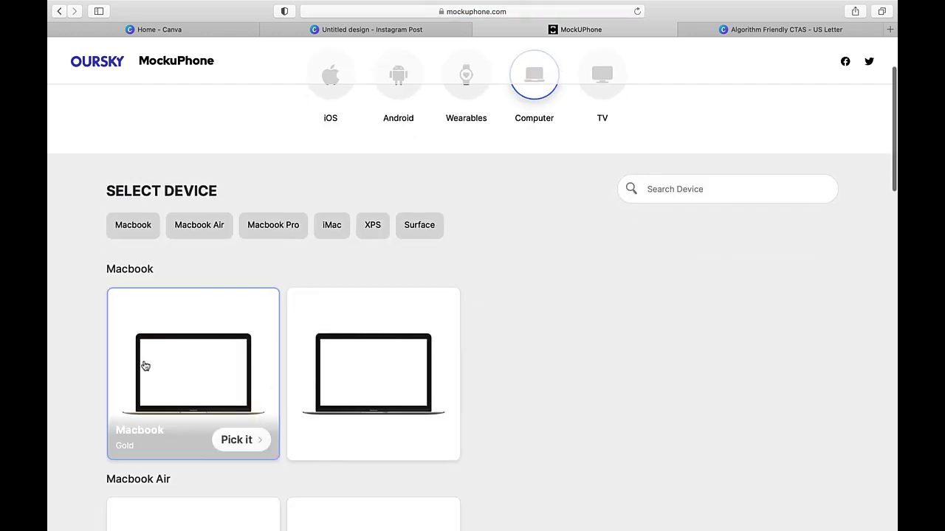
{"action": "scroll", "coordinate": [185, 377], "scroll_direction": "down", "scroll_amount": 6}
{"action": "scroll", "coordinate": [303, 448], "scroll_direction": "down", "scroll_amount": 1}
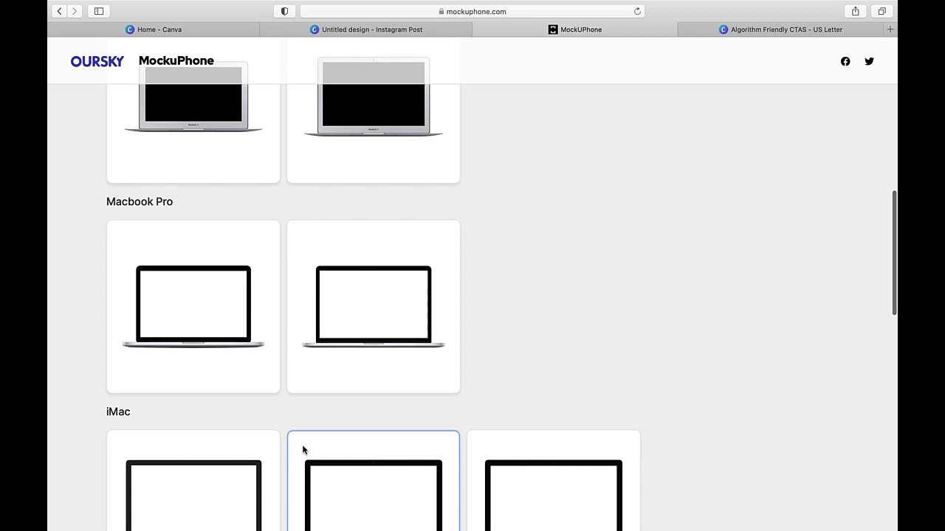
{"action": "scroll", "coordinate": [394, 300], "scroll_direction": "down", "scroll_amount": 3}
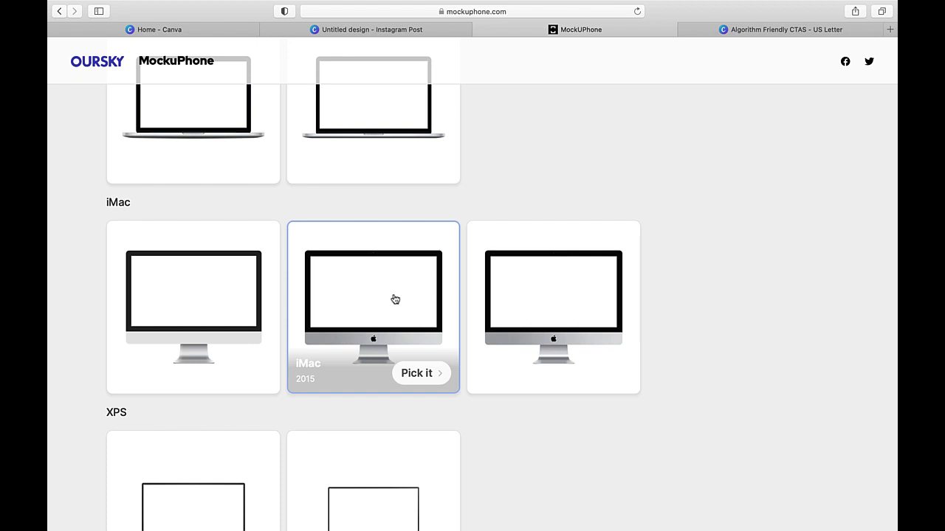
{"action": "scroll", "coordinate": [395, 299], "scroll_direction": "up", "scroll_amount": 1}
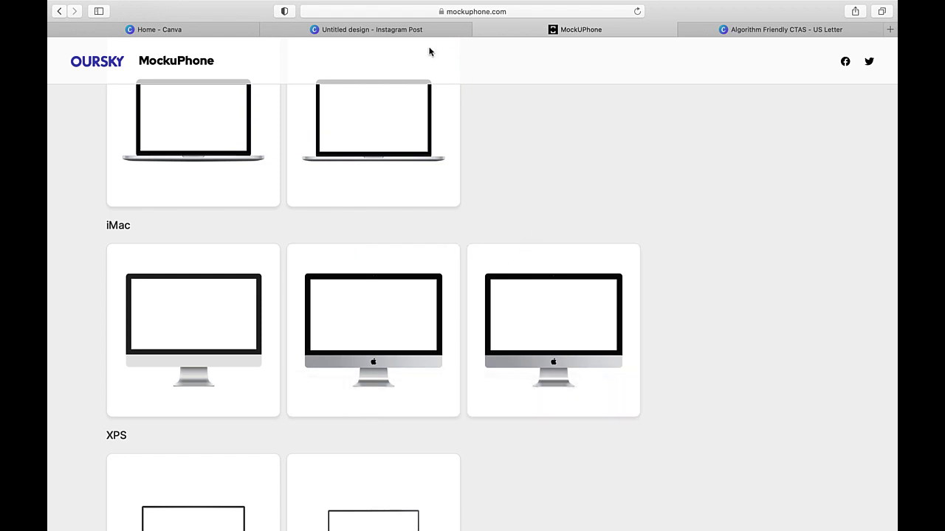
{"action": "mouse_move", "coordinate": [418, 38]}
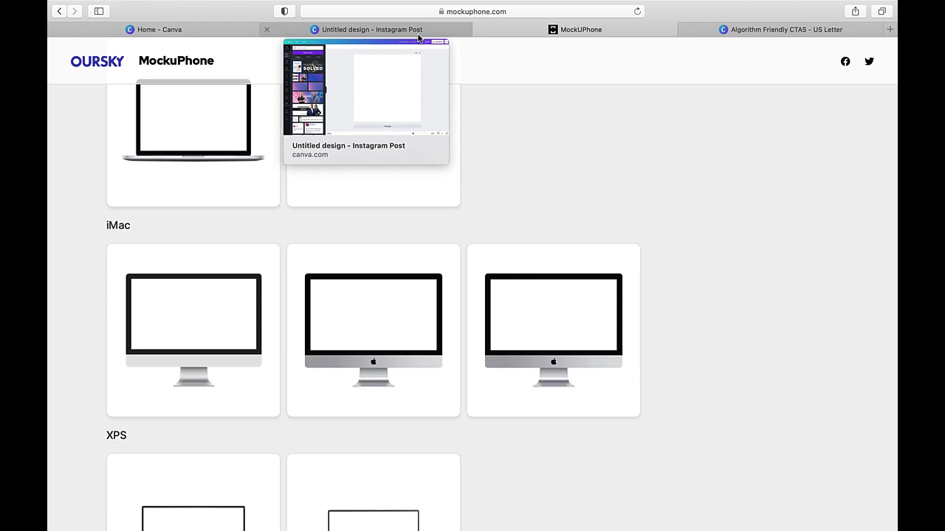
{"action": "scroll", "coordinate": [550, 179], "scroll_direction": "up", "scroll_amount": 10}
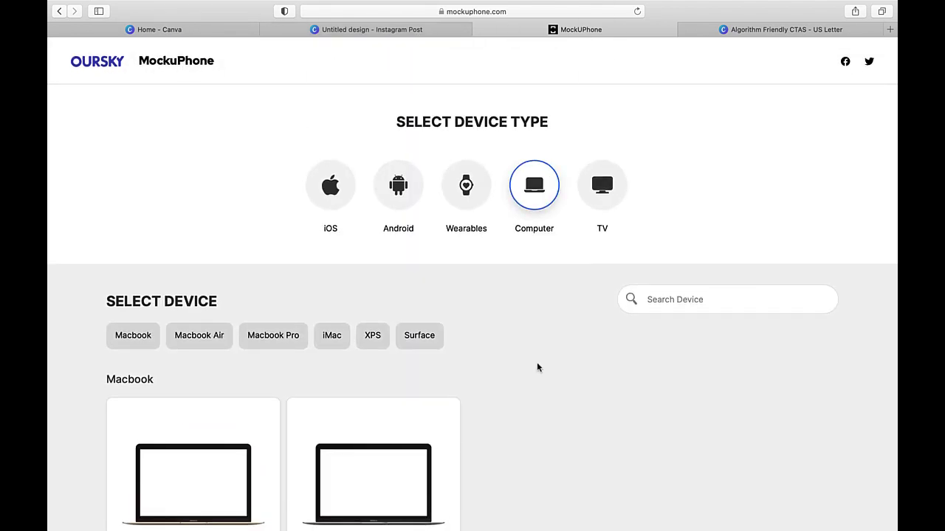
{"action": "scroll", "coordinate": [537, 366], "scroll_direction": "down", "scroll_amount": 3}
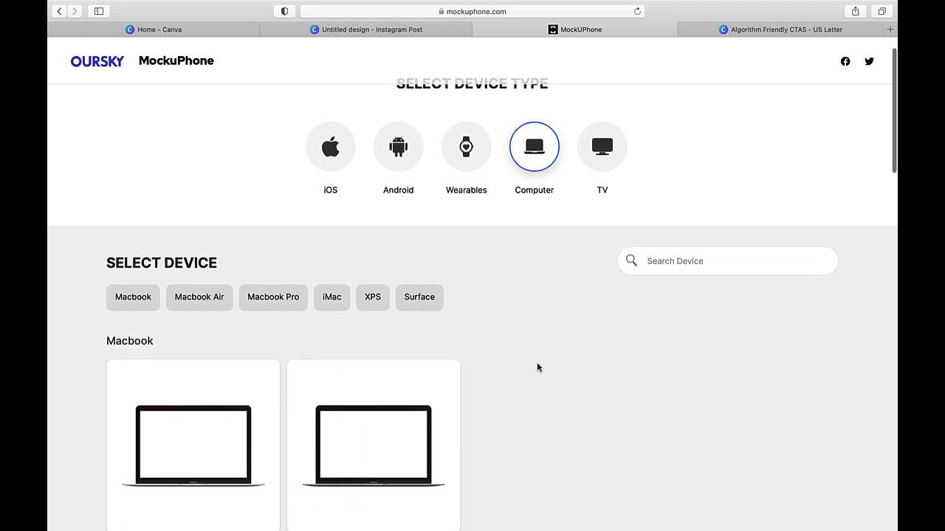
{"action": "scroll", "coordinate": [537, 367], "scroll_direction": "up", "scroll_amount": 2}
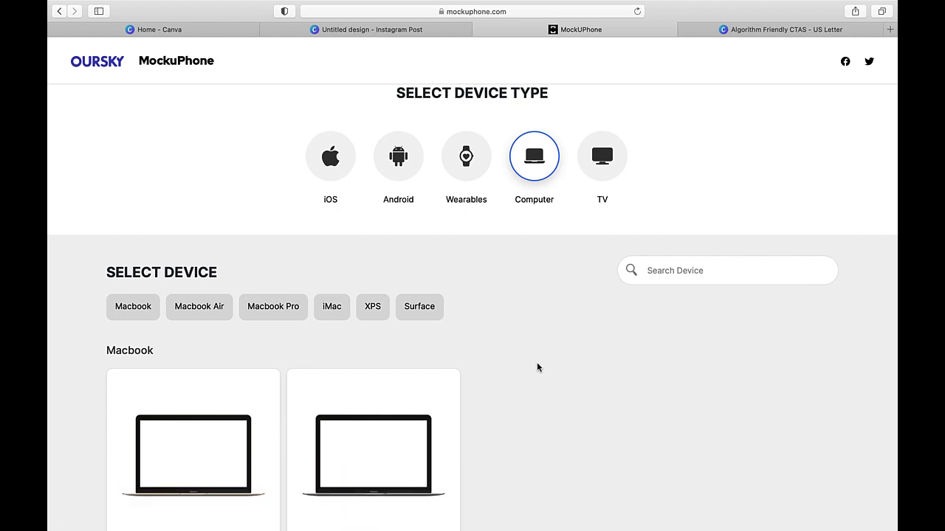
{"action": "scroll", "coordinate": [536, 367], "scroll_direction": "up", "scroll_amount": 1}
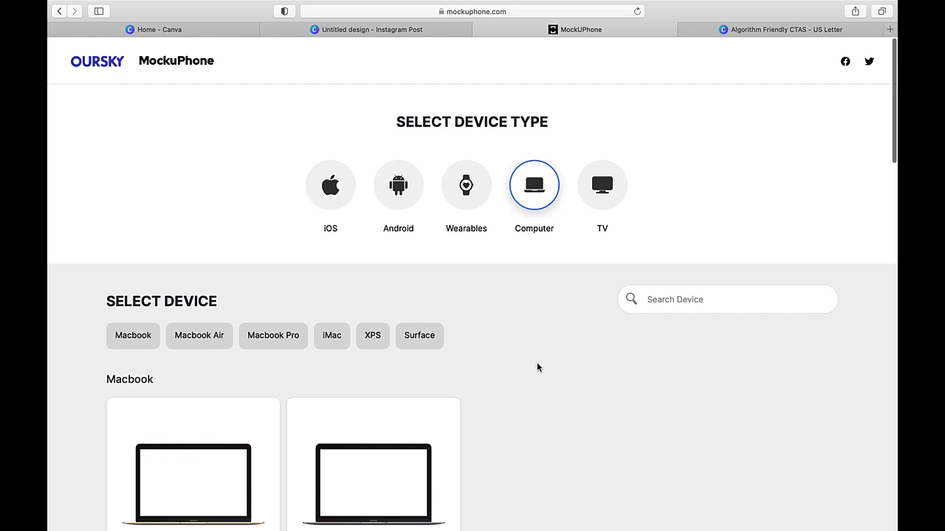
Step: Switch to the iOS catalogue and bring the iPad and iPad Mini models into view
{"action": "left_click", "coordinate": [321, 199]}
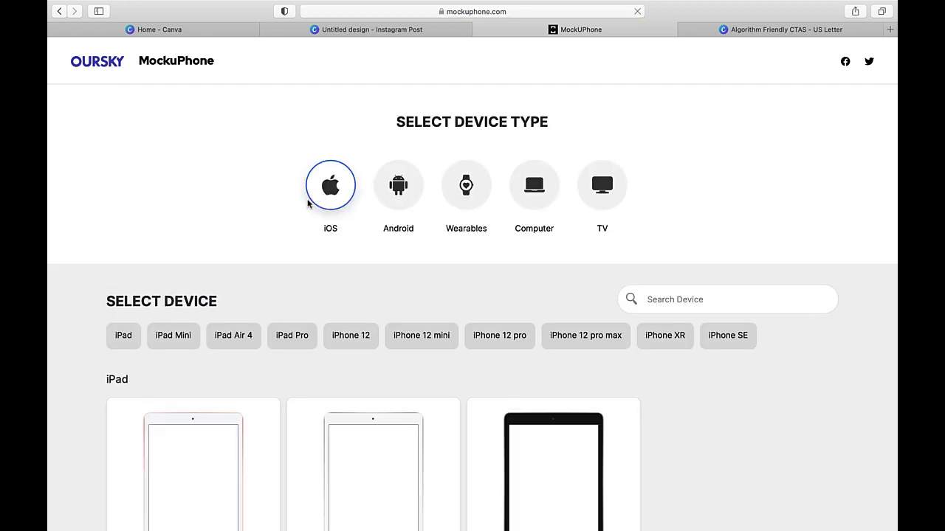
{"action": "scroll", "coordinate": [256, 287], "scroll_direction": "down", "scroll_amount": 5}
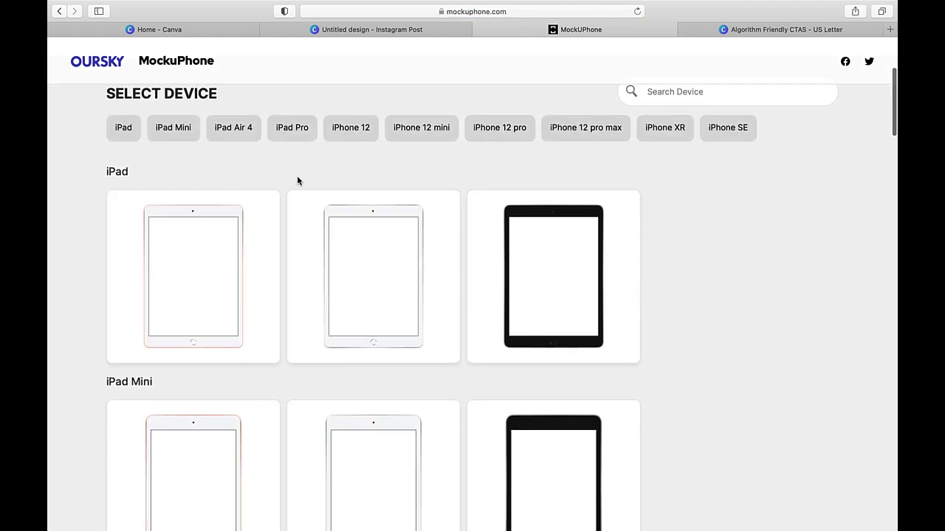
{"action": "mouse_move", "coordinate": [359, 261]}
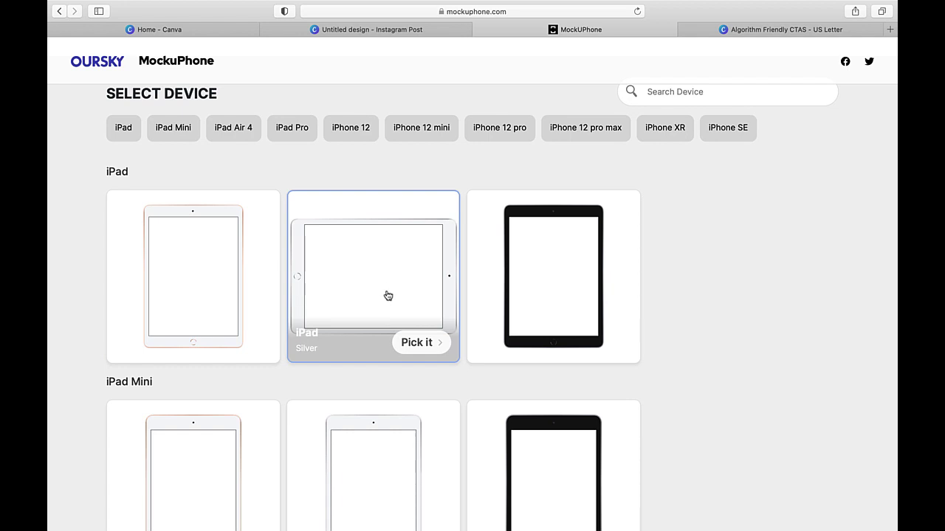
Step: Pick the silver iPad template and upload Algorithm Friendly CTAS-2.png from Downloads
{"action": "left_click", "coordinate": [382, 280]}
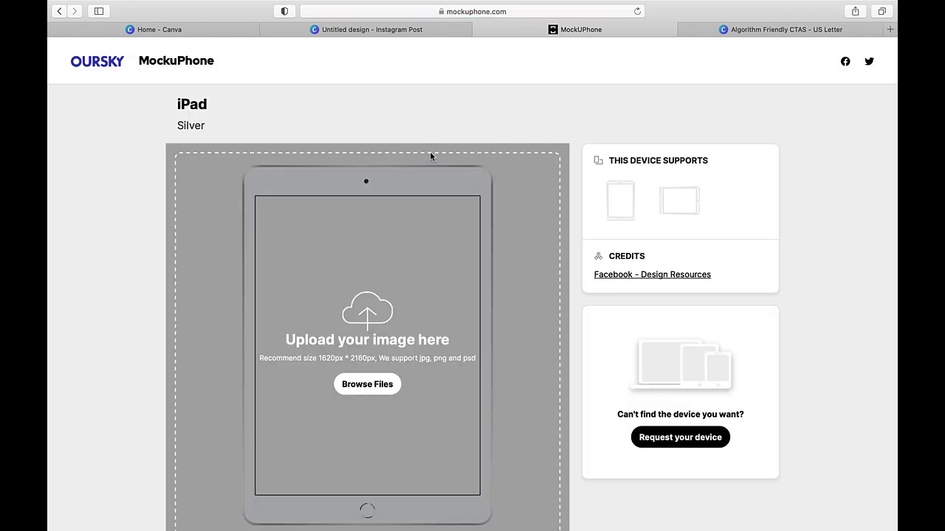
{"action": "scroll", "coordinate": [450, 141], "scroll_direction": "down", "scroll_amount": 2}
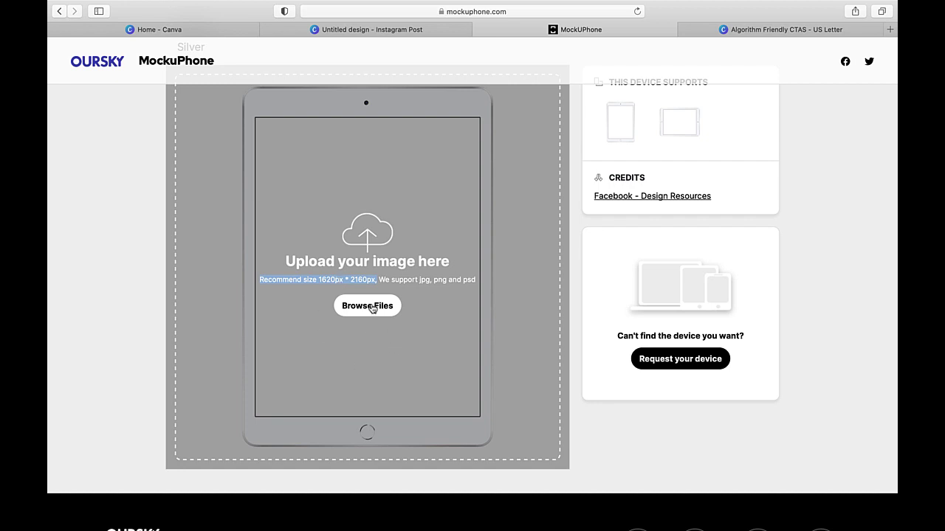
{"action": "left_click", "coordinate": [371, 307]}
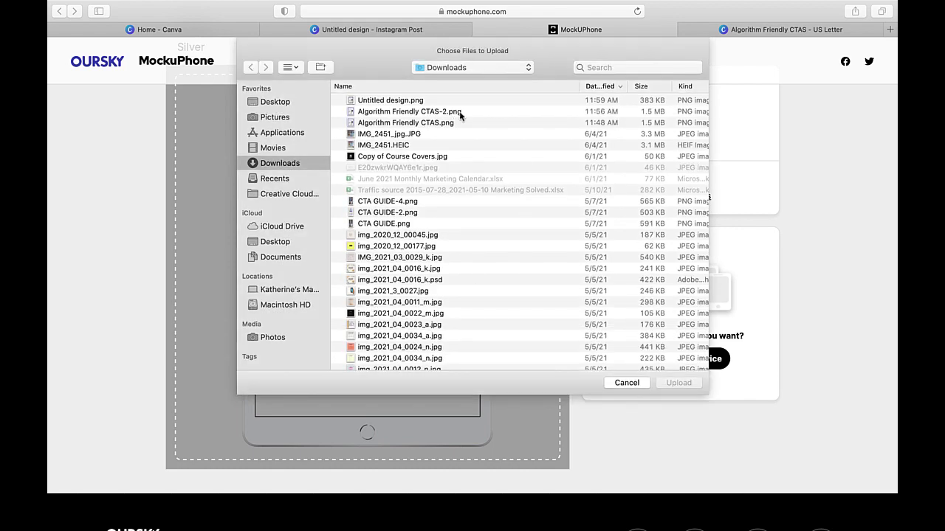
{"action": "double_click", "coordinate": [476, 112]}
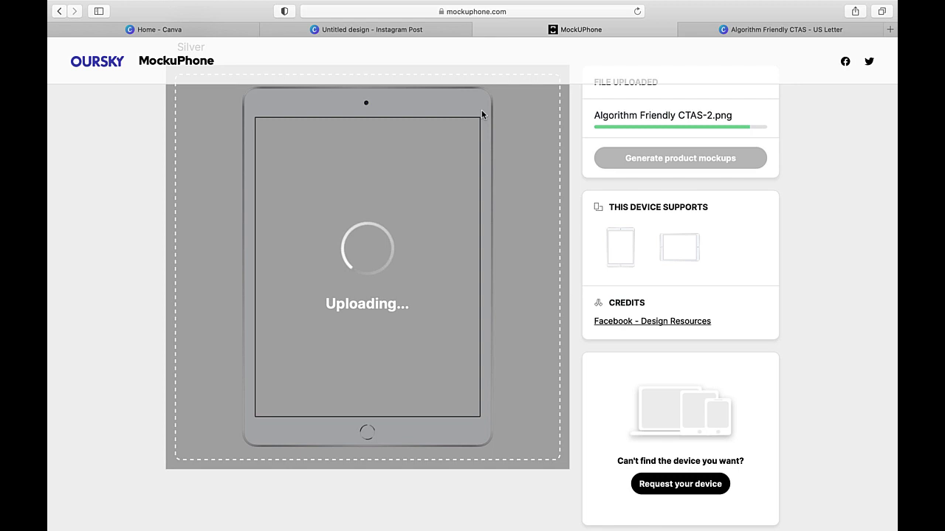
{"action": "scroll", "coordinate": [481, 114], "scroll_direction": "up", "scroll_amount": 2}
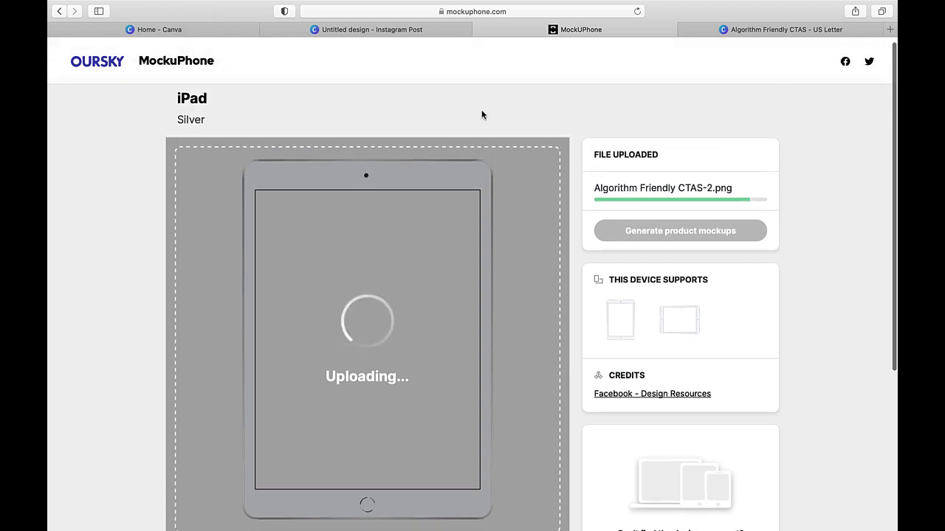
{"action": "scroll", "coordinate": [481, 114], "scroll_direction": "down", "scroll_amount": 2}
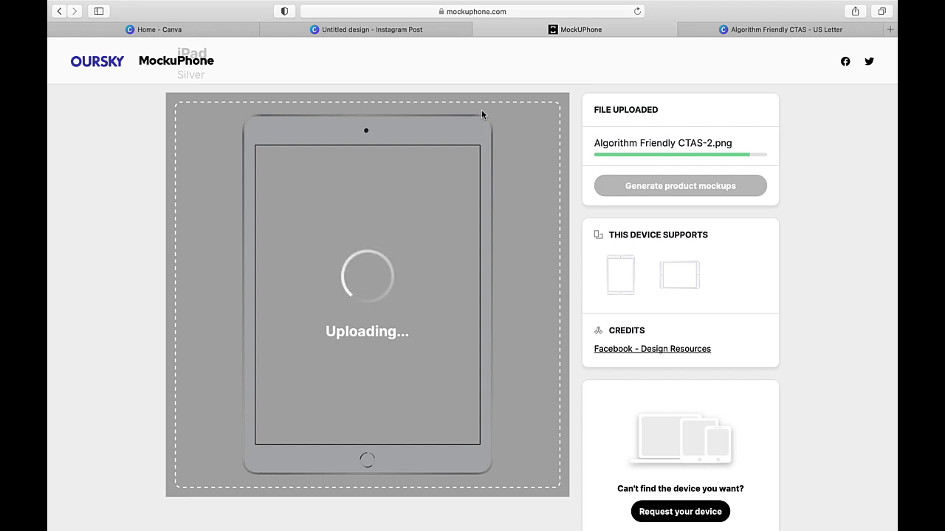
{"action": "scroll", "coordinate": [482, 111], "scroll_direction": "up", "scroll_amount": 2}
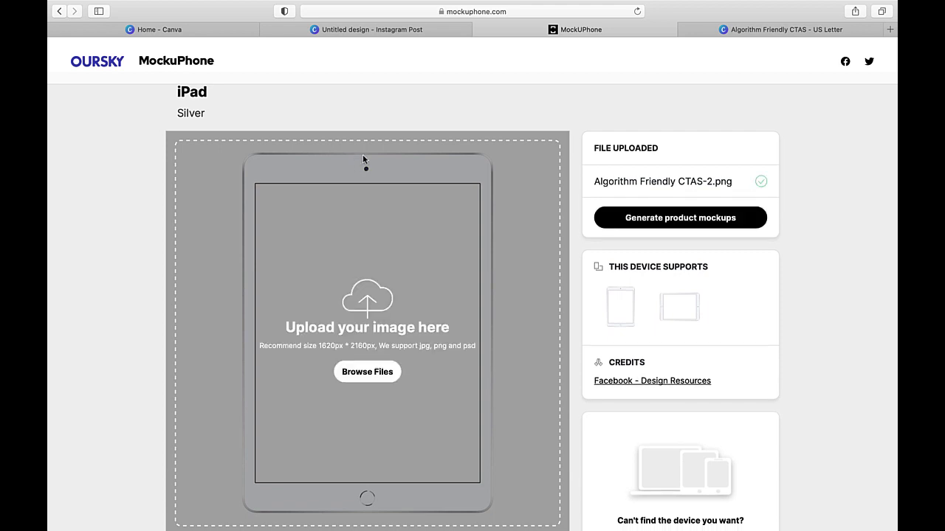
{"action": "scroll", "coordinate": [396, 141], "scroll_direction": "down", "scroll_amount": 2}
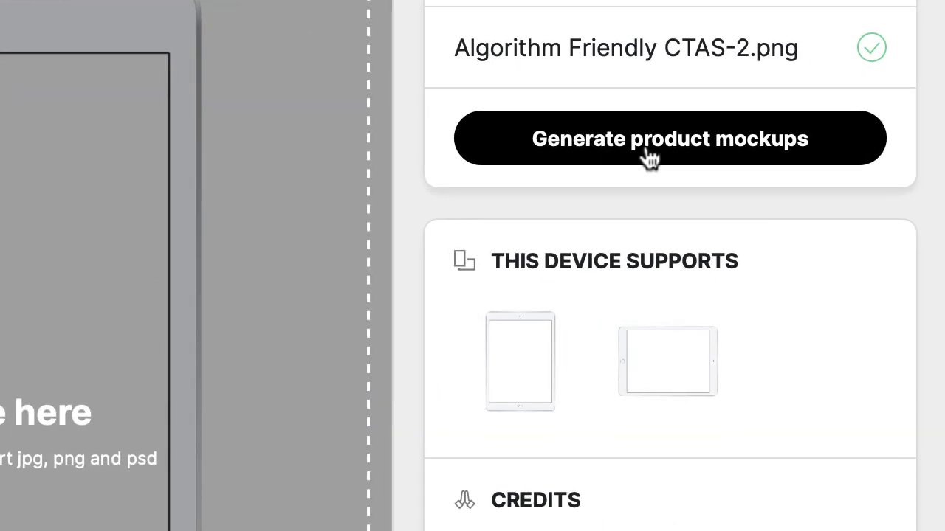
Step: Generate the iPad Silver mockups from the cover, download them, and show Safari's downloads list
{"action": "left_click", "coordinate": [647, 151]}
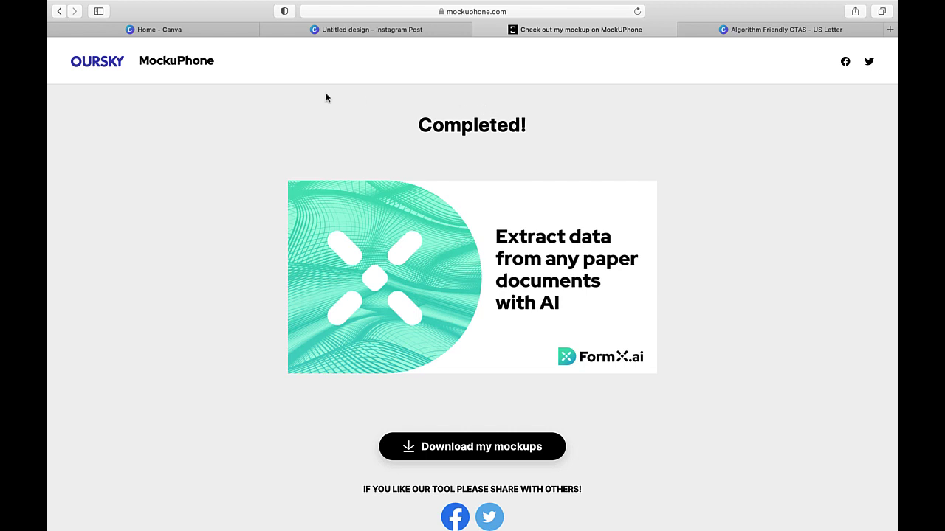
{"action": "left_click", "coordinate": [465, 454]}
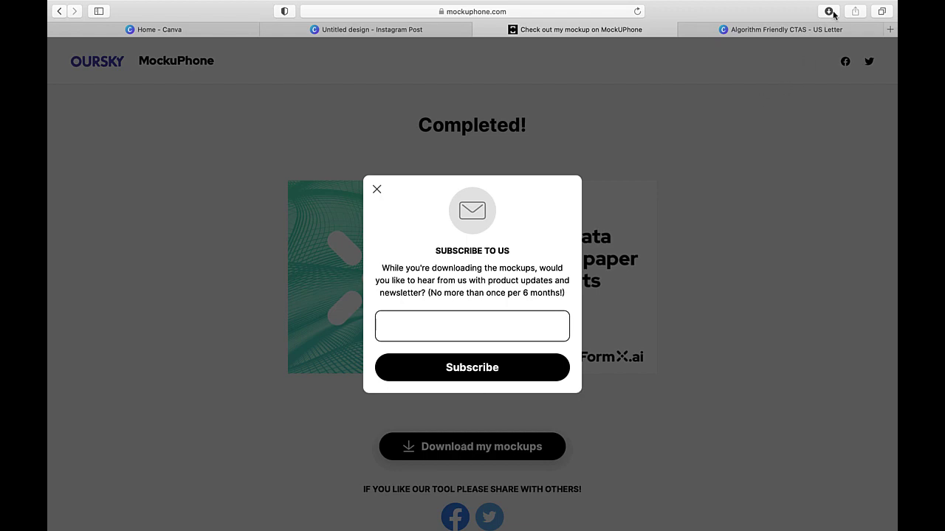
{"action": "left_click", "coordinate": [830, 13]}
Step: Open the portrait iPad mockup PNG in Preview, move it aside, and close the Finder folder
{"action": "double_click", "coordinate": [790, 64]}
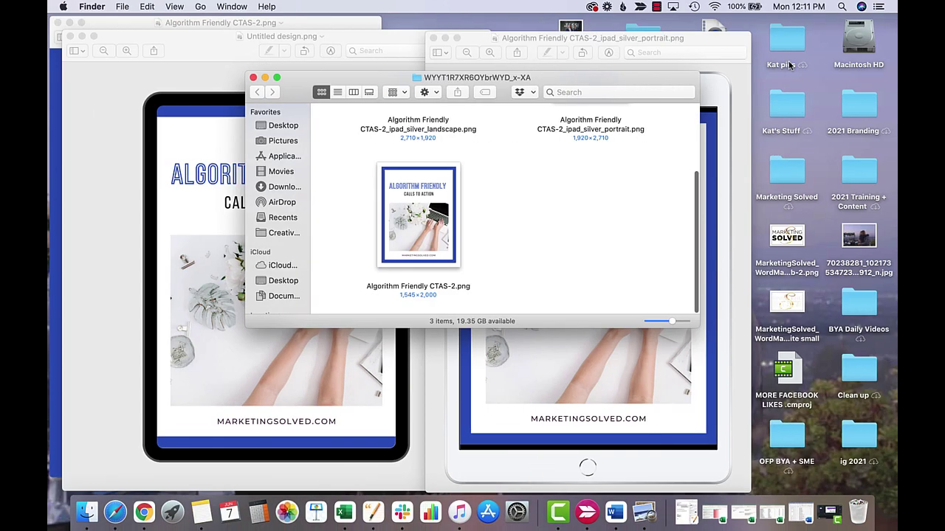
{"action": "scroll", "coordinate": [383, 227], "scroll_direction": "up", "scroll_amount": 3}
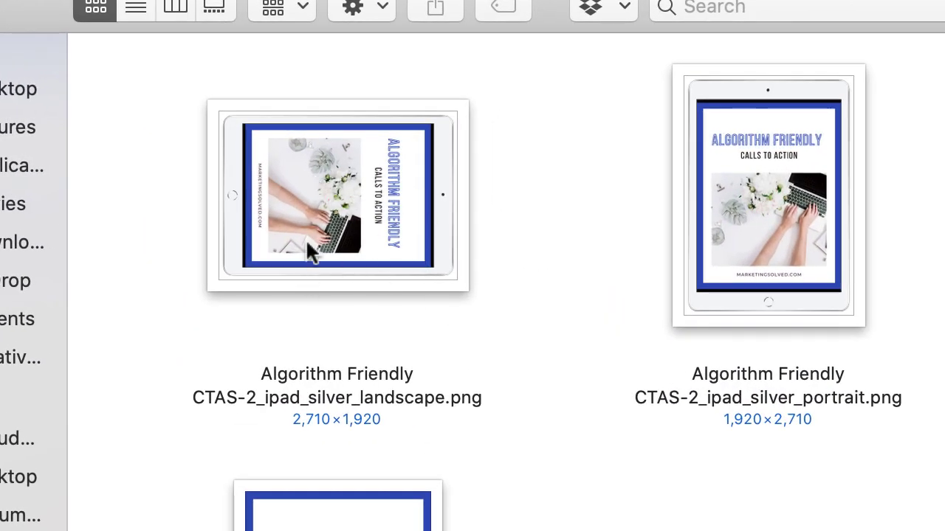
{"action": "left_click", "coordinate": [767, 149]}
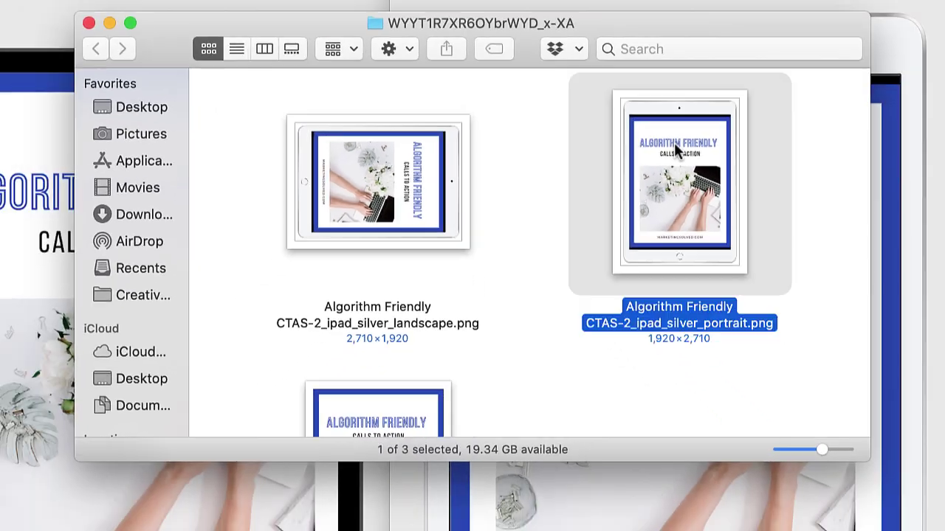
{"action": "double_click", "coordinate": [678, 150]}
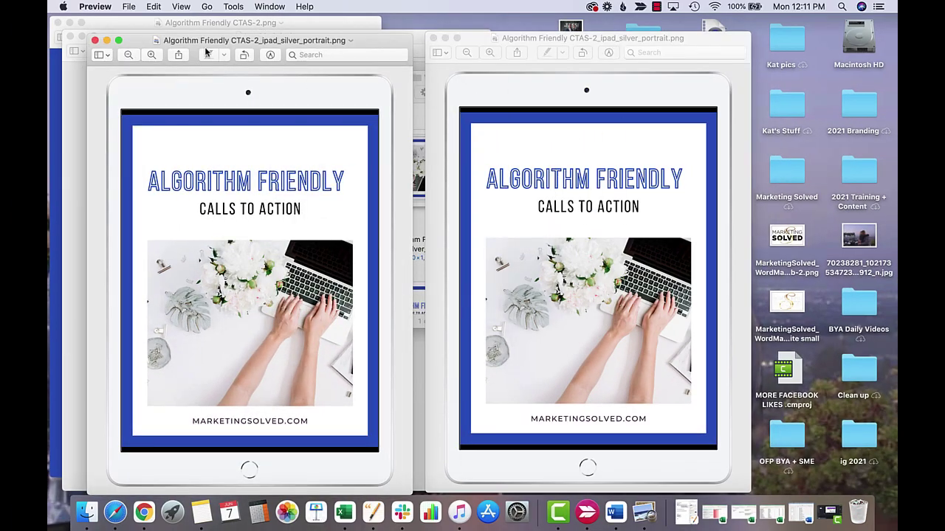
{"action": "left_click_drag", "start_coordinate": [158, 43], "coordinate": [491, 39]}
{"action": "left_click", "coordinate": [253, 78]}
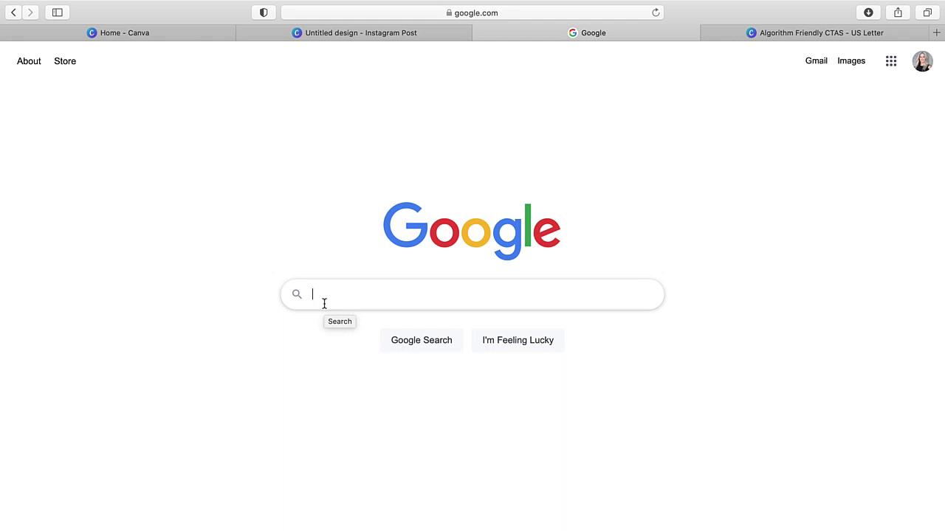
Step: Search Google for smartmockups.com to reach the Smartmockups site
{"action": "left_click", "coordinate": [324, 304]}
{"action": "type", "text": "smartmok"}
{"action": "key", "text": "BackSpace"}
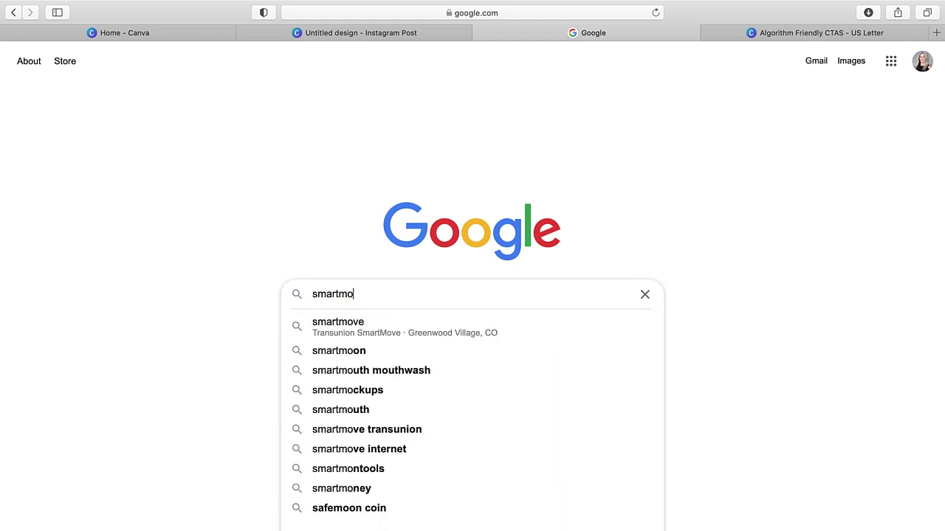
{"action": "type", "text": "ckups.com"}
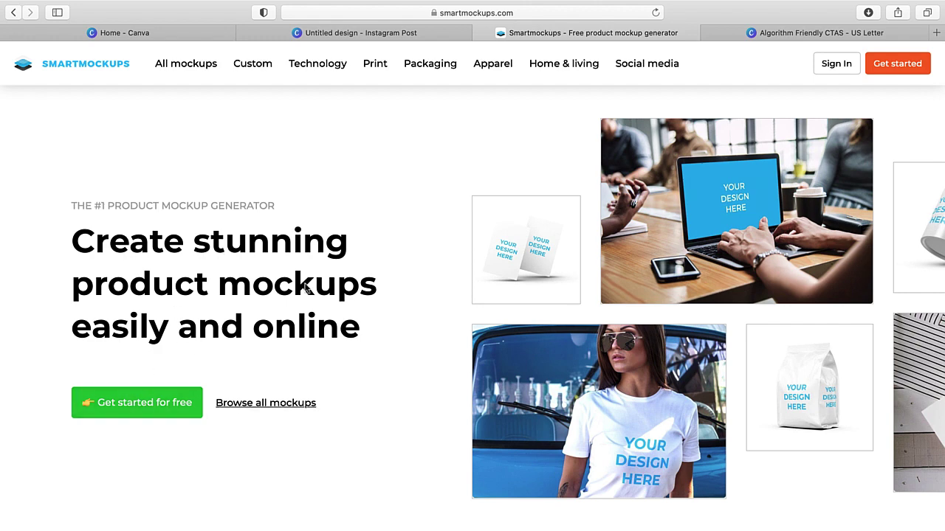
Step: Scroll through the Smartmockups smartphone mockup grid, noting the Locked premium designs
{"action": "scroll", "coordinate": [305, 288], "scroll_direction": "down", "scroll_amount": 2}
{"action": "scroll", "coordinate": [305, 287], "scroll_direction": "up", "scroll_amount": 2}
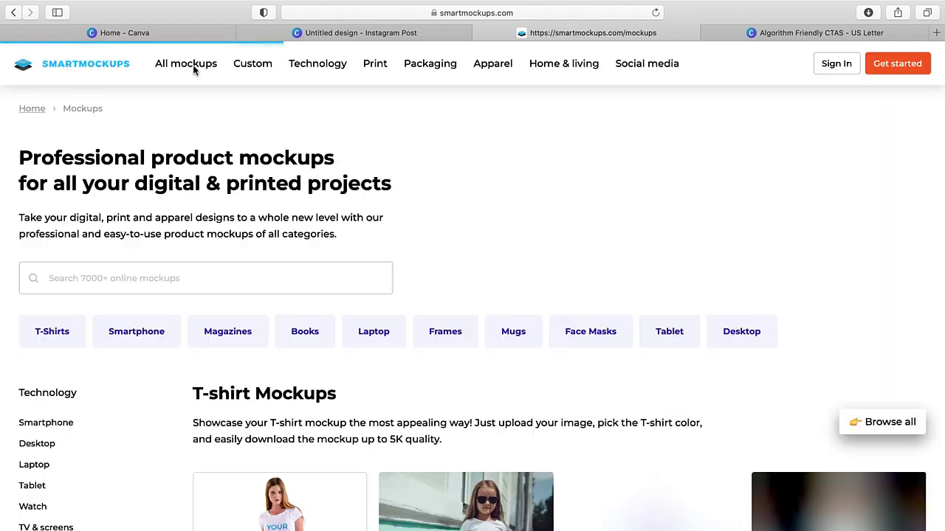
{"action": "scroll", "coordinate": [463, 218], "scroll_direction": "down", "scroll_amount": 1}
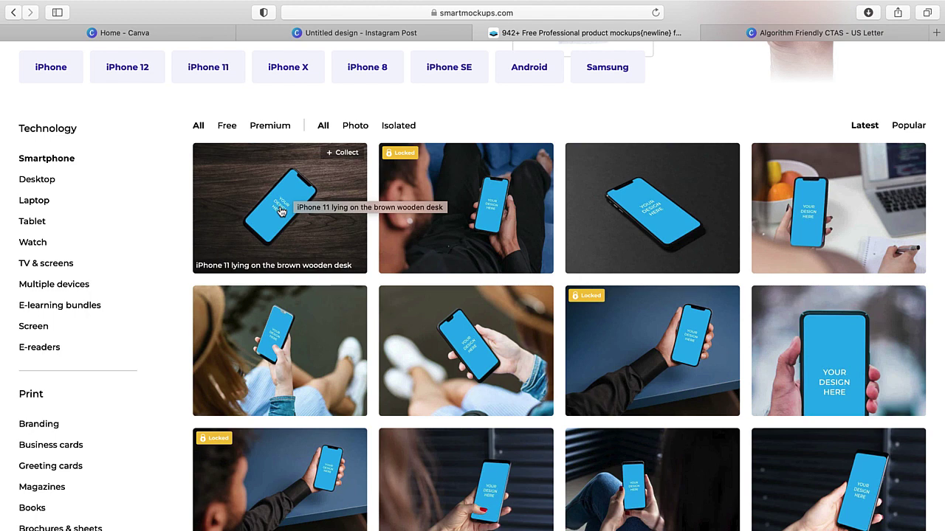
{"action": "scroll", "coordinate": [281, 212], "scroll_direction": "down", "scroll_amount": 2}
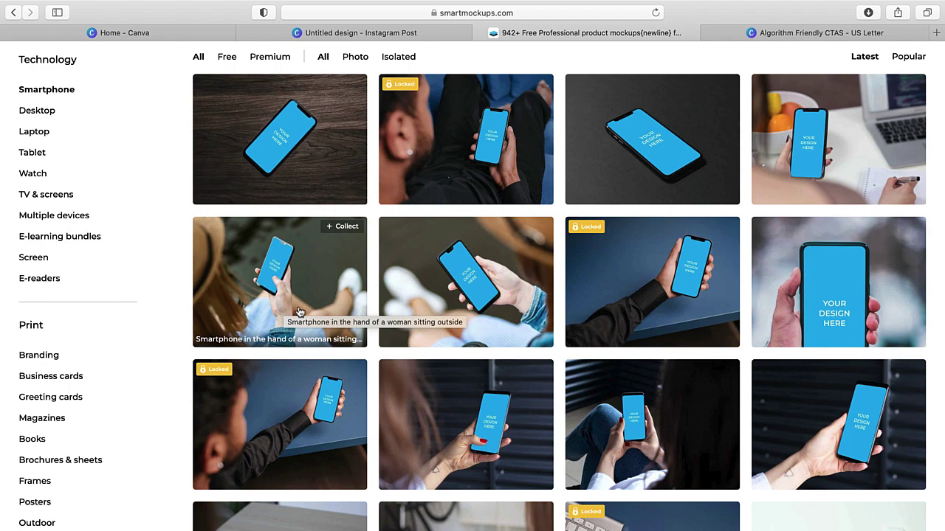
{"action": "scroll", "coordinate": [298, 312], "scroll_direction": "down", "scroll_amount": 4}
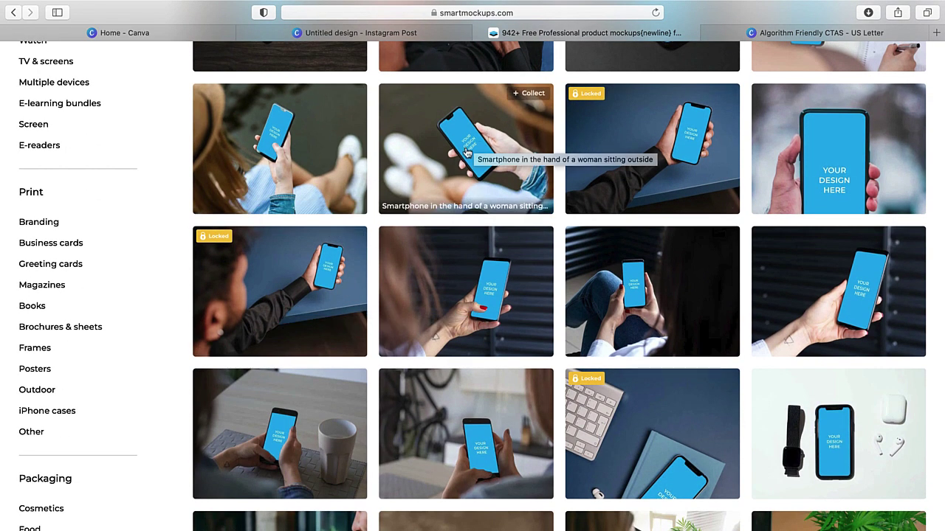
{"action": "scroll", "coordinate": [455, 162], "scroll_direction": "up", "scroll_amount": 7}
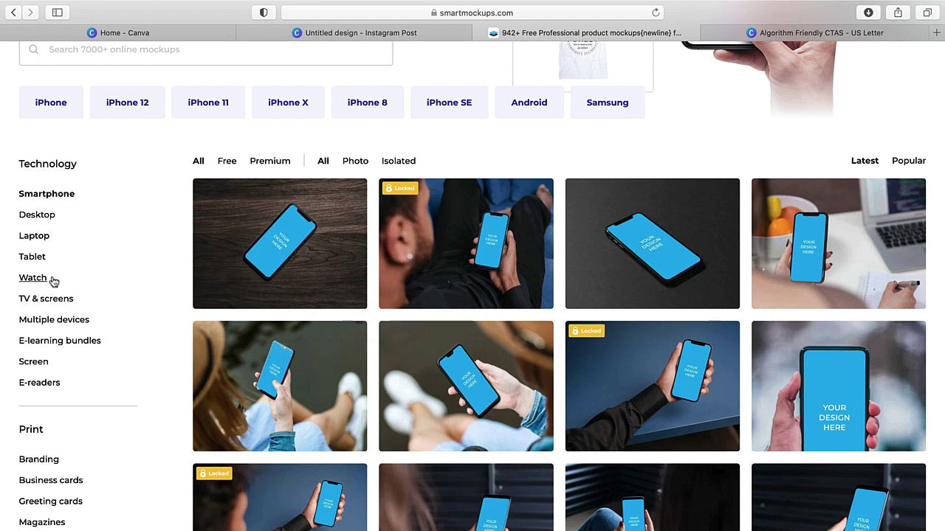
Step: Browse the free E-learning bundles mockups, then the Multiple devices mockups
{"action": "left_click", "coordinate": [59, 344]}
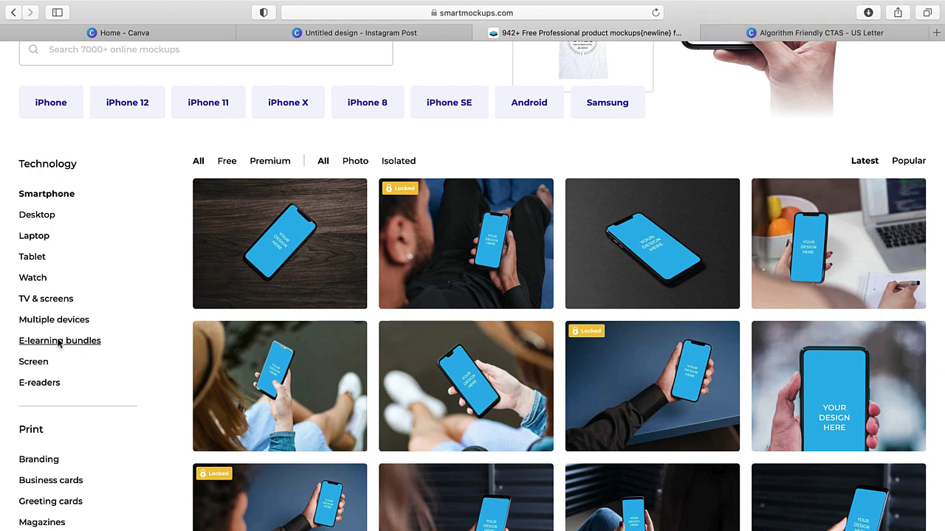
{"action": "scroll", "coordinate": [415, 409], "scroll_direction": "down", "scroll_amount": 3}
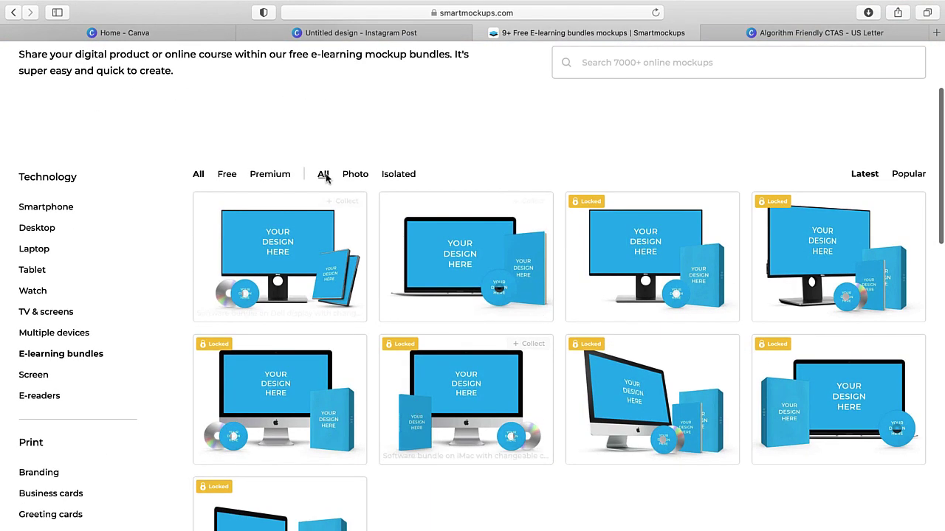
{"action": "left_click", "coordinate": [227, 176]}
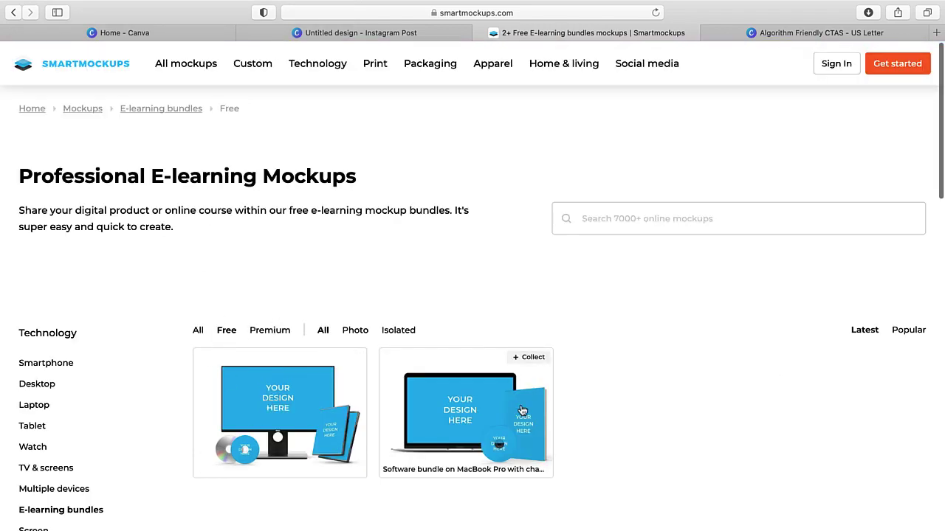
{"action": "scroll", "coordinate": [522, 411], "scroll_direction": "down", "scroll_amount": 3}
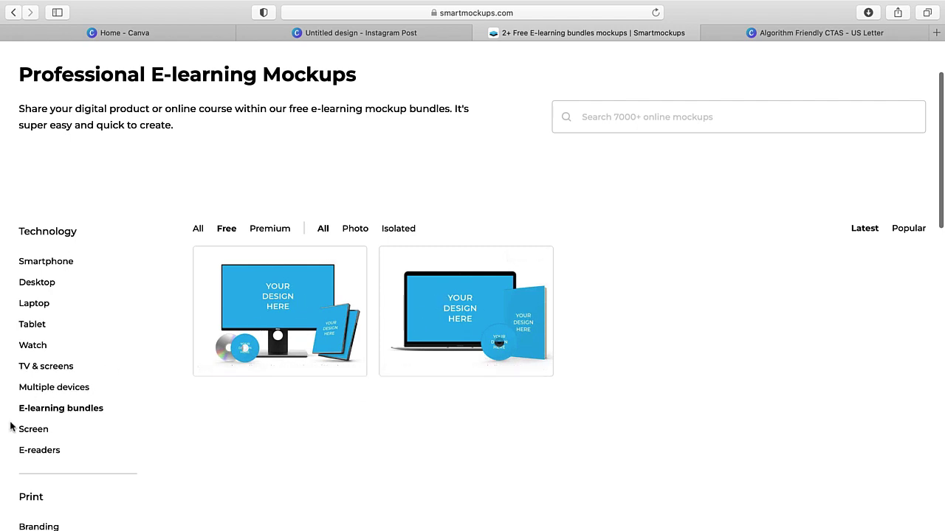
{"action": "left_click", "coordinate": [46, 389]}
{"action": "scroll", "coordinate": [165, 443], "scroll_direction": "down", "scroll_amount": 5}
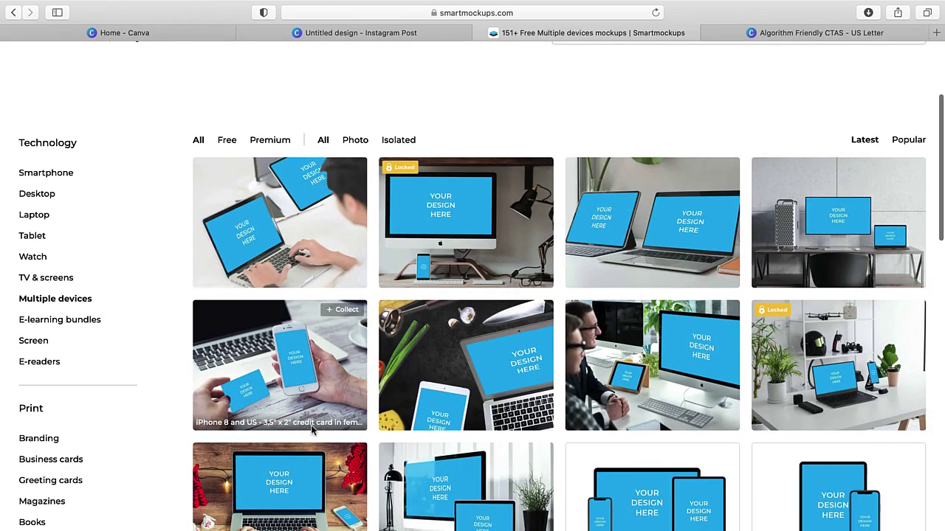
{"action": "scroll", "coordinate": [312, 431], "scroll_direction": "down", "scroll_amount": 1}
{"action": "scroll", "coordinate": [312, 432], "scroll_direction": "down", "scroll_amount": 3}
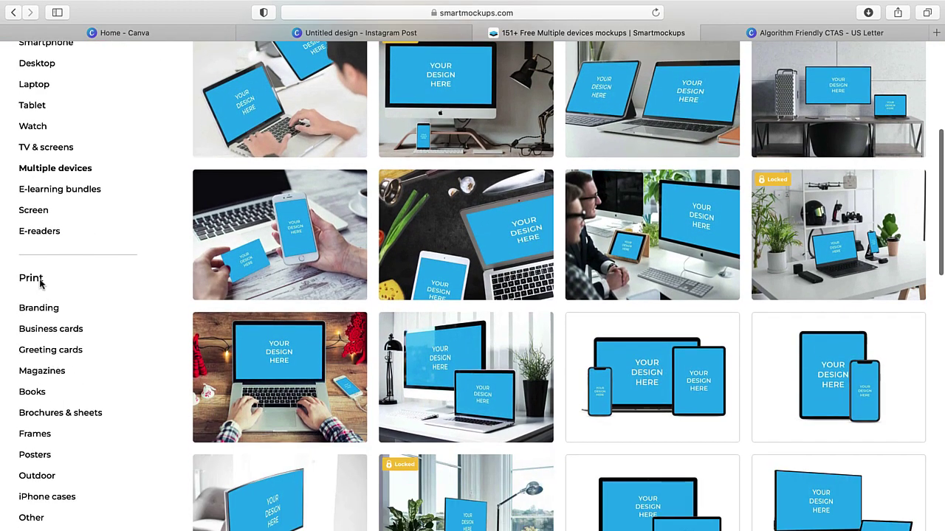
Step: Browse the Magazines mockup collection
{"action": "left_click", "coordinate": [41, 371]}
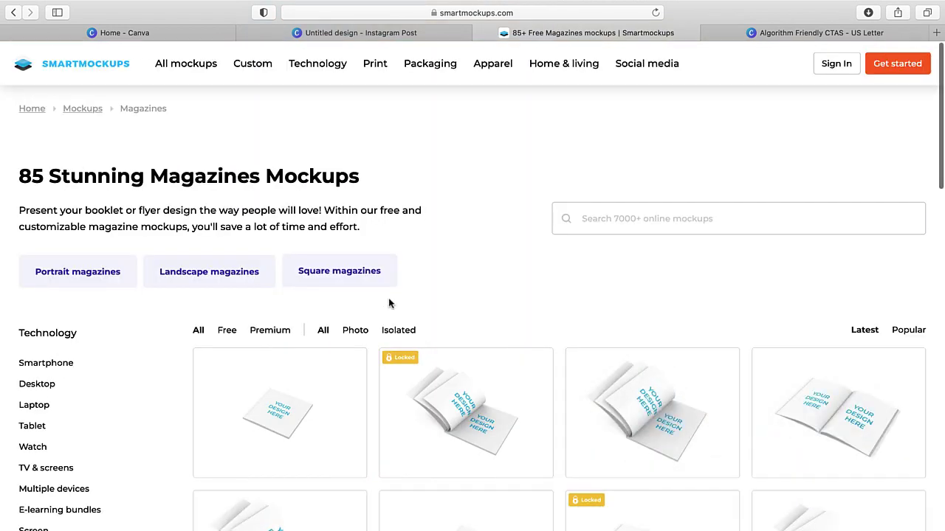
{"action": "scroll", "coordinate": [389, 310], "scroll_direction": "down", "scroll_amount": 5}
{"action": "scroll", "coordinate": [82, 454], "scroll_direction": "down", "scroll_amount": 2}
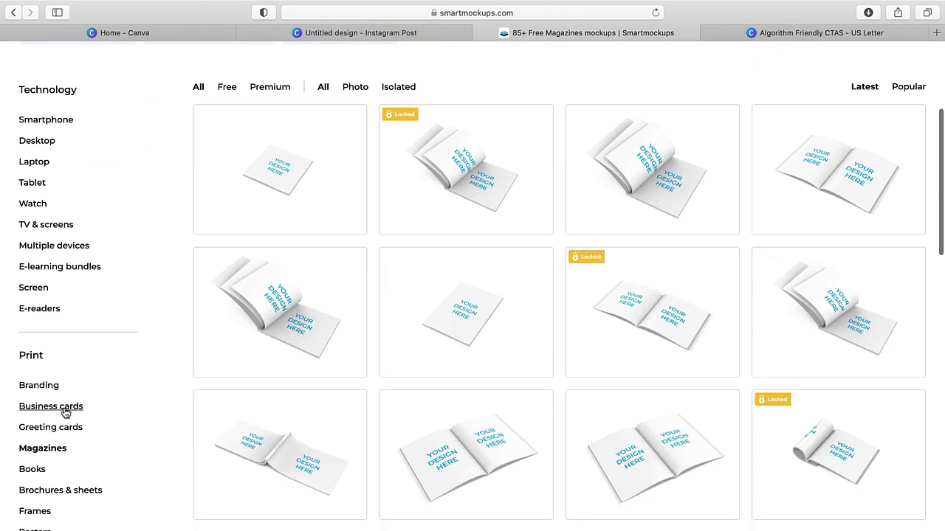
{"action": "scroll", "coordinate": [65, 413], "scroll_direction": "down", "scroll_amount": 3}
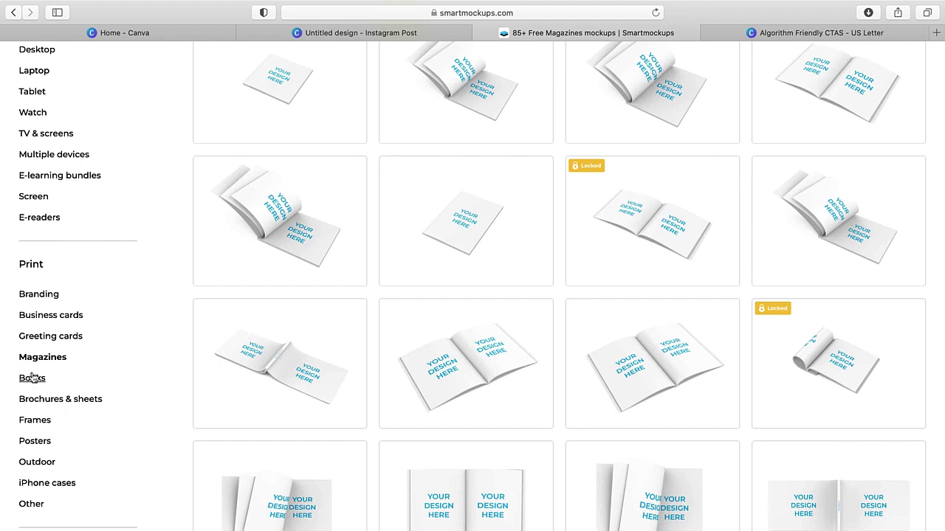
{"action": "scroll", "coordinate": [38, 362], "scroll_direction": "down", "scroll_amount": 2}
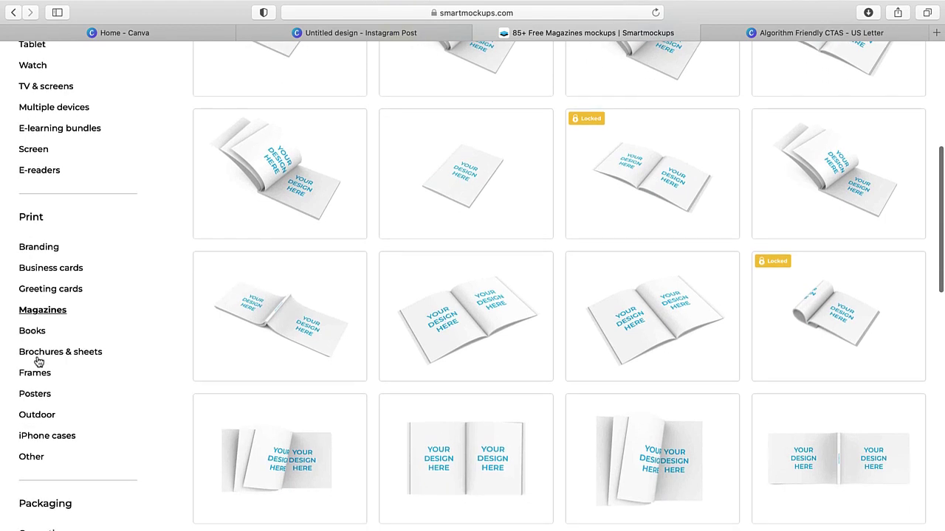
{"action": "scroll", "coordinate": [82, 367], "scroll_direction": "down", "scroll_amount": 5}
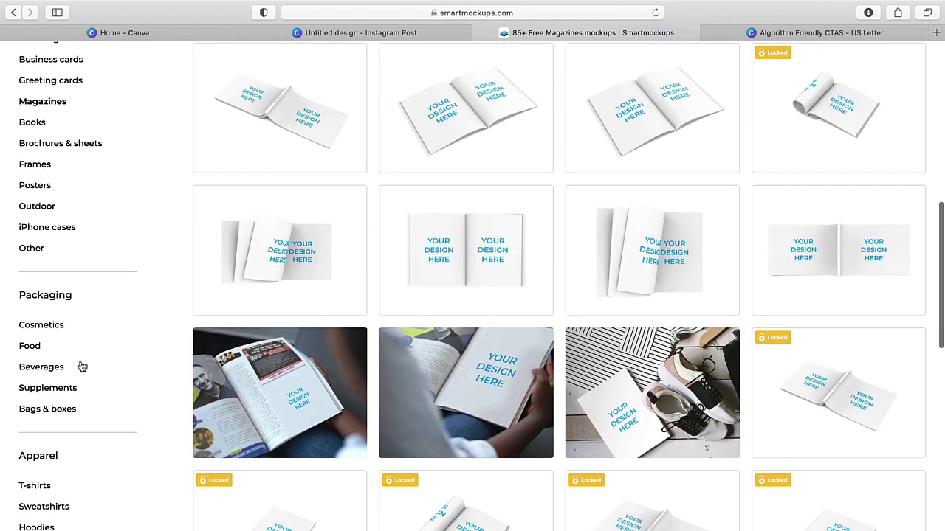
{"action": "scroll", "coordinate": [40, 334], "scroll_direction": "down", "scroll_amount": 1}
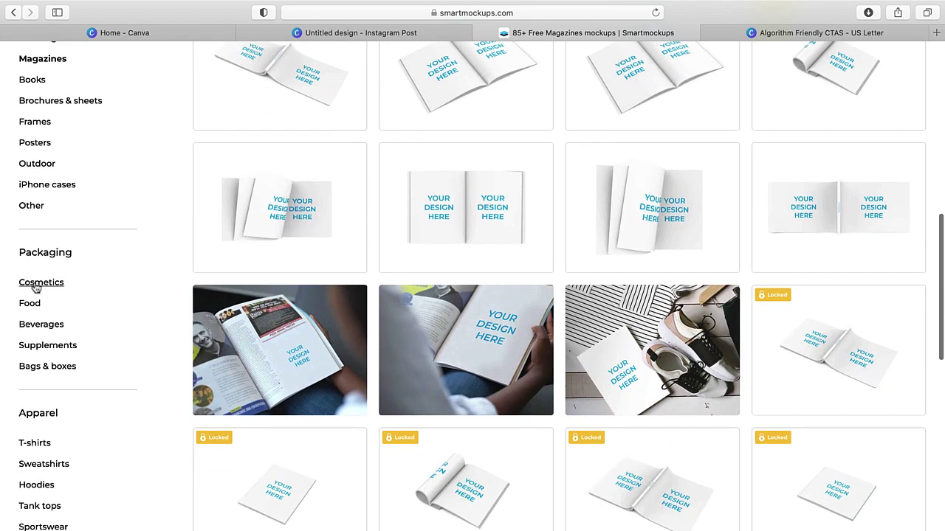
Step: Browse the Bags & boxes packaging mockups
{"action": "left_click", "coordinate": [51, 369]}
{"action": "scroll", "coordinate": [569, 296], "scroll_direction": "down", "scroll_amount": 3}
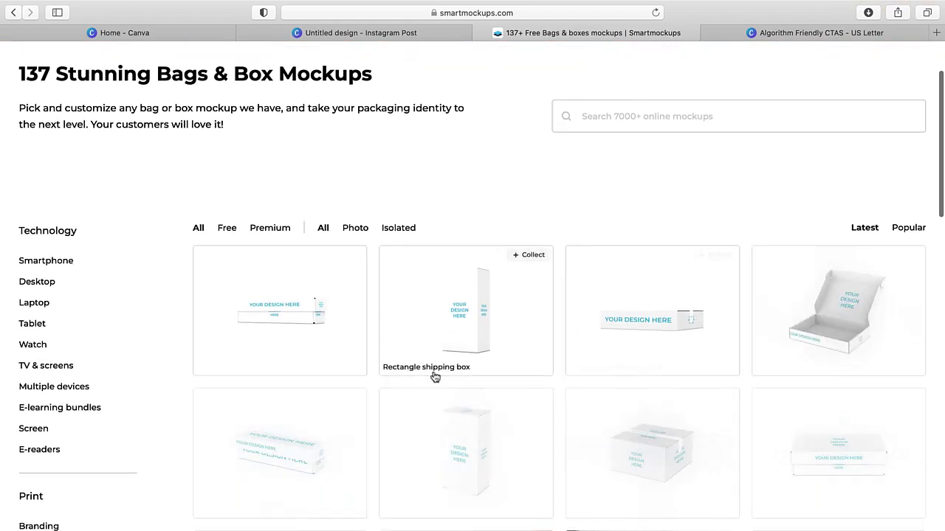
{"action": "scroll", "coordinate": [470, 323], "scroll_direction": "down", "scroll_amount": 3}
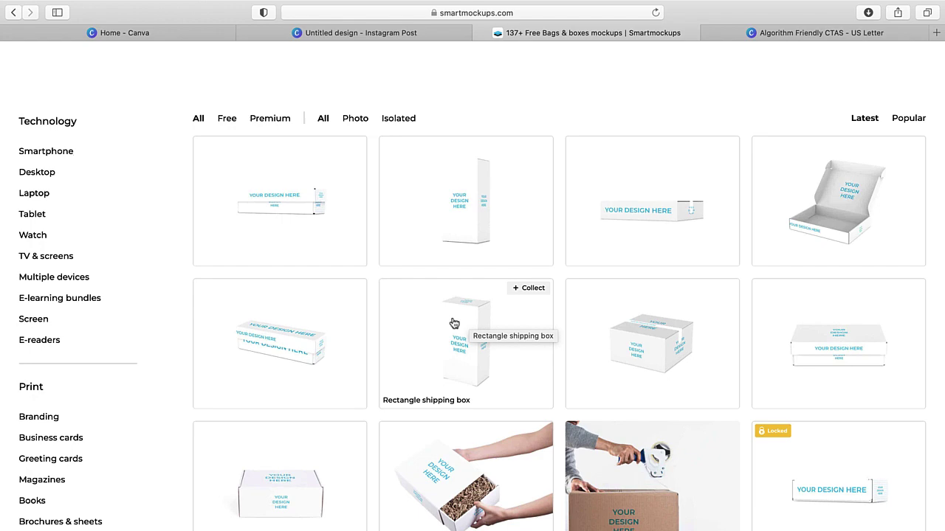
{"action": "scroll", "coordinate": [73, 445], "scroll_direction": "down", "scroll_amount": 5}
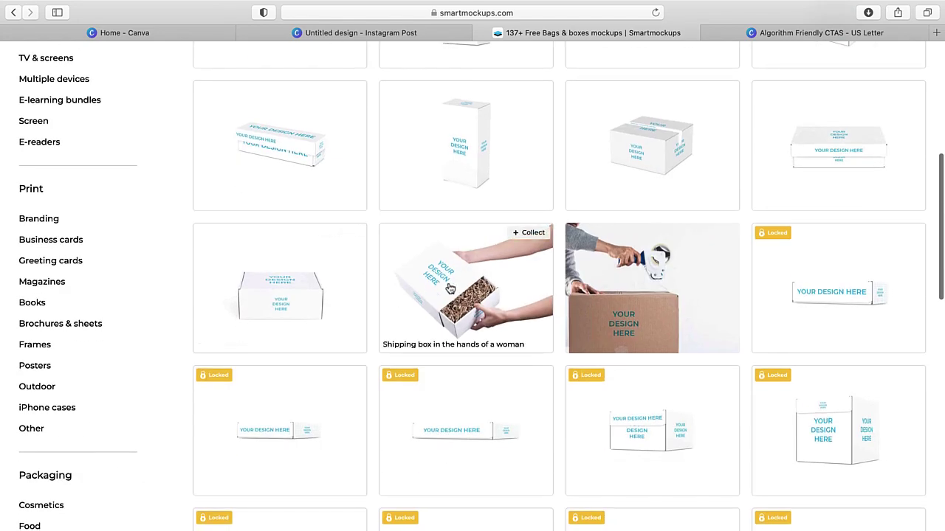
{"action": "scroll", "coordinate": [80, 359], "scroll_direction": "down", "scroll_amount": 6}
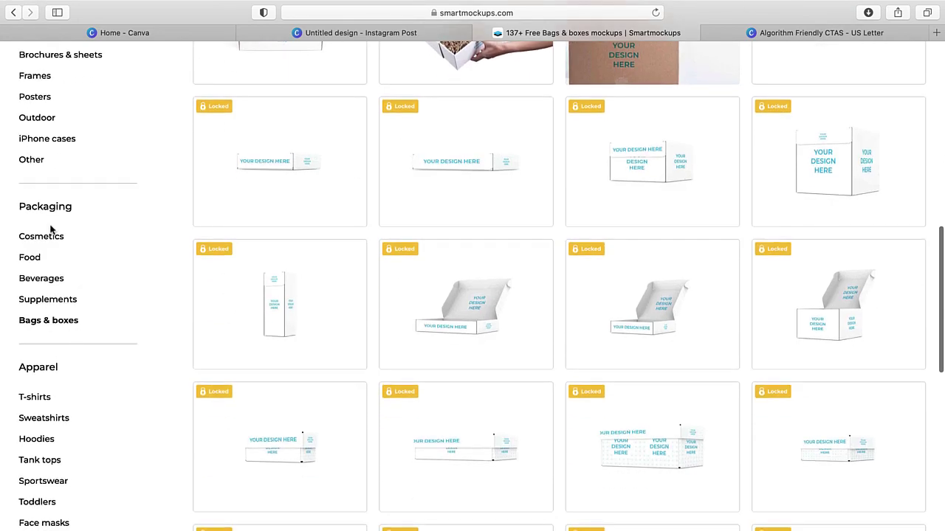
{"action": "scroll", "coordinate": [46, 237], "scroll_direction": "down", "scroll_amount": 3}
Step: Browse the T-shirt mockups collection
{"action": "left_click", "coordinate": [34, 267]}
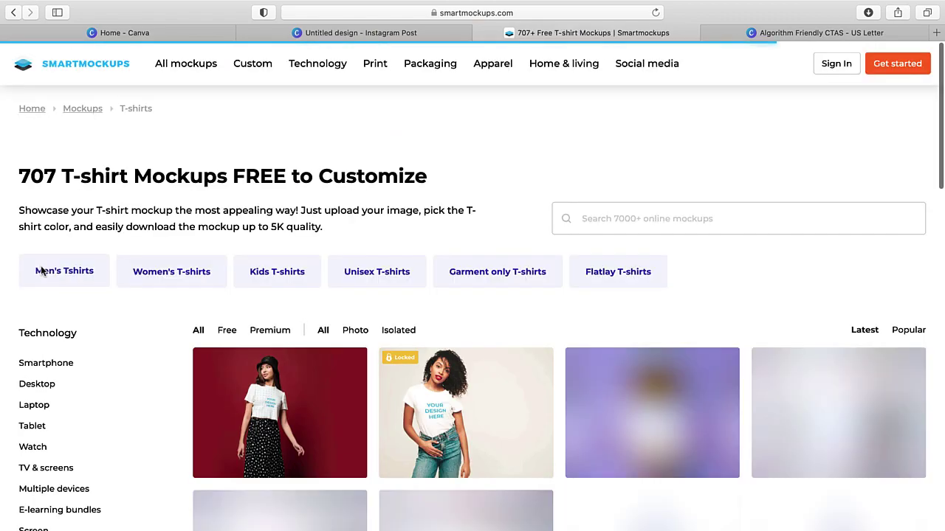
{"action": "scroll", "coordinate": [98, 481], "scroll_direction": "down", "scroll_amount": 5}
{"action": "scroll", "coordinate": [99, 481], "scroll_direction": "down", "scroll_amount": 12}
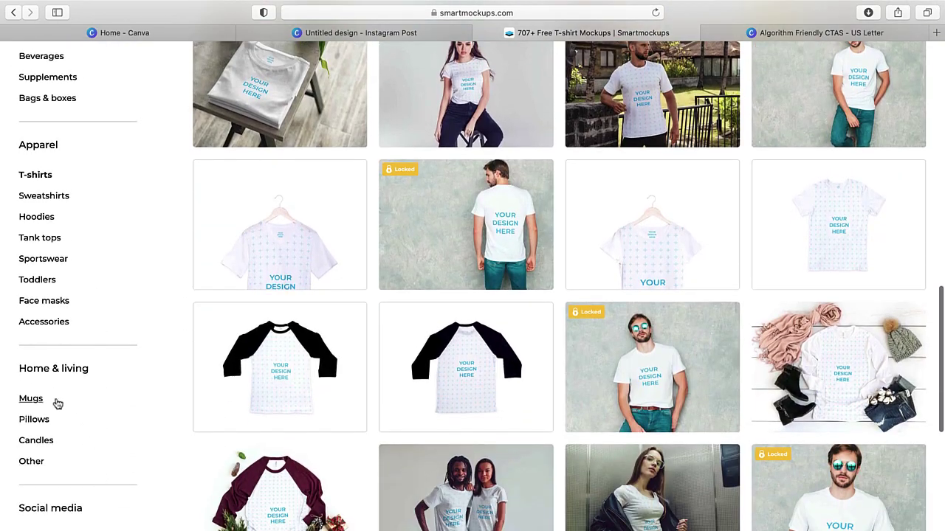
{"action": "scroll", "coordinate": [40, 451], "scroll_direction": "down", "scroll_amount": 3}
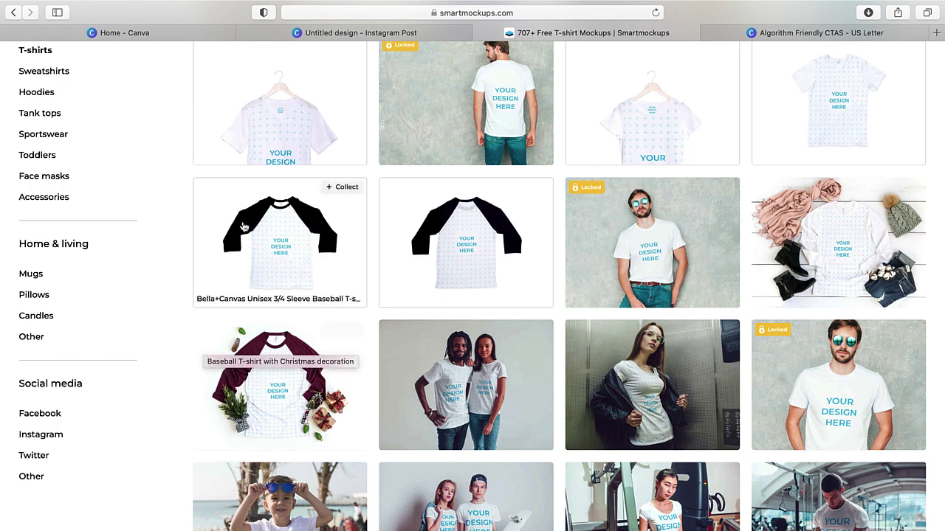
{"action": "scroll", "coordinate": [205, 347], "scroll_direction": "up", "scroll_amount": 15}
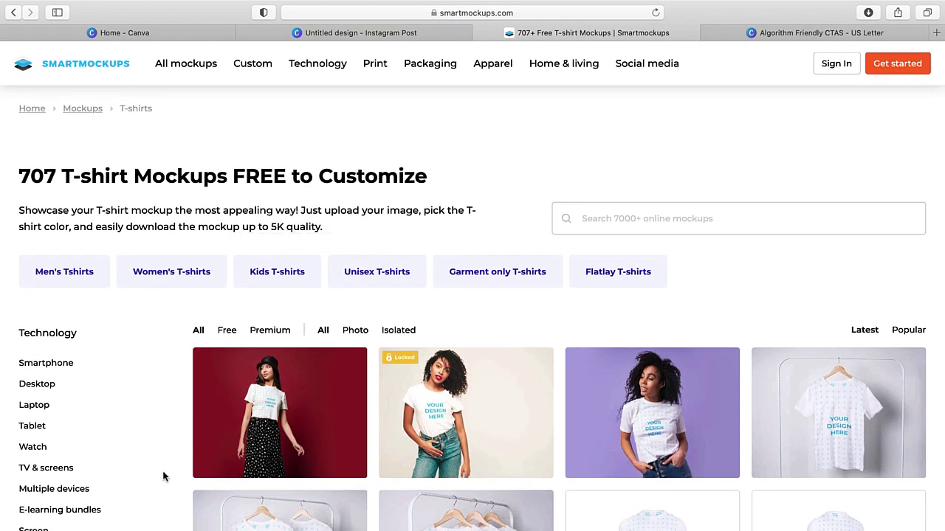
Step: Open the Tablet mockups and apply the Free and Isolated filters
{"action": "left_click", "coordinate": [33, 426]}
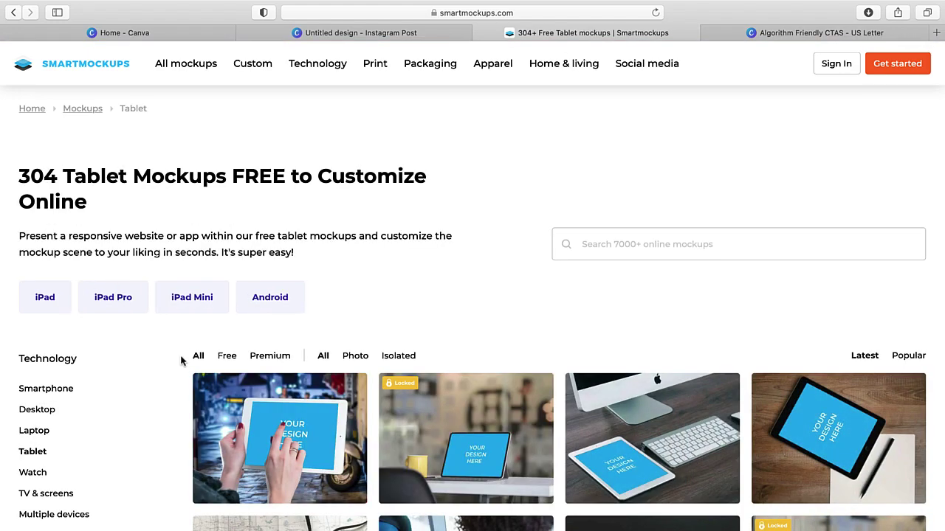
{"action": "scroll", "coordinate": [405, 320], "scroll_direction": "down", "scroll_amount": 5}
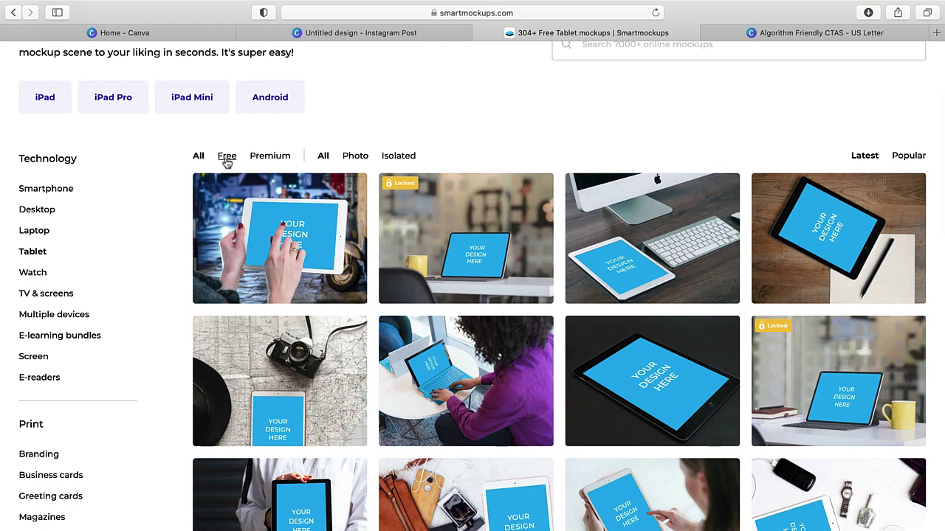
{"action": "left_click", "coordinate": [226, 162]}
{"action": "scroll", "coordinate": [417, 284], "scroll_direction": "down", "scroll_amount": 2}
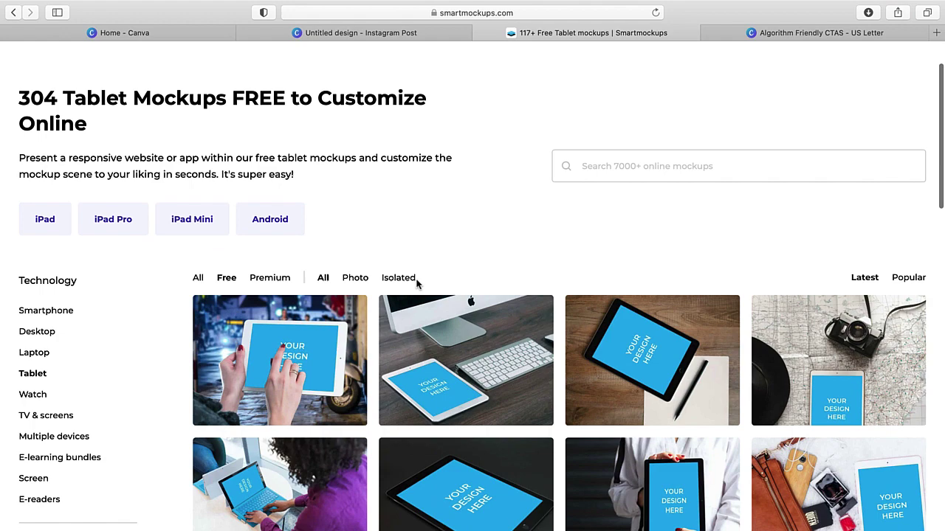
{"action": "scroll", "coordinate": [484, 263], "scroll_direction": "down", "scroll_amount": 2}
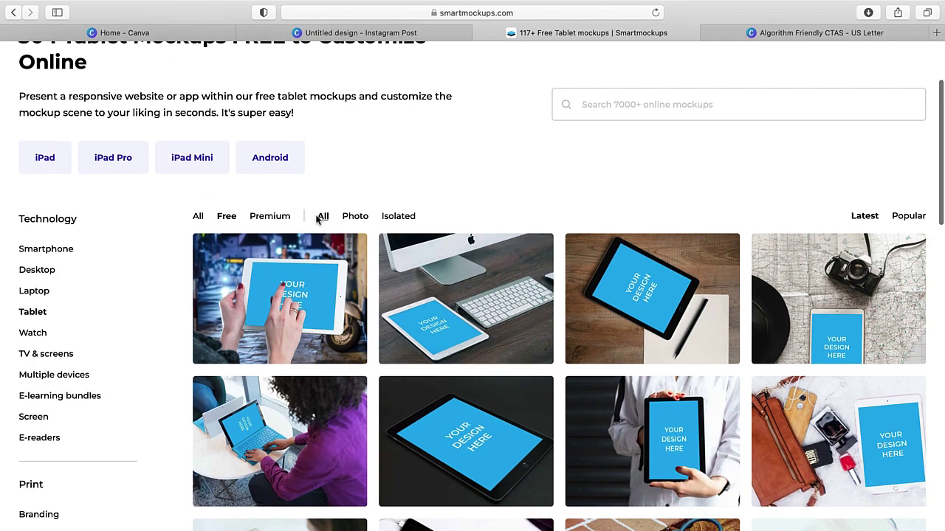
{"action": "left_click", "coordinate": [399, 216]}
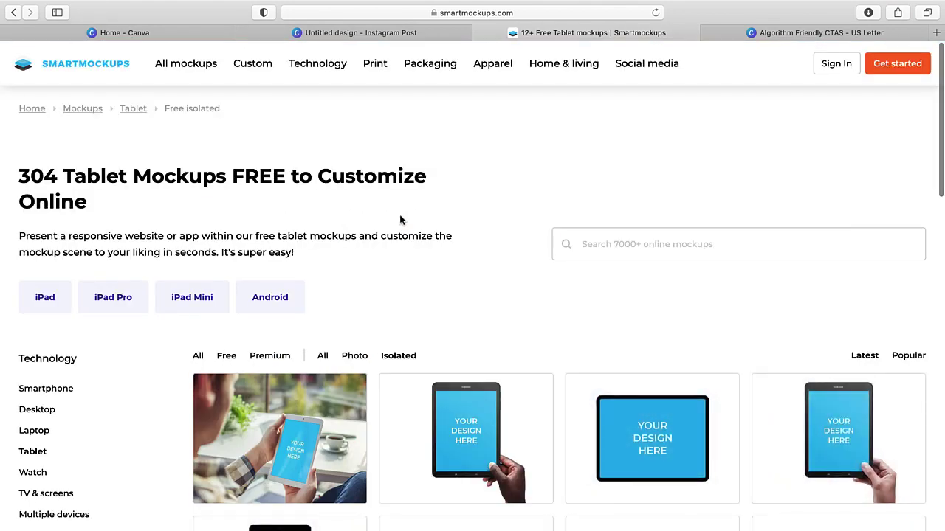
{"action": "scroll", "coordinate": [426, 273], "scroll_direction": "down", "scroll_amount": 5}
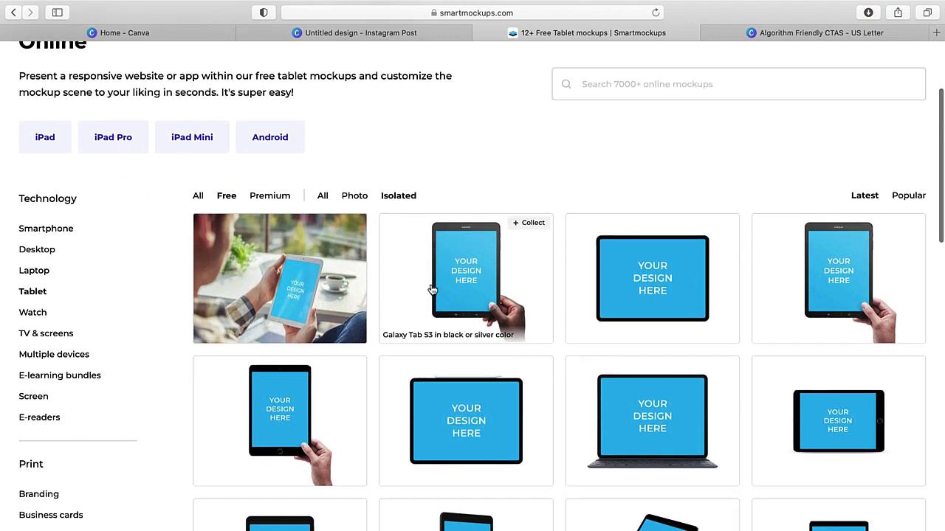
{"action": "scroll", "coordinate": [433, 290], "scroll_direction": "down", "scroll_amount": 4}
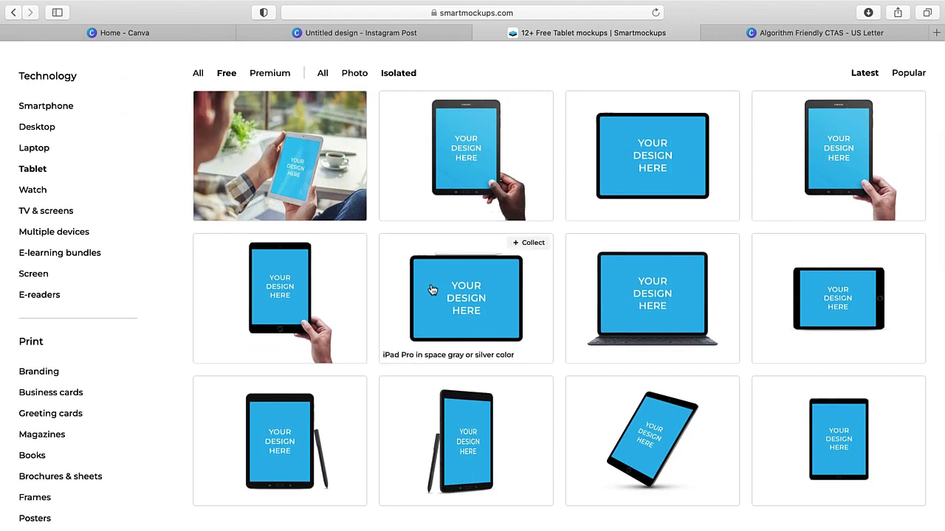
{"action": "scroll", "coordinate": [557, 317], "scroll_direction": "up", "scroll_amount": 1}
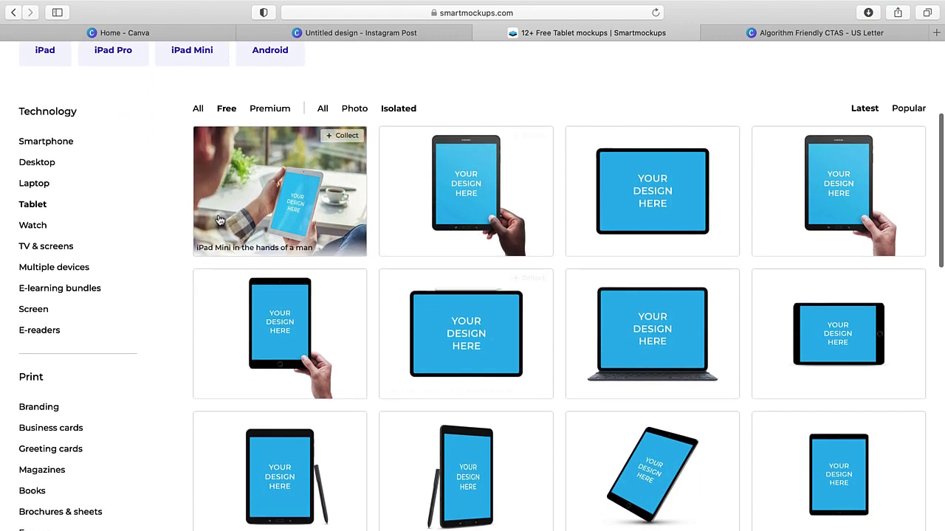
{"action": "scroll", "coordinate": [466, 199], "scroll_direction": "down", "scroll_amount": 1}
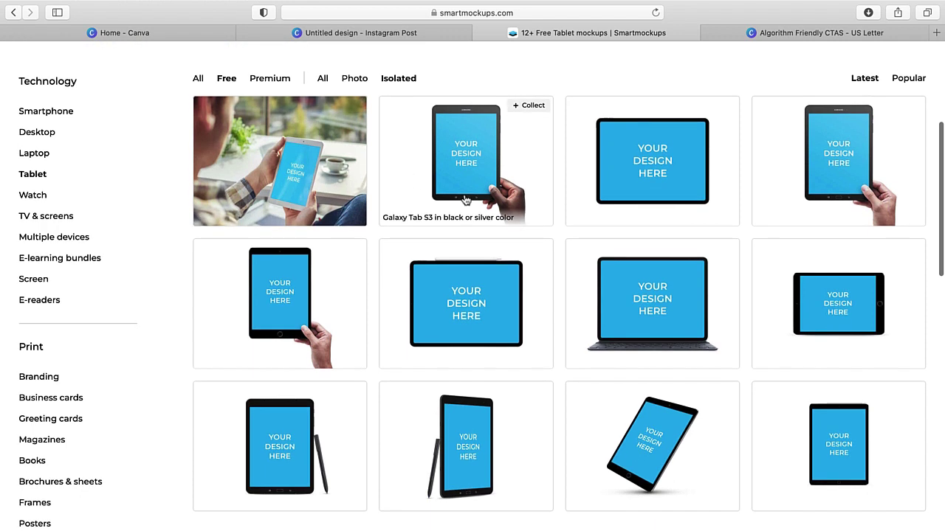
Step: Load Algorithm Friendly CTAS-2.png onto the iPad Pro mockup's screen
{"action": "left_click", "coordinate": [831, 457]}
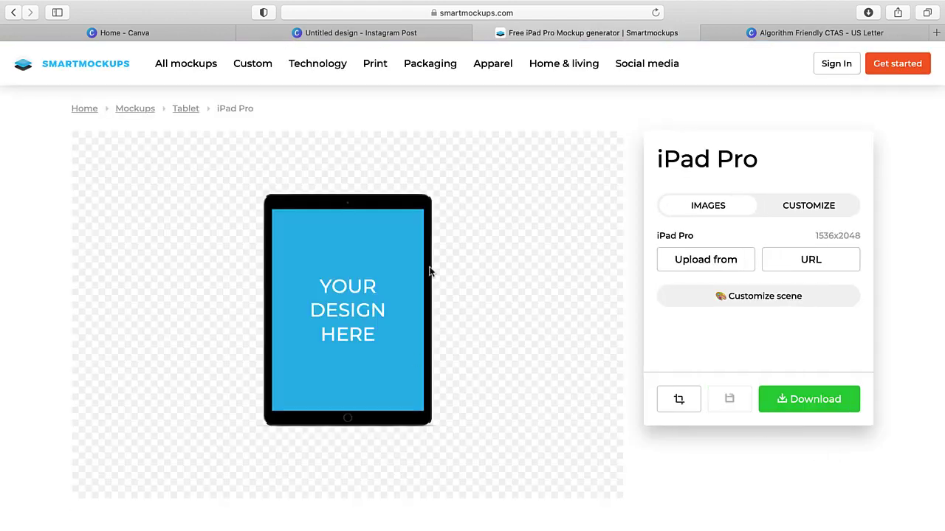
{"action": "left_click", "coordinate": [709, 269]}
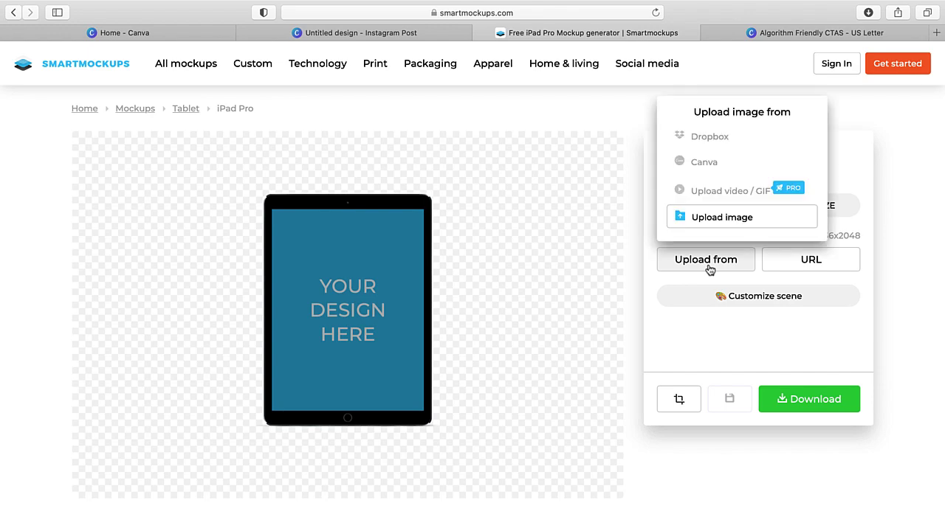
{"action": "left_click", "coordinate": [724, 219]}
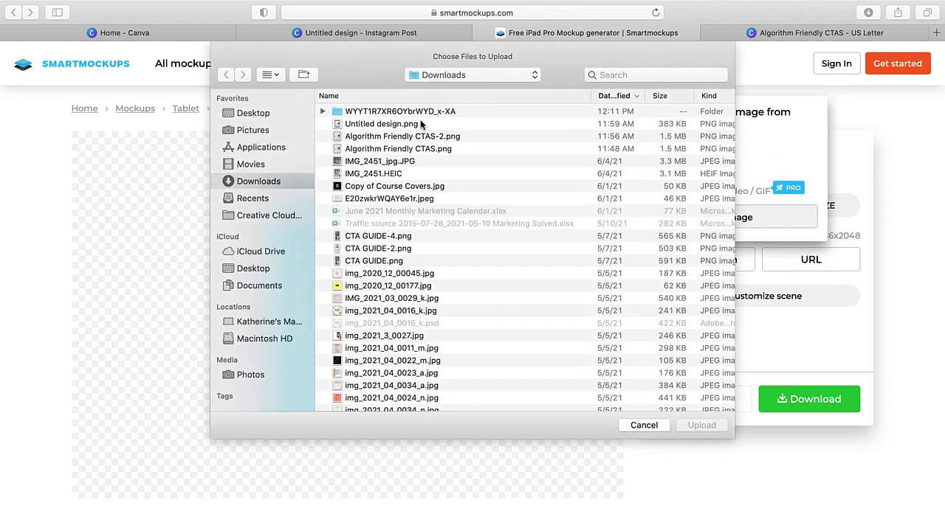
{"action": "double_click", "coordinate": [477, 138]}
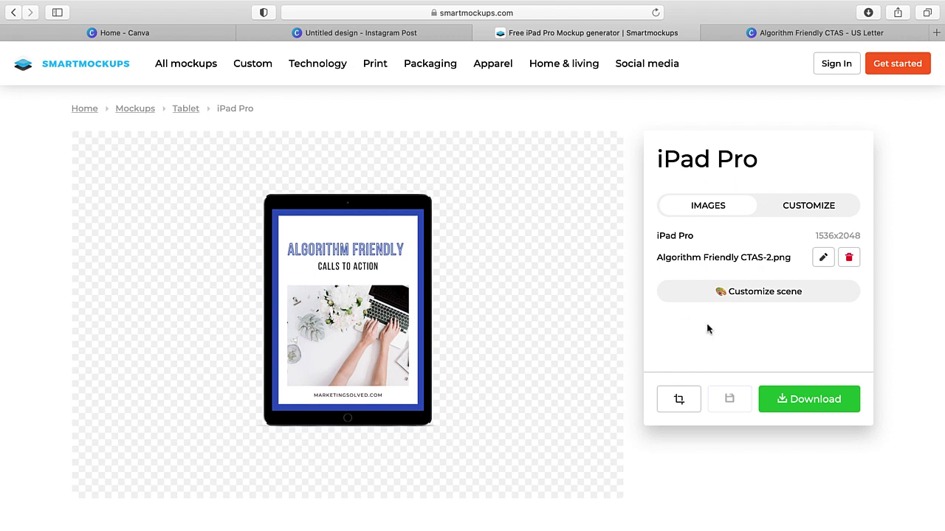
Step: Download the iPad Pro mockup in High quality and open it from Downloads
{"action": "left_click", "coordinate": [818, 406]}
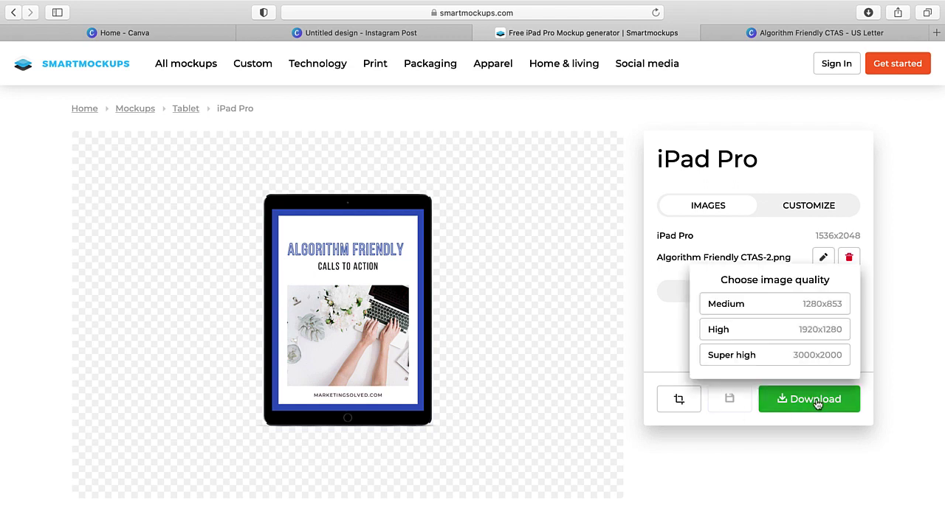
{"action": "left_click", "coordinate": [772, 333]}
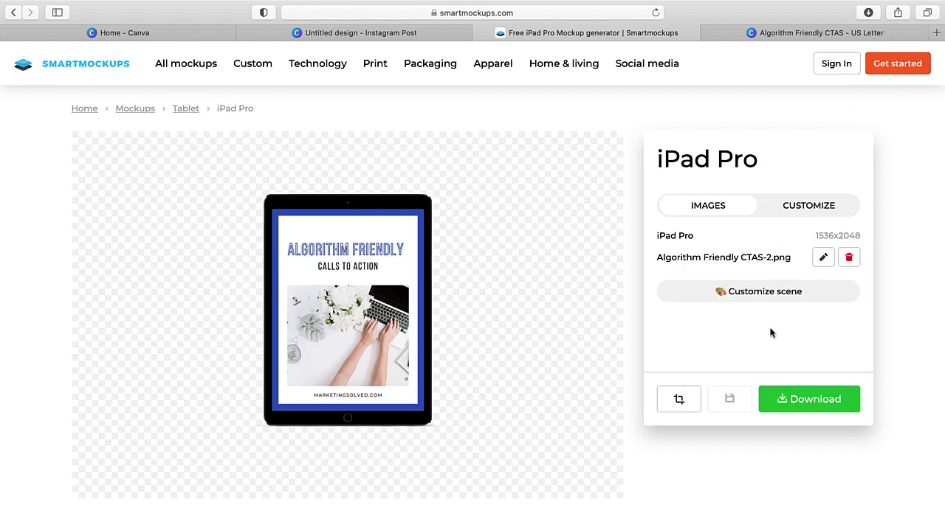
{"action": "left_click", "coordinate": [871, 13]}
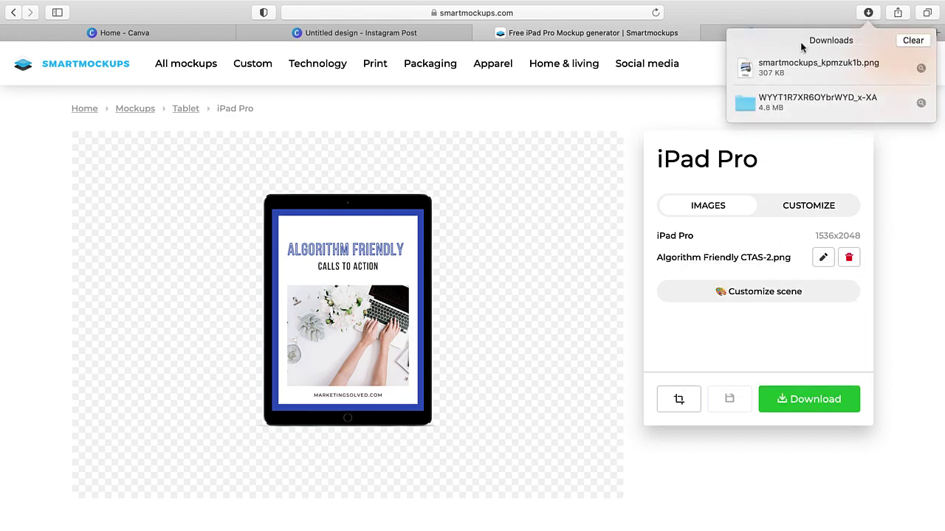
{"action": "double_click", "coordinate": [796, 67]}
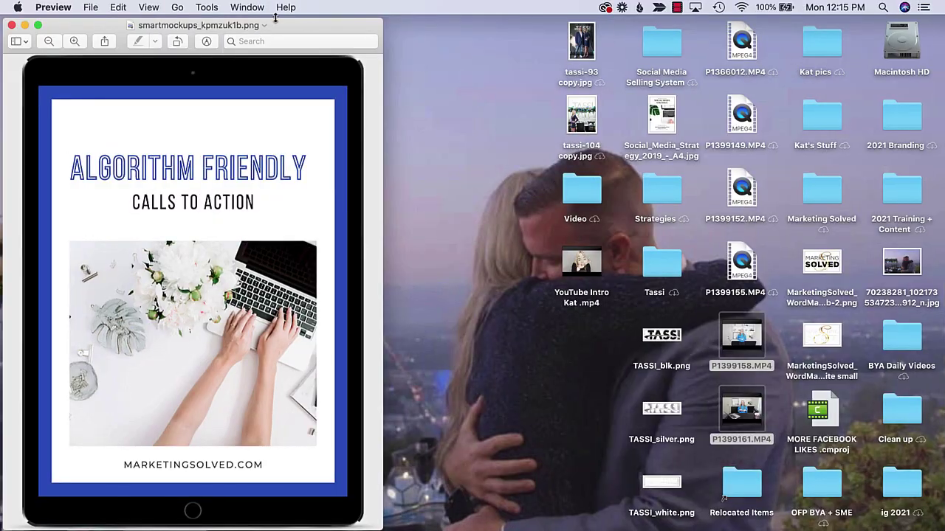
Step: Centre the iPad mockup in Preview, then return to Safari's Smartmockups page
{"action": "left_click_drag", "start_coordinate": [73, 25], "coordinate": [299, 32]}
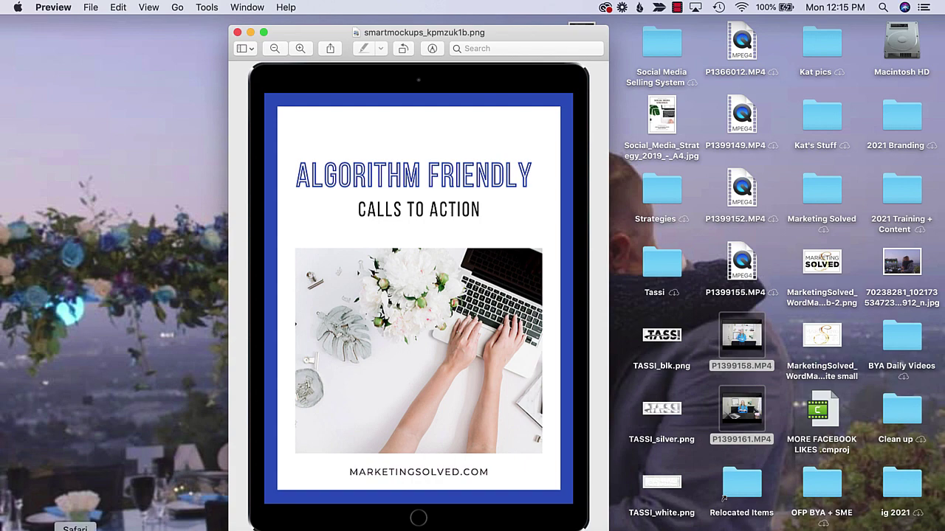
{"action": "key", "text": "ctrl+Right"}
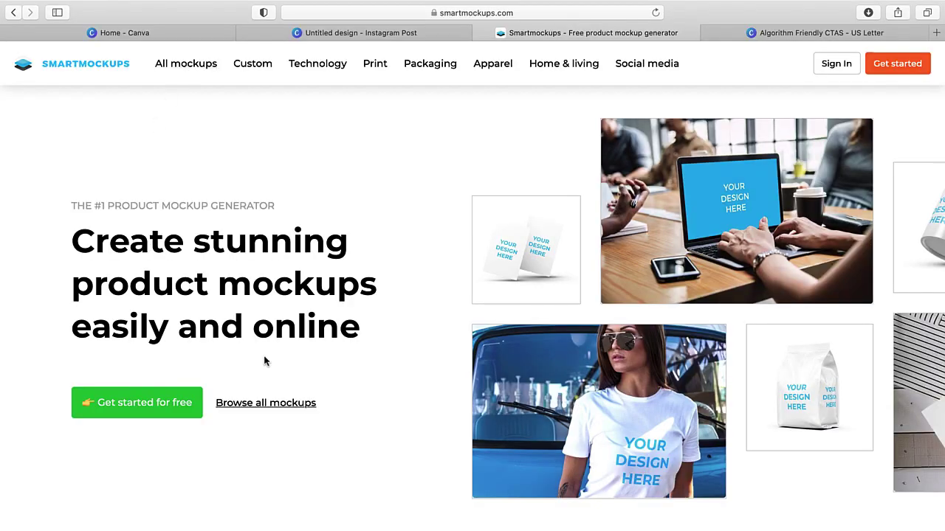
Step: From all mockups, filter to Magazines and open the A4 210x297mm matte and glossy magazine
{"action": "left_click", "coordinate": [290, 402]}
{"action": "scroll", "coordinate": [404, 437], "scroll_direction": "down", "scroll_amount": 5}
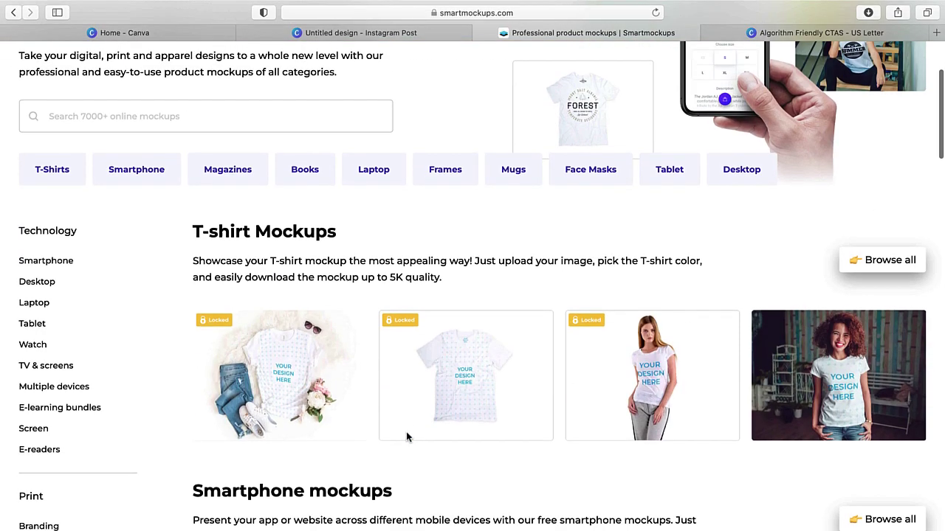
{"action": "scroll", "coordinate": [94, 356], "scroll_direction": "down", "scroll_amount": 1}
{"action": "scroll", "coordinate": [94, 356], "scroll_direction": "down", "scroll_amount": 3}
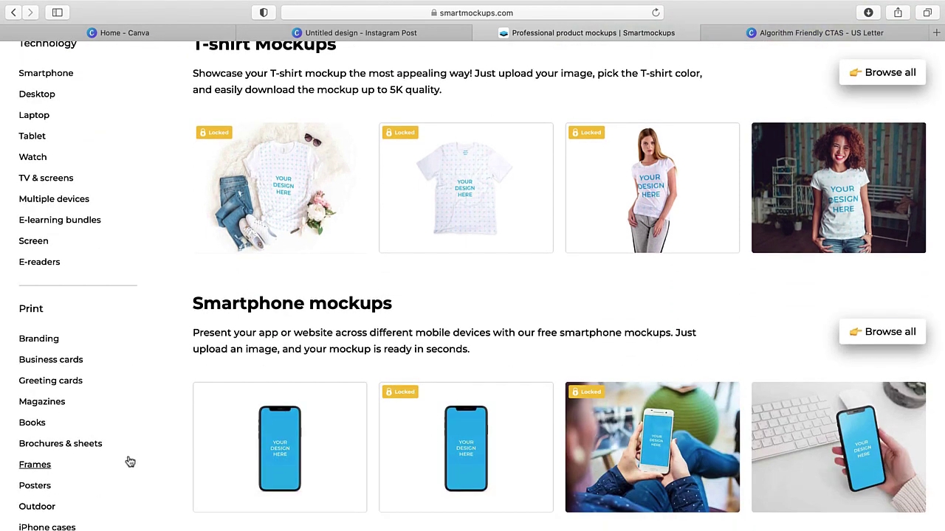
{"action": "left_click", "coordinate": [54, 403]}
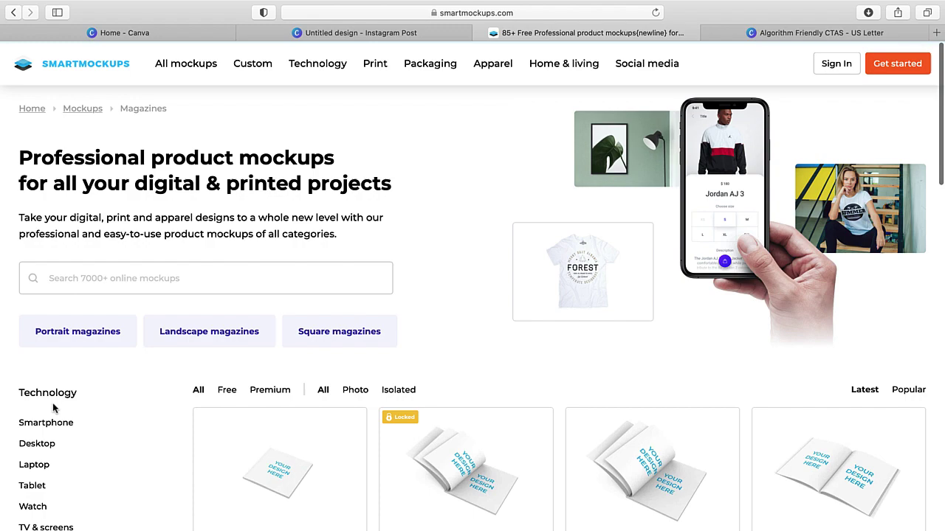
{"action": "scroll", "coordinate": [630, 380], "scroll_direction": "down", "scroll_amount": 1}
{"action": "scroll", "coordinate": [631, 369], "scroll_direction": "down", "scroll_amount": 5}
{"action": "scroll", "coordinate": [667, 449], "scroll_direction": "down", "scroll_amount": 3}
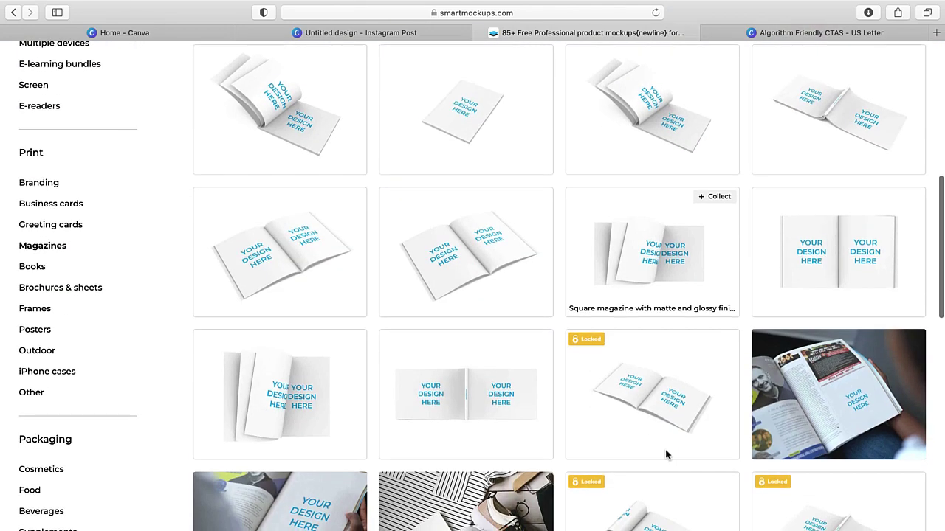
{"action": "scroll", "coordinate": [421, 342], "scroll_direction": "up", "scroll_amount": 3}
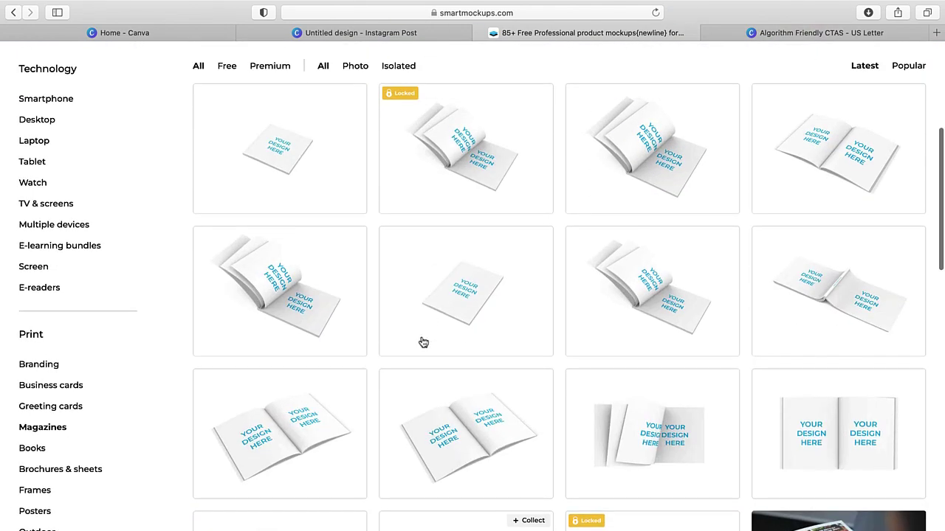
{"action": "left_click", "coordinate": [460, 301]}
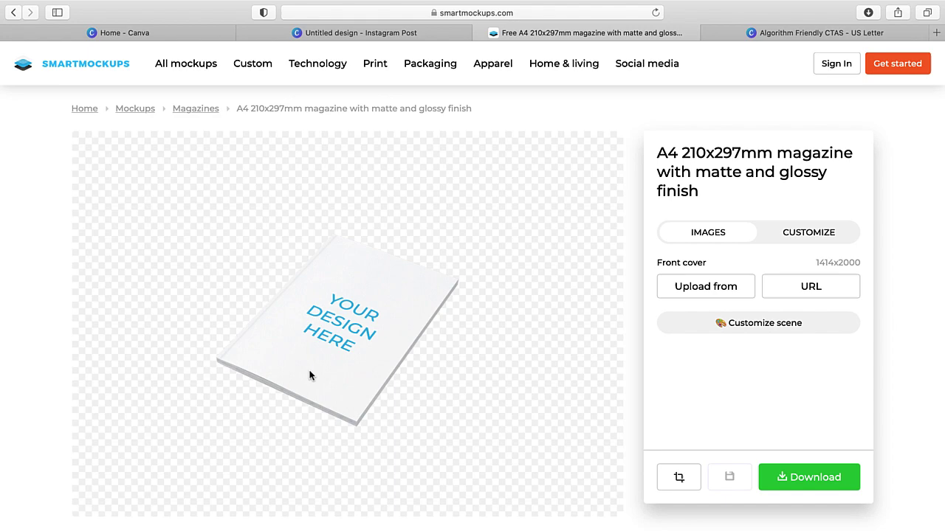
Step: Upload Algorithm Friendly CTAS-2.png onto the magazine's front cover
{"action": "left_click", "coordinate": [715, 294]}
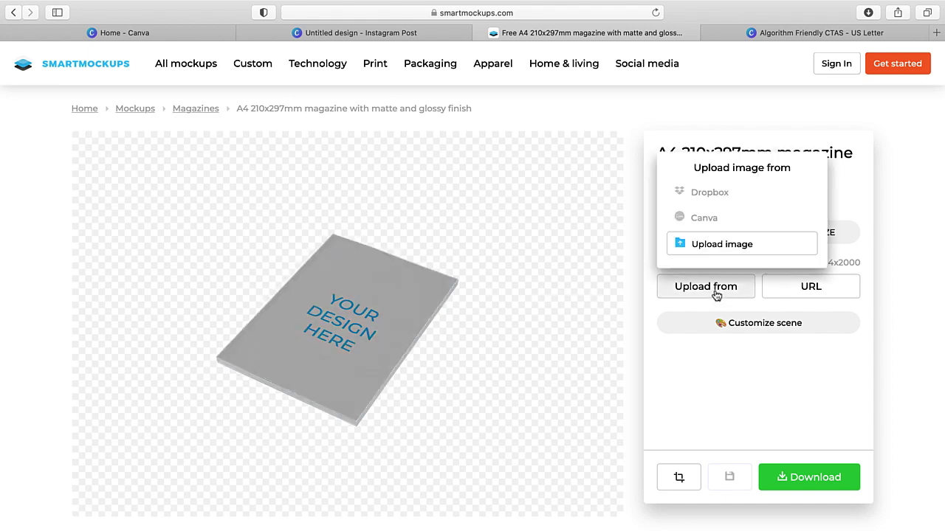
{"action": "left_click", "coordinate": [731, 245]}
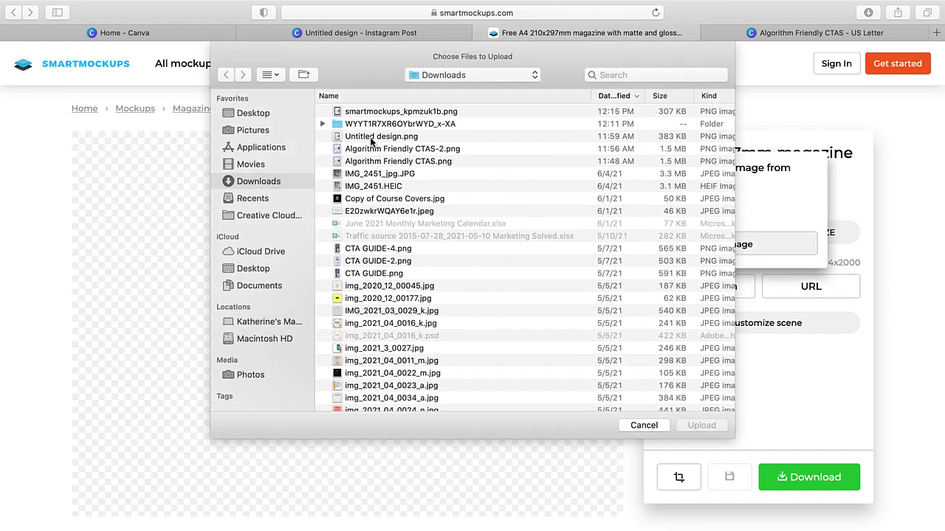
{"action": "double_click", "coordinate": [404, 150]}
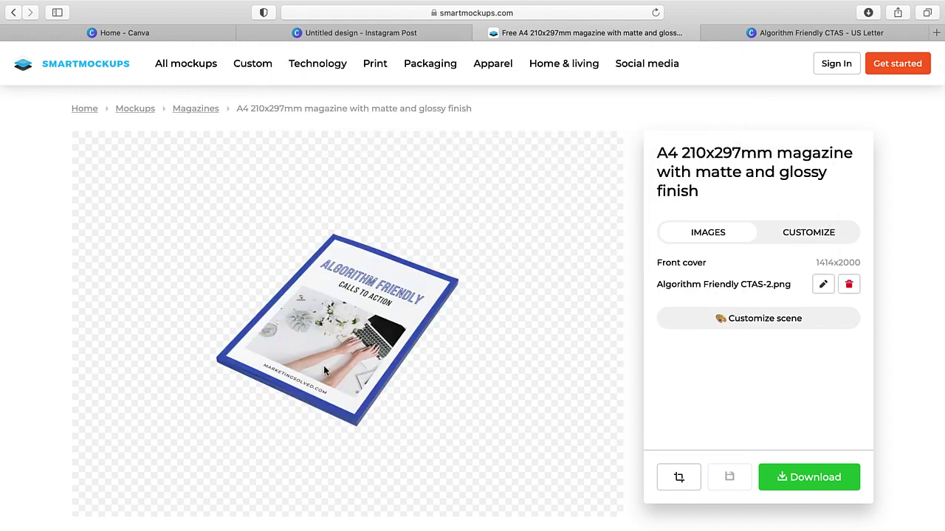
Step: Download the magazine mockup in High quality and return to the Mockups catalogue
{"action": "scroll", "coordinate": [323, 366], "scroll_direction": "up", "scroll_amount": 5}
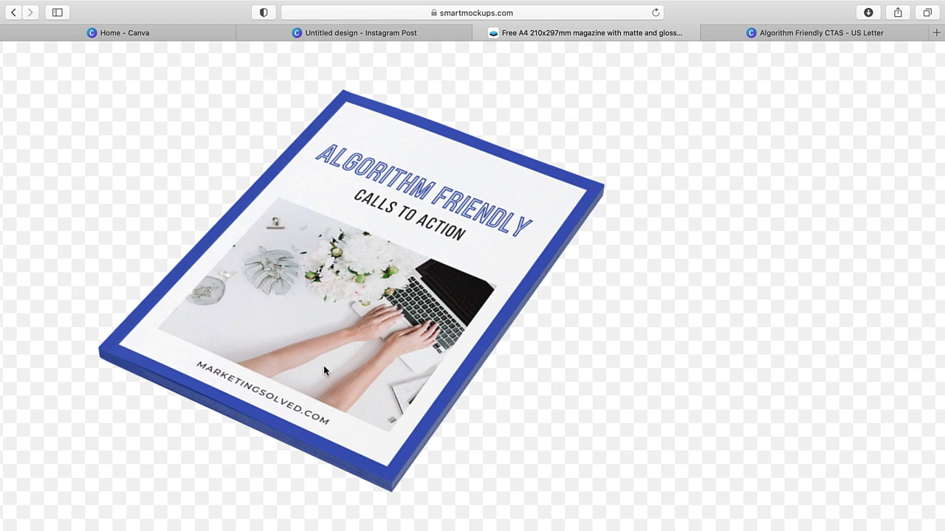
{"action": "scroll", "coordinate": [323, 365], "scroll_direction": "down", "scroll_amount": 5}
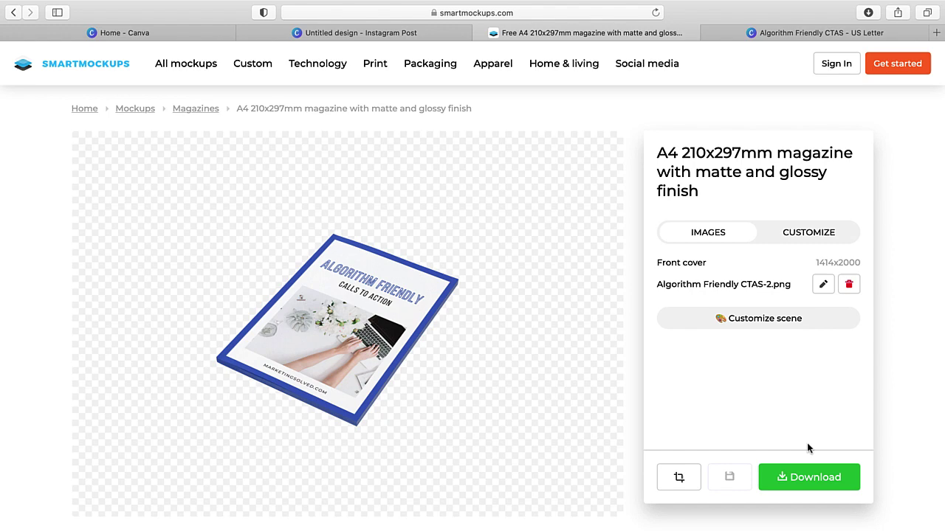
{"action": "mouse_move", "coordinate": [820, 476]}
{"action": "left_click", "coordinate": [755, 410]}
{"action": "left_click", "coordinate": [135, 110]}
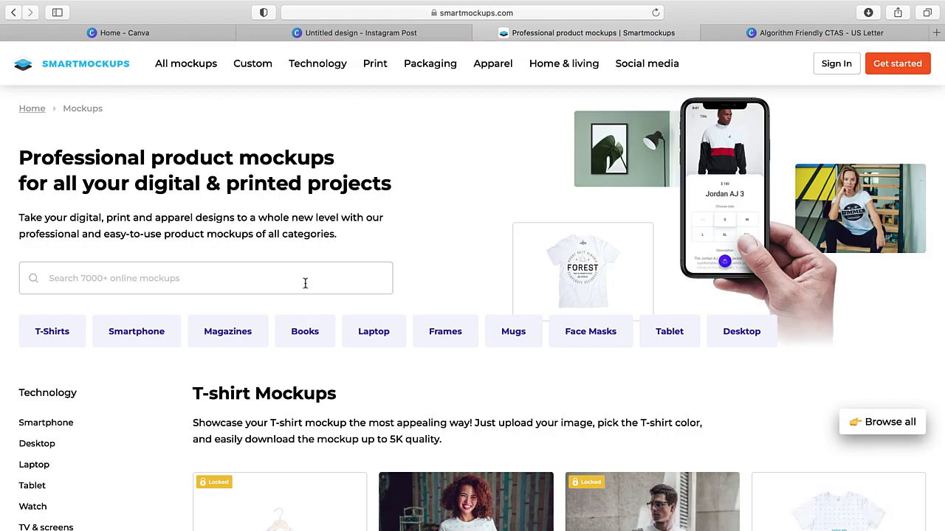
{"action": "scroll", "coordinate": [379, 384], "scroll_direction": "down", "scroll_amount": 10}
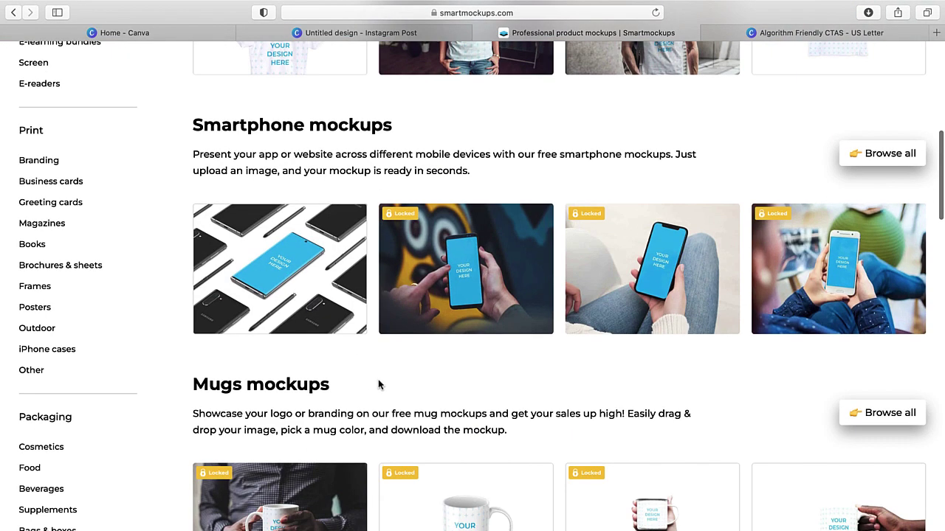
{"action": "scroll", "coordinate": [379, 384], "scroll_direction": "down", "scroll_amount": 7}
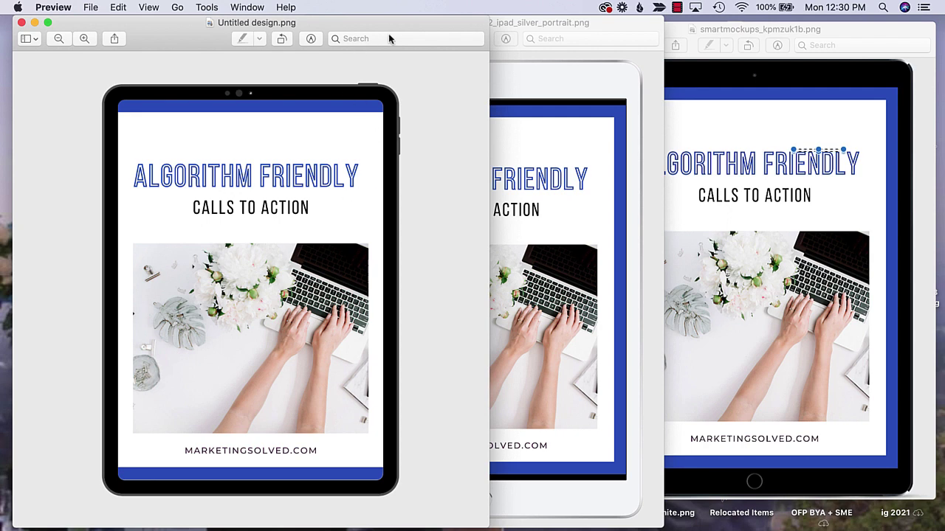
Step: Slide Untitled design.png left, then bring the silver iPad image forward and nudge it left
{"action": "left_click_drag", "start_coordinate": [361, 27], "coordinate": [298, 12]}
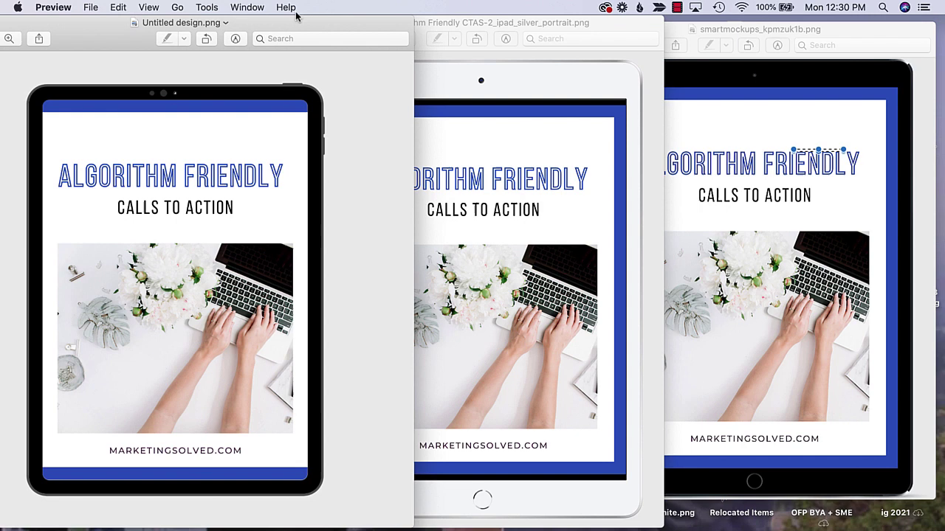
{"action": "left_click", "coordinate": [411, 38]}
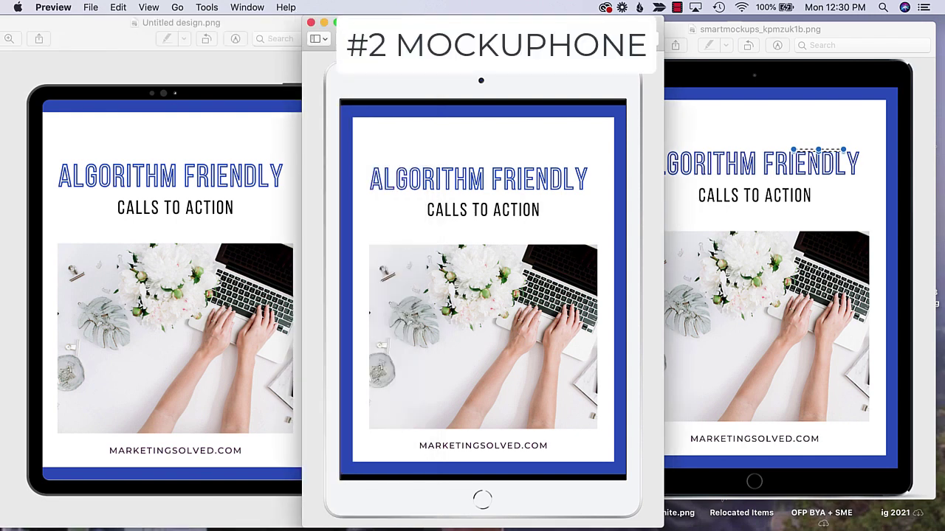
{"action": "left_click_drag", "start_coordinate": [480, 22], "coordinate": [444, 22]}
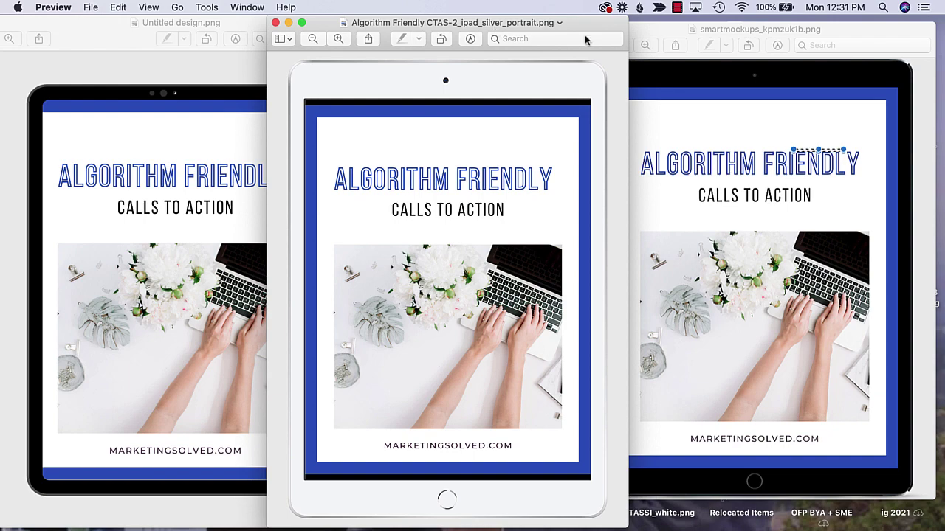
Step: Bring smartmockups_kpmzuk1b.png to the front and reposition it beside the other two mockups
{"action": "left_click", "coordinate": [680, 29]}
{"action": "left_click_drag", "start_coordinate": [643, 25], "coordinate": [444, 26]}
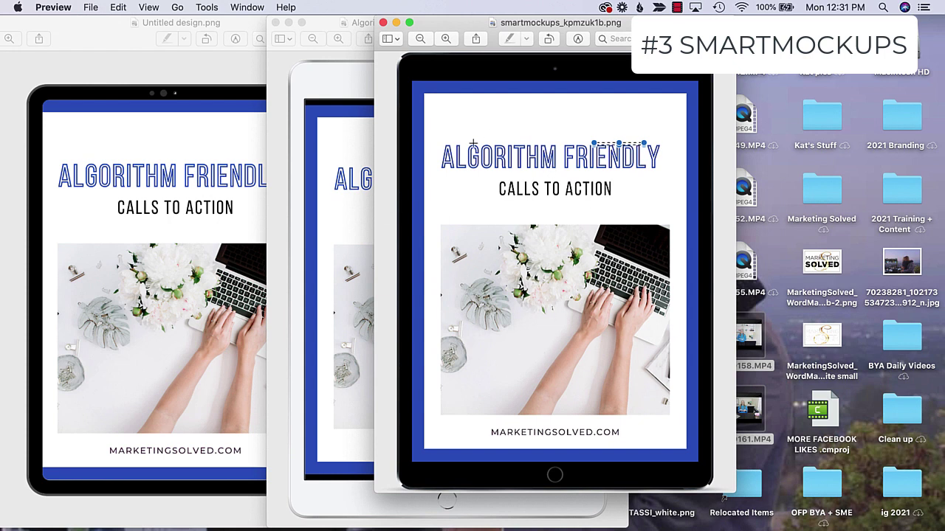
{"action": "left_click_drag", "start_coordinate": [430, 24], "coordinate": [336, 23]}
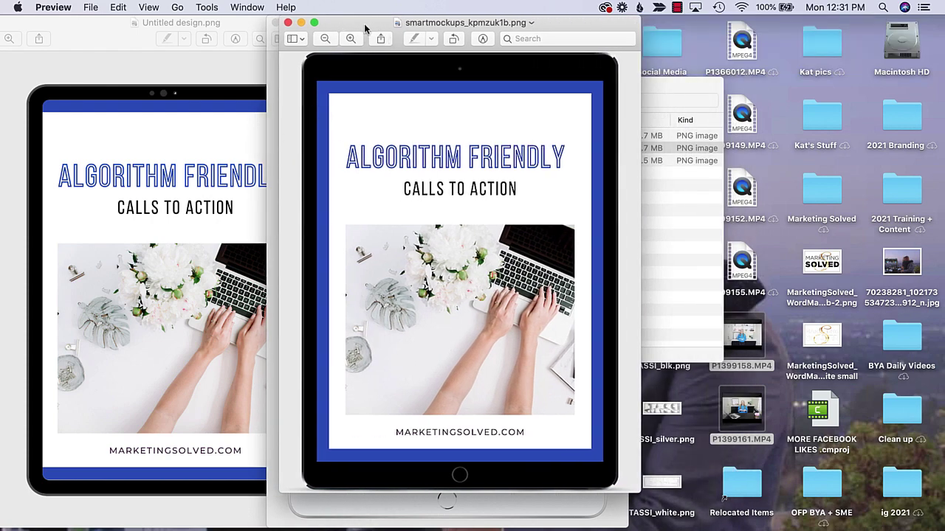
{"action": "left_click_drag", "start_coordinate": [365, 28], "coordinate": [668, 39]}
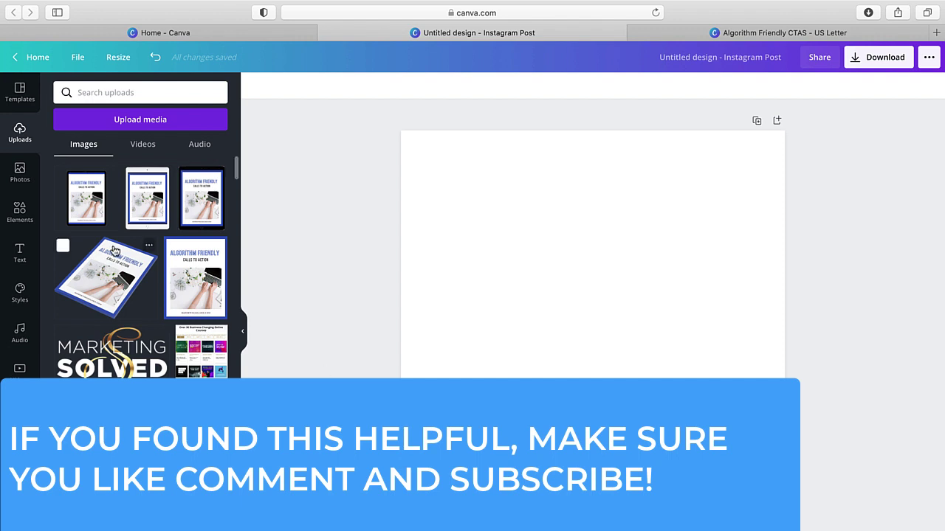
Step: Add the silver Algorithm Friendly iPad mockup to the blank post
{"action": "scroll", "coordinate": [140, 328], "scroll_direction": "down", "scroll_amount": 3}
{"action": "scroll", "coordinate": [133, 198], "scroll_direction": "up", "scroll_amount": 3}
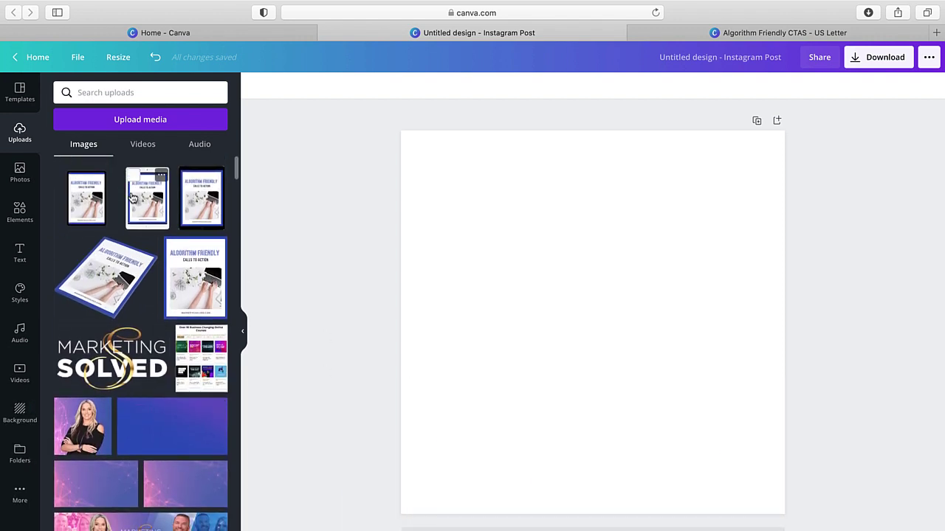
{"action": "left_click", "coordinate": [144, 201]}
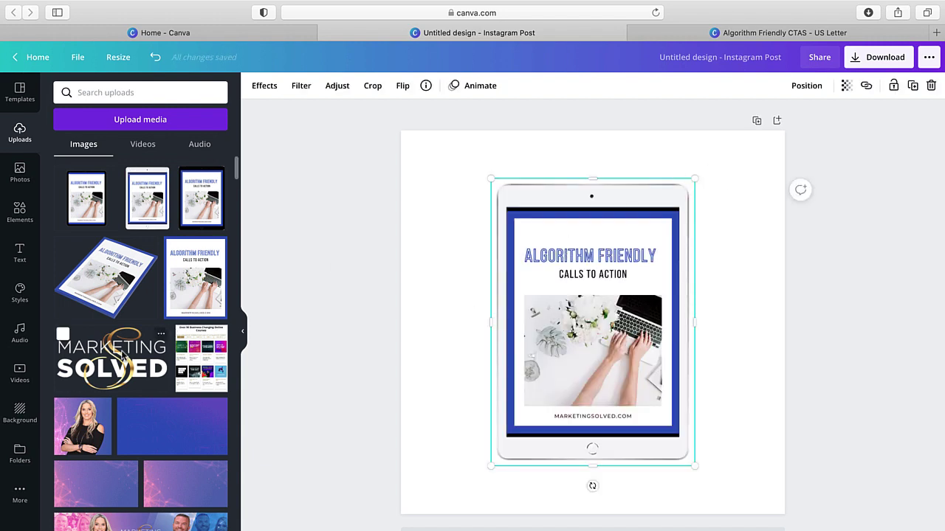
Step: Shrink the iPad against the post's left edge and paste in the Build Your Audience iMac
{"action": "scroll", "coordinate": [113, 363], "scroll_direction": "down", "scroll_amount": 15}
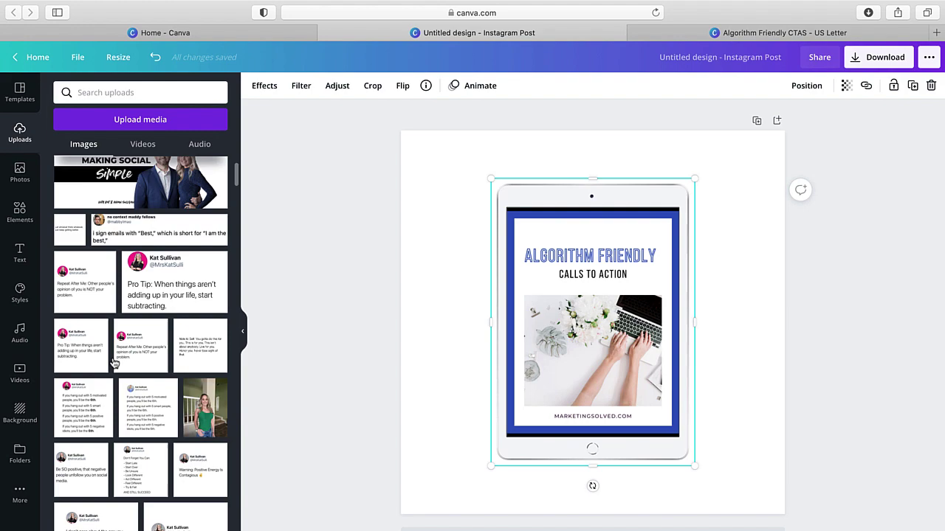
{"action": "scroll", "coordinate": [112, 355], "scroll_direction": "down", "scroll_amount": 15}
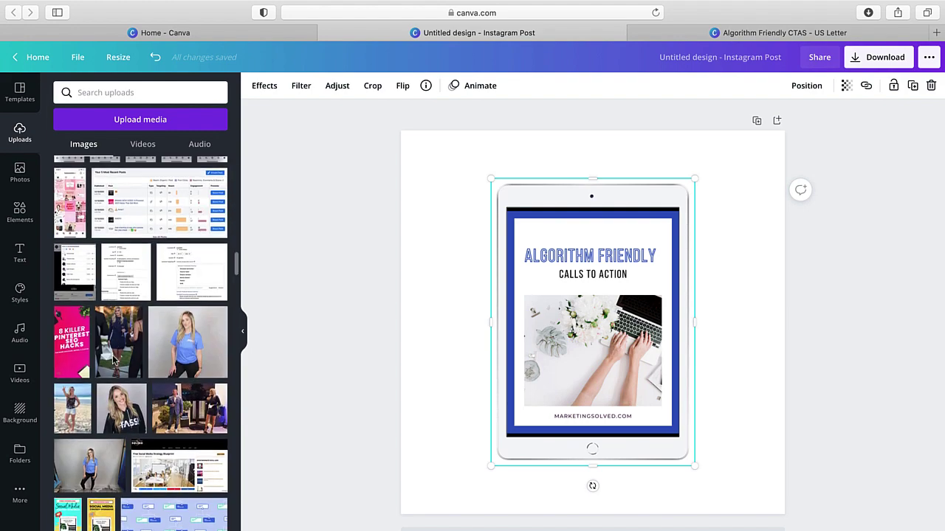
{"action": "scroll", "coordinate": [112, 357], "scroll_direction": "down", "scroll_amount": 15}
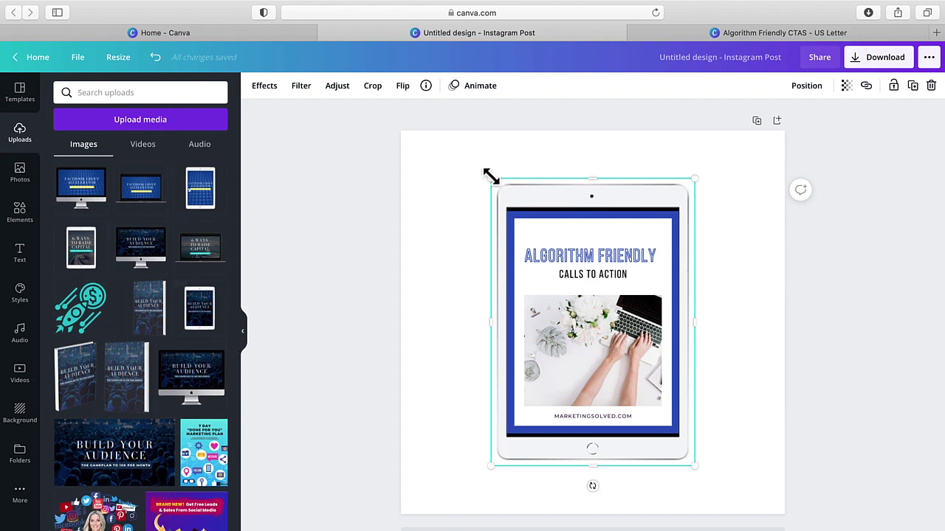
{"action": "left_click_drag", "start_coordinate": [491, 178], "coordinate": [643, 289]}
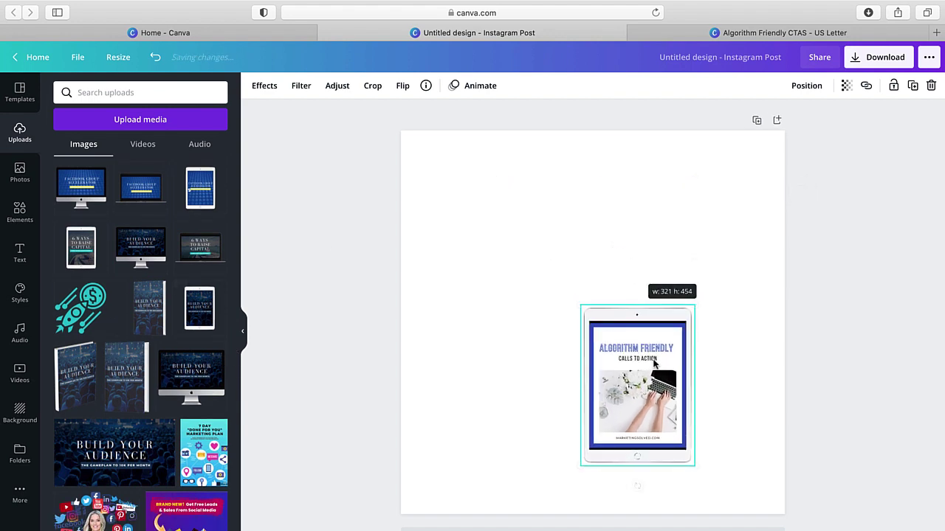
{"action": "left_click_drag", "start_coordinate": [655, 369], "coordinate": [473, 360]}
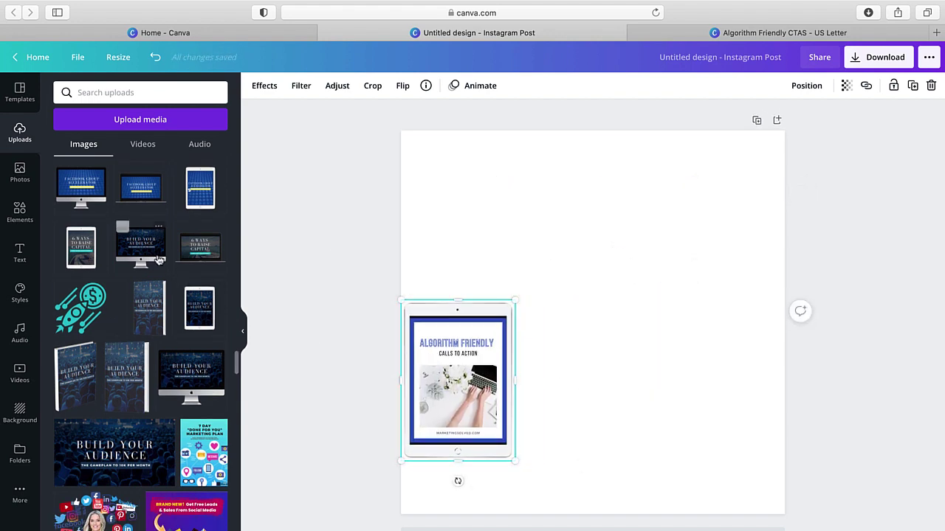
{"action": "key", "text": "ctrl+v"}
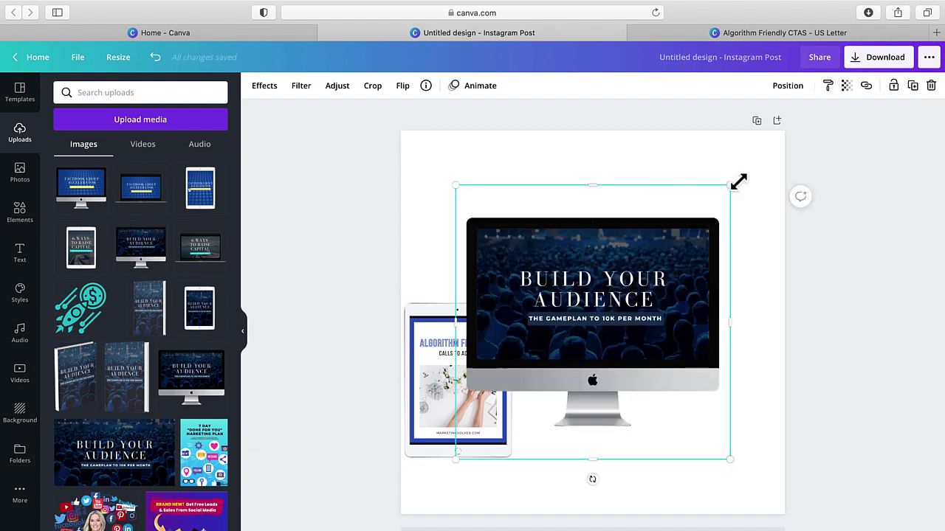
Step: Enlarge the iMac and move it up, then bring the Algorithm Friendly tablet forward over it
{"action": "left_click_drag", "start_coordinate": [738, 182], "coordinate": [774, 174]}
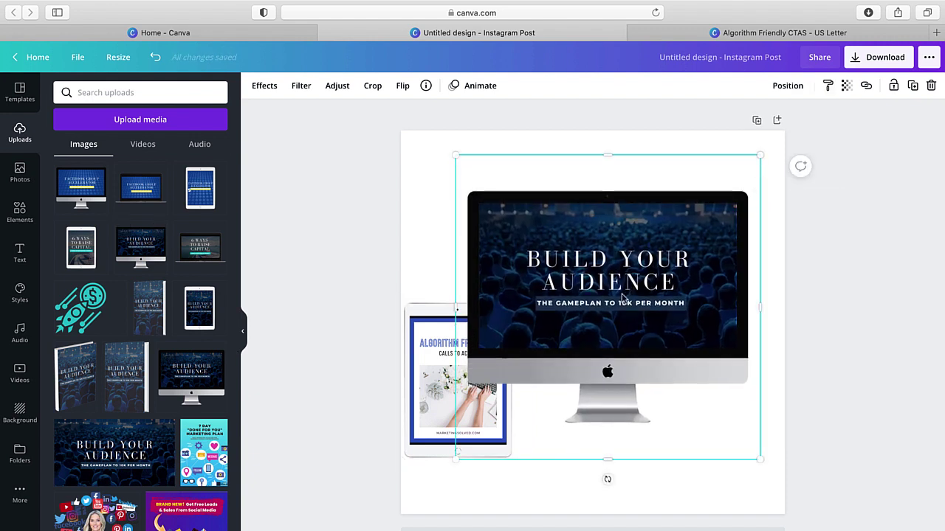
{"action": "left_click_drag", "start_coordinate": [623, 299], "coordinate": [611, 253]}
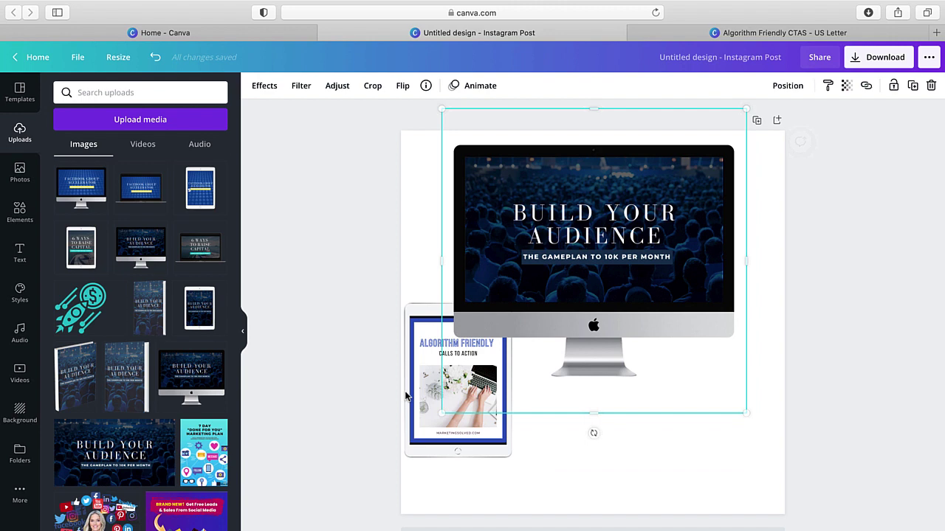
{"action": "left_click", "coordinate": [407, 392]}
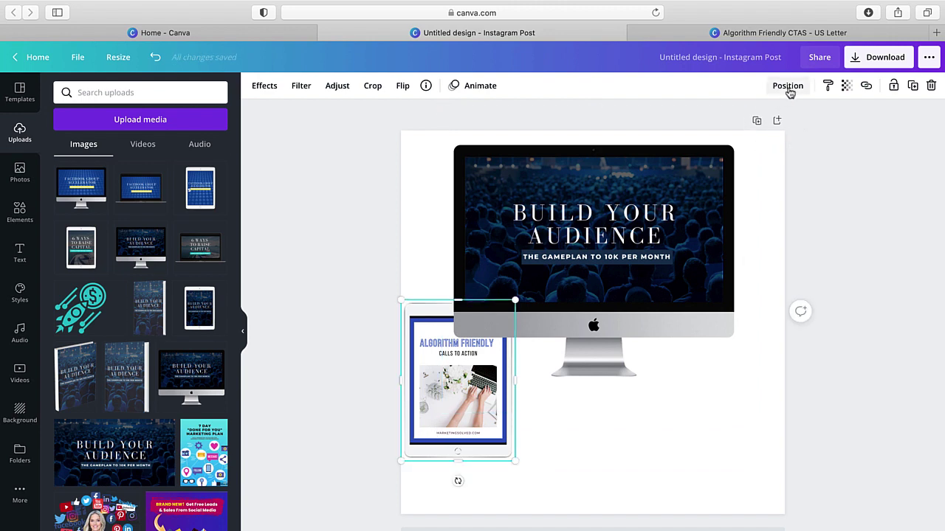
{"action": "left_click", "coordinate": [788, 86]}
{"action": "left_click", "coordinate": [674, 121]}
{"action": "left_click", "coordinate": [491, 397]}
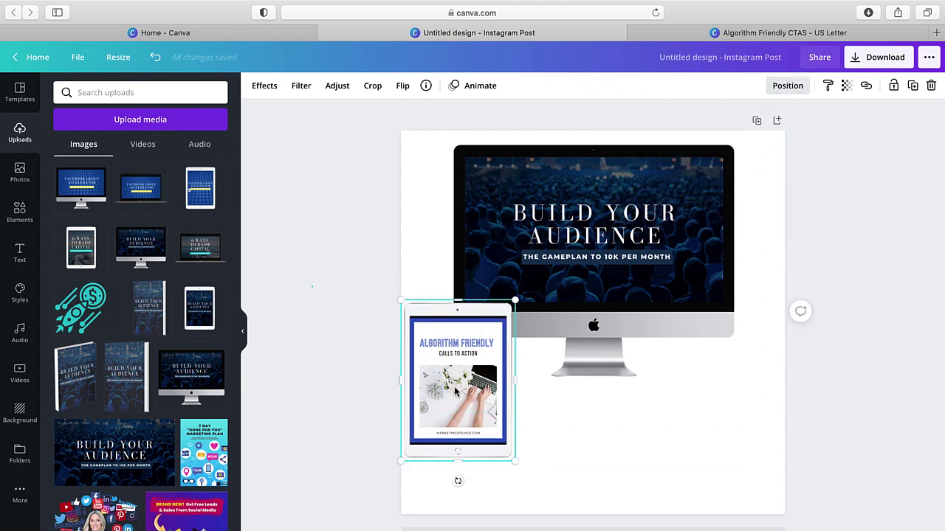
{"action": "left_click_drag", "start_coordinate": [480, 398], "coordinate": [487, 368]}
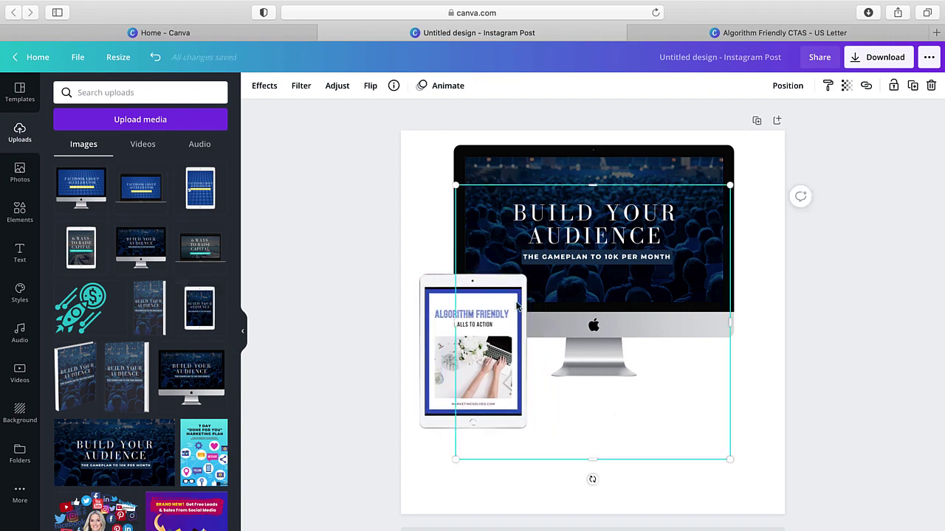
Step: Shrink the Build Your Audience tablet, place it right of the iMac, and delete the Algorithm Friendly tablet
{"action": "left_click_drag", "start_coordinate": [688, 230], "coordinate": [679, 273]}
{"action": "left_click_drag", "start_coordinate": [583, 380], "coordinate": [733, 393]}
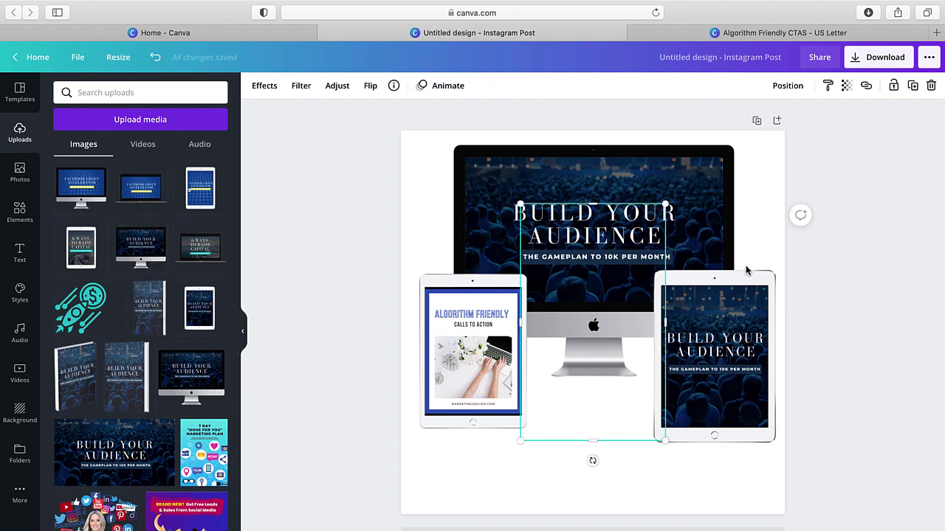
{"action": "left_click", "coordinate": [477, 326]}
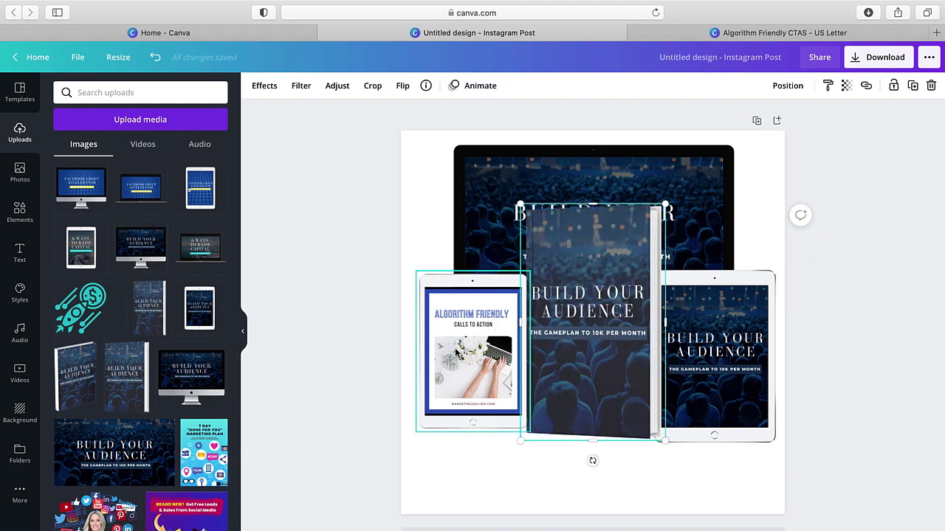
{"action": "key", "text": "Delete"}
Step: Shrink the book mockup, tilt it to -8 degrees and move it to the post's left edge
{"action": "left_click", "coordinate": [641, 232]}
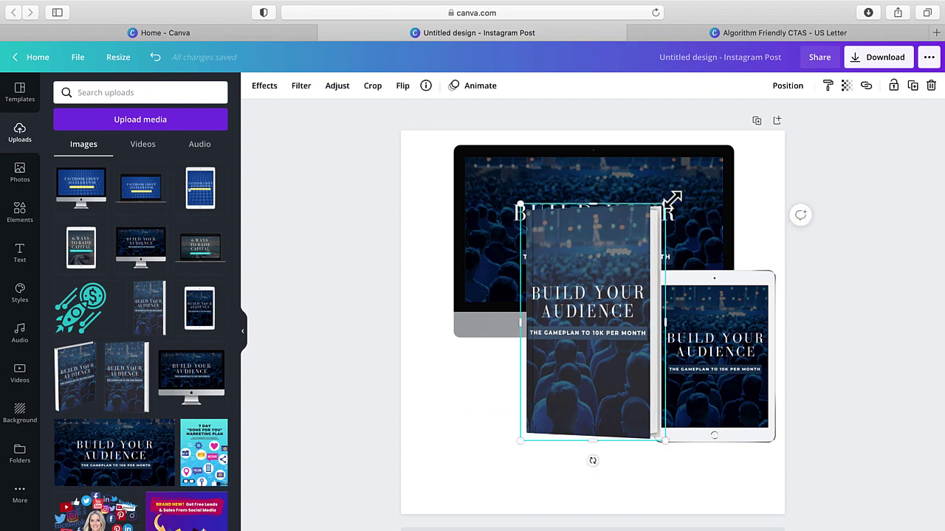
{"action": "left_click_drag", "start_coordinate": [673, 197], "coordinate": [585, 256]}
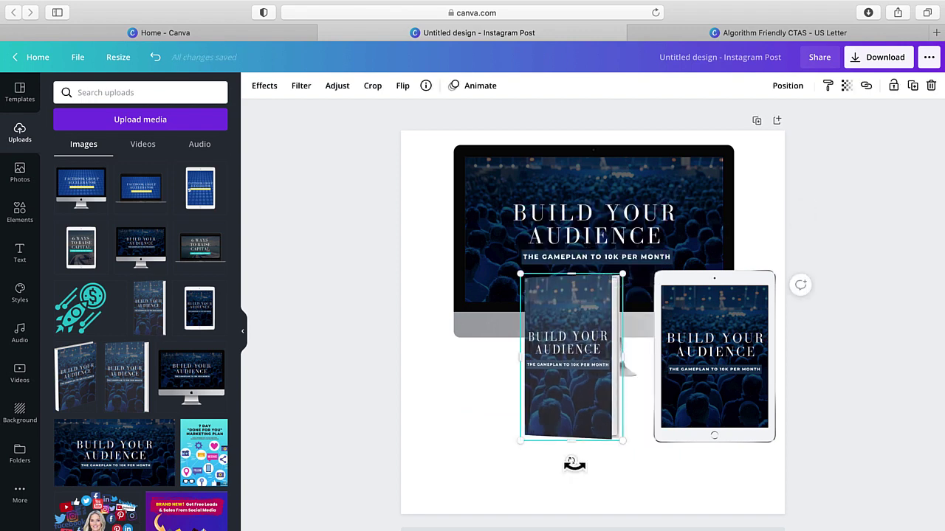
{"action": "left_click_drag", "start_coordinate": [571, 460], "coordinate": [594, 465]}
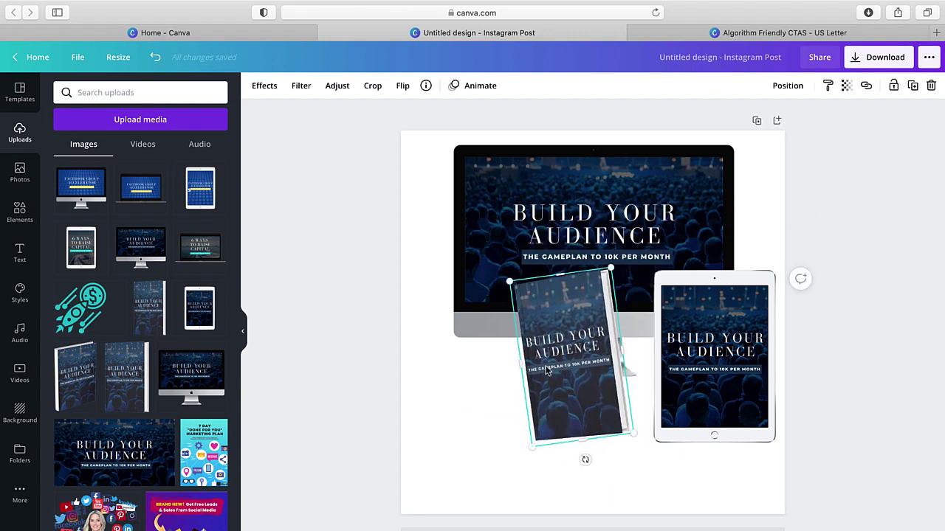
{"action": "left_click_drag", "start_coordinate": [567, 364], "coordinate": [461, 363]}
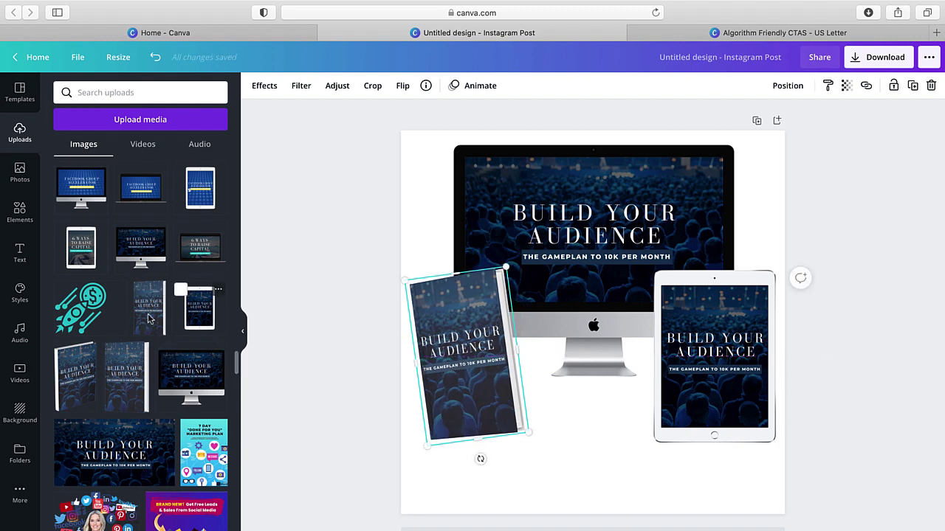
Step: Add a shrunken 6 Ways to Raise Capital tablet below the iMac and a phone beside the right tablet
{"action": "left_click", "coordinate": [85, 251]}
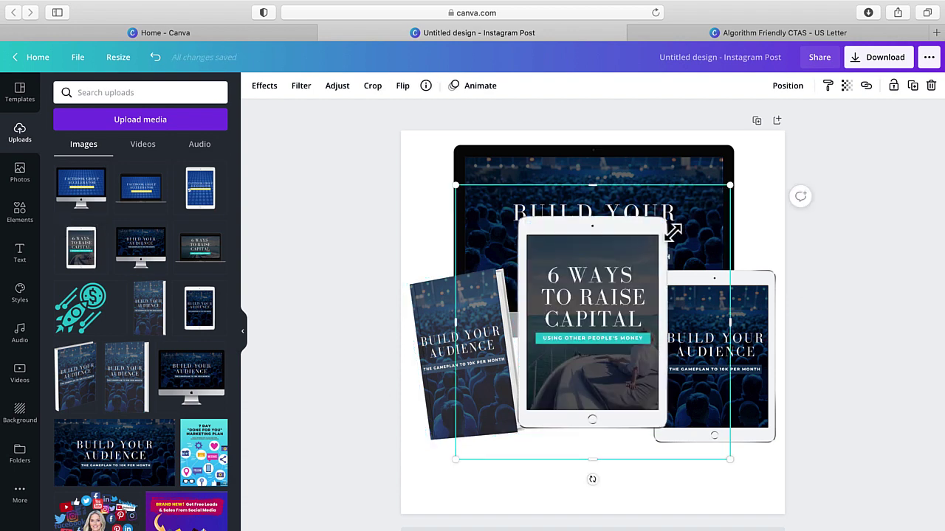
{"action": "left_click_drag", "start_coordinate": [672, 232], "coordinate": [599, 298]}
{"action": "left_click_drag", "start_coordinate": [542, 392], "coordinate": [535, 404]}
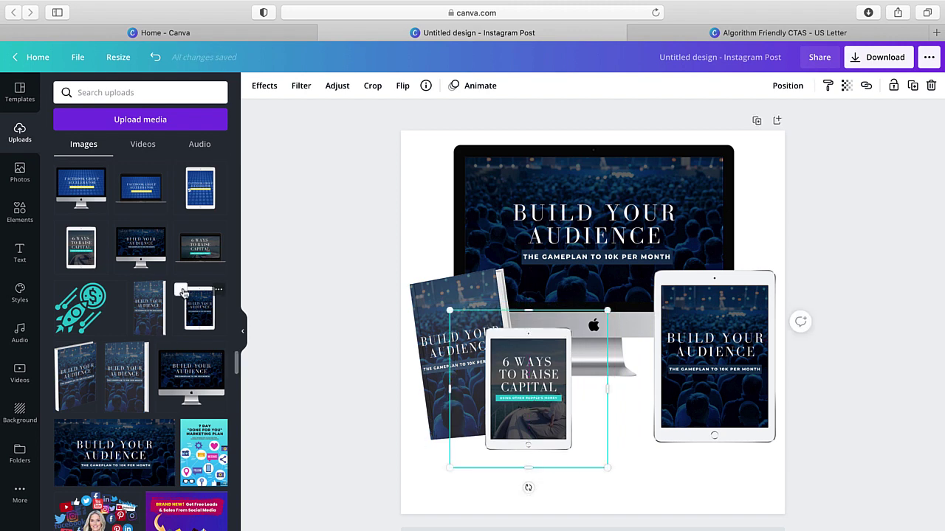
{"action": "scroll", "coordinate": [63, 288], "scroll_direction": "up", "scroll_amount": 2}
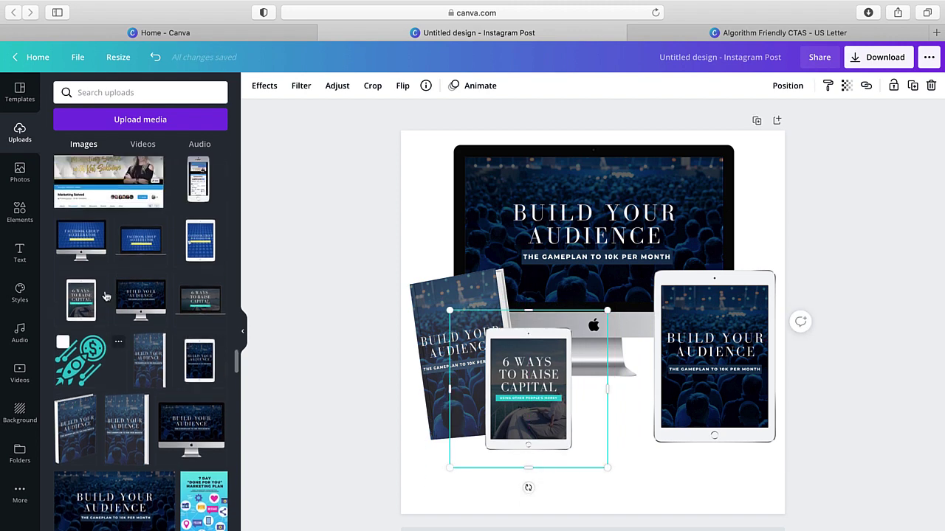
{"action": "left_click", "coordinate": [190, 233]}
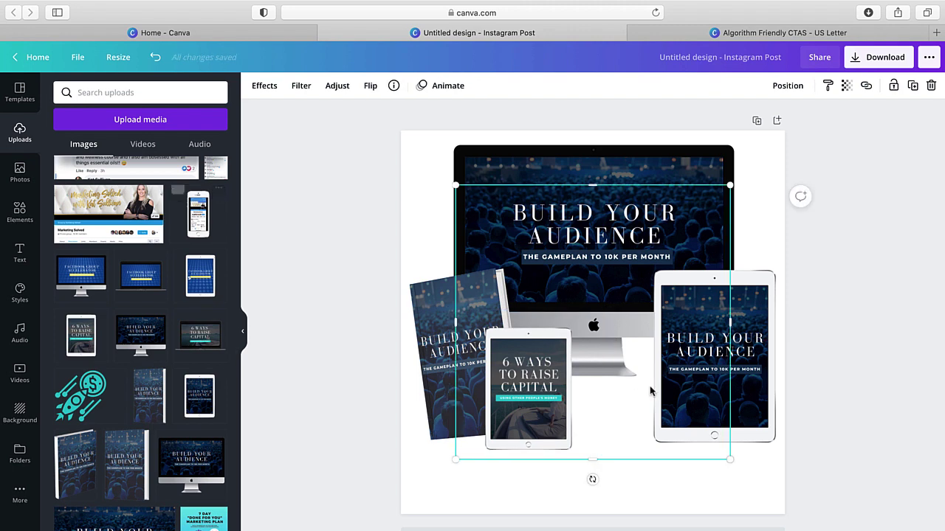
{"action": "left_click_drag", "start_coordinate": [736, 179], "coordinate": [615, 292]}
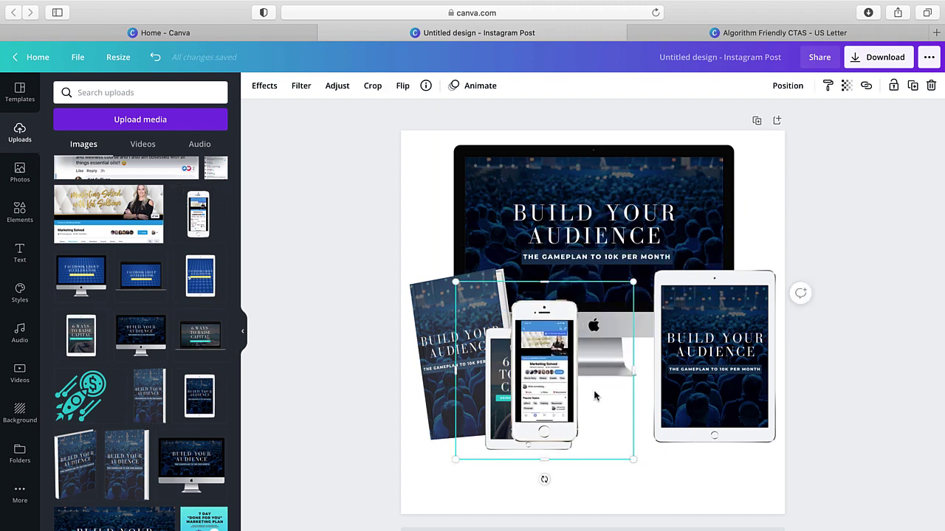
{"action": "left_click_drag", "start_coordinate": [539, 361], "coordinate": [634, 409]}
{"action": "left_click_drag", "start_coordinate": [730, 343], "coordinate": [678, 386]}
{"action": "left_click_drag", "start_coordinate": [625, 458], "coordinate": [665, 430]}
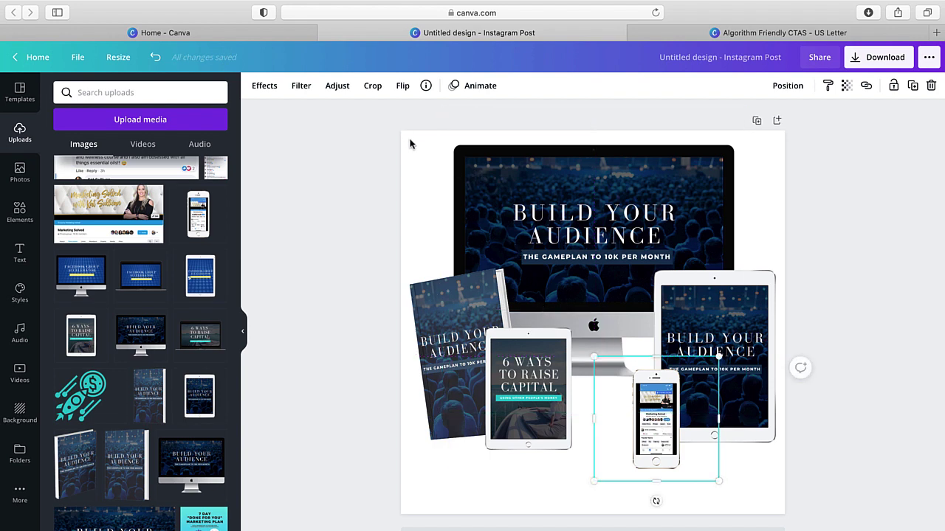
Step: Select all the device mockups, scale the arrangement down and recentre it on the post
{"action": "left_click_drag", "start_coordinate": [349, 182], "coordinate": [812, 448]}
{"action": "left_click_drag", "start_coordinate": [780, 176], "coordinate": [752, 204]}
{"action": "left_click", "coordinate": [530, 270]}
{"action": "left_click_drag", "start_coordinate": [304, 262], "coordinate": [740, 484]}
{"action": "left_click_drag", "start_coordinate": [547, 344], "coordinate": [577, 338]}
{"action": "left_click", "coordinate": [890, 314]}
Step: Fine-tune the book and 6 Ways tablet positions, then deselect to review the layout
{"action": "left_click_drag", "start_coordinate": [455, 329], "coordinate": [443, 318]}
{"action": "left_click_drag", "start_coordinate": [458, 364], "coordinate": [444, 357]}
{"action": "left_click", "coordinate": [471, 441]}
{"action": "mouse_move", "coordinate": [518, 405]}
{"action": "left_mouse_down"}
{"action": "mouse_move", "coordinate": [519, 388]}
{"action": "mouse_move", "coordinate": [518, 410]}
{"action": "left_mouse_up"}
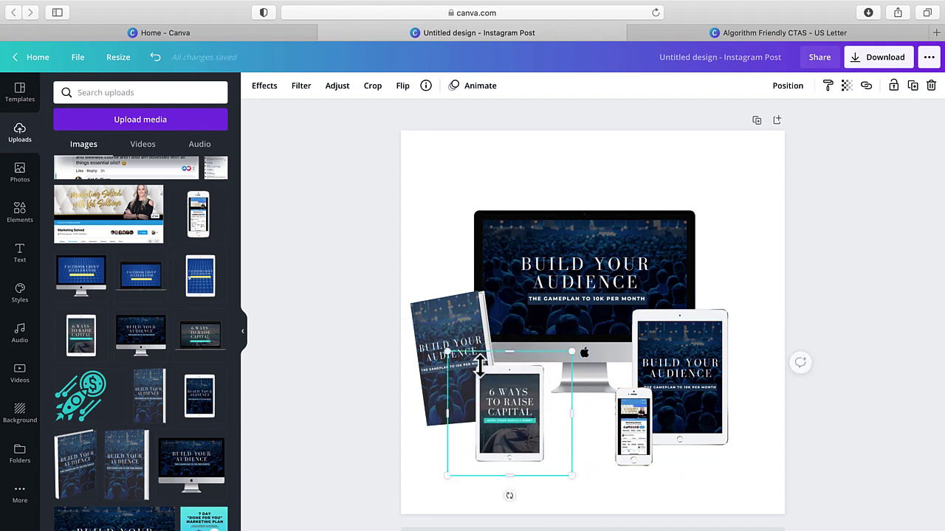
{"action": "left_click_drag", "start_coordinate": [423, 325], "coordinate": [425, 297]}
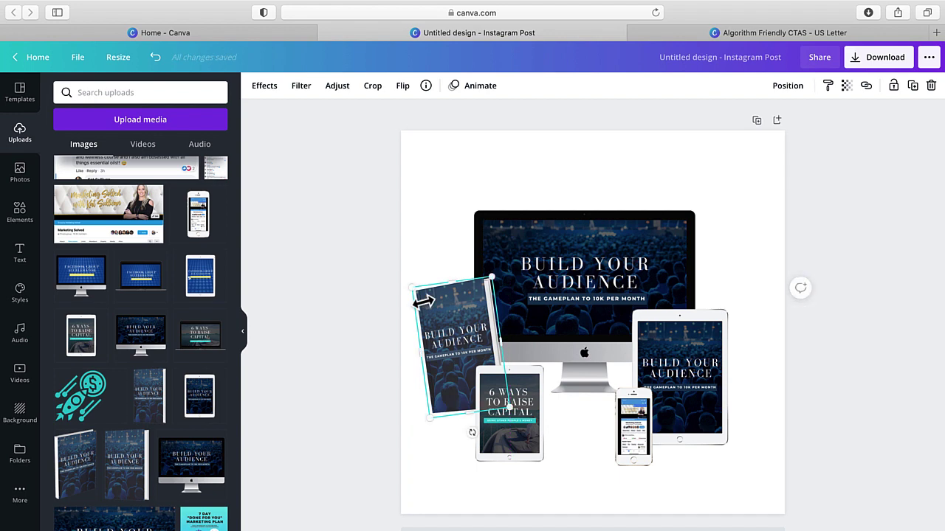
{"action": "left_click", "coordinate": [878, 321]}
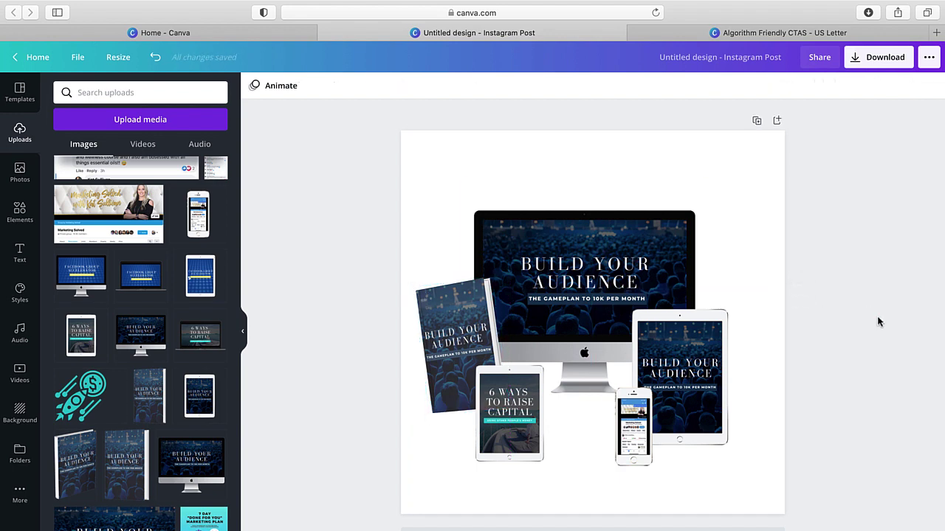
Step: Download the design as a 1080 × 1080 PNG with a transparent background
{"action": "left_click", "coordinate": [881, 59]}
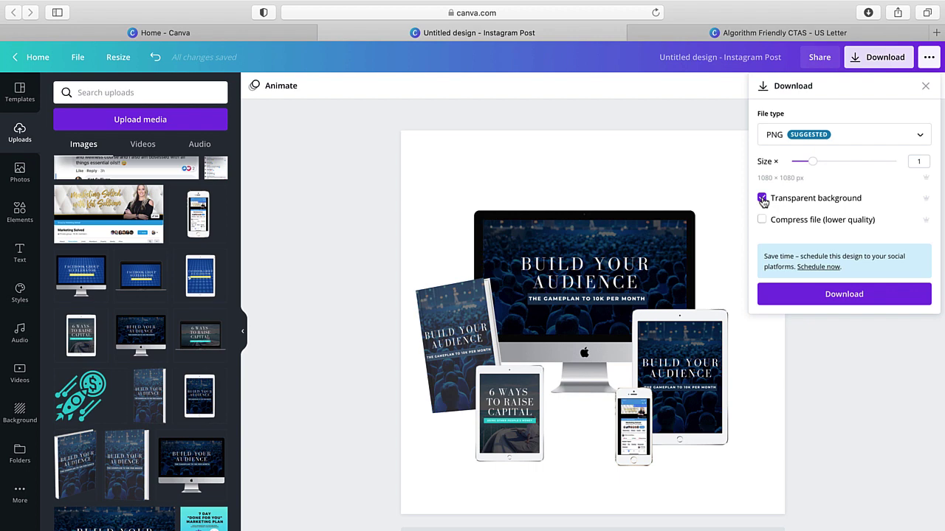
{"action": "left_click", "coordinate": [844, 295]}
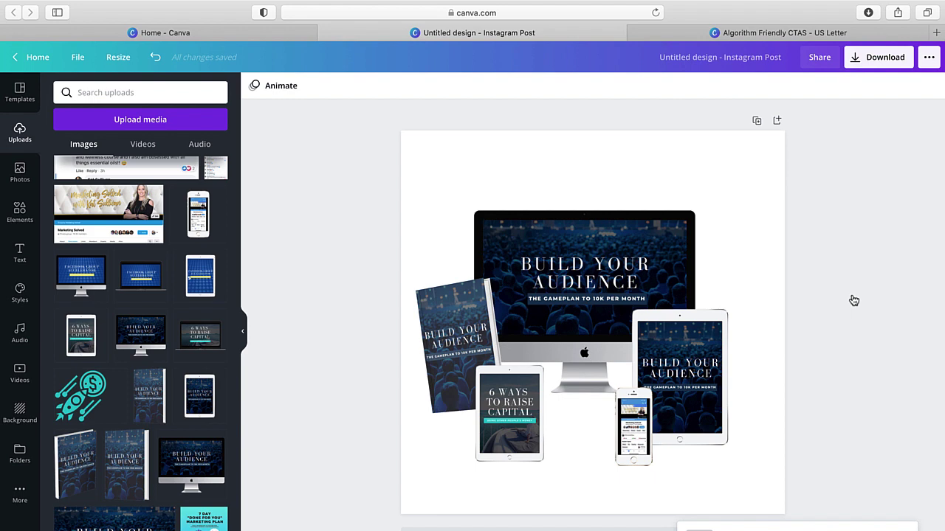